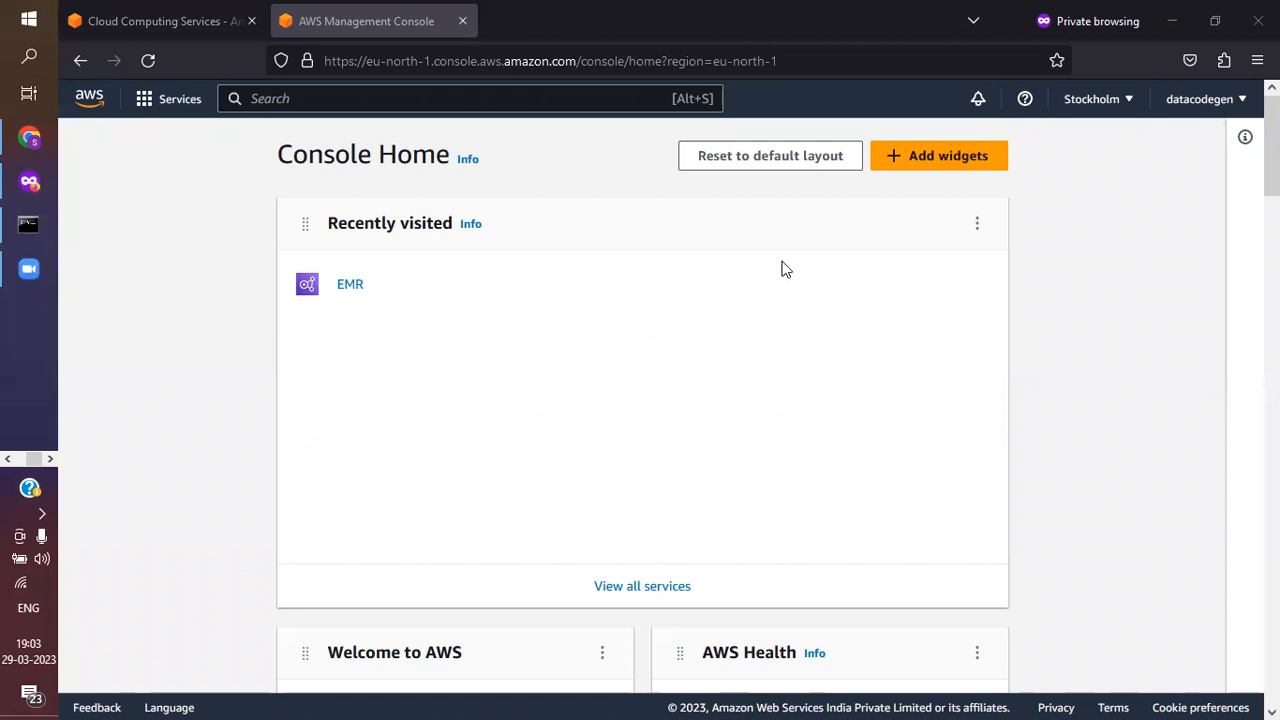
Look over the AWS home page with its account creation option and the signed-in Console Home page
{"action": "left_click", "coordinate": [283, 99]}
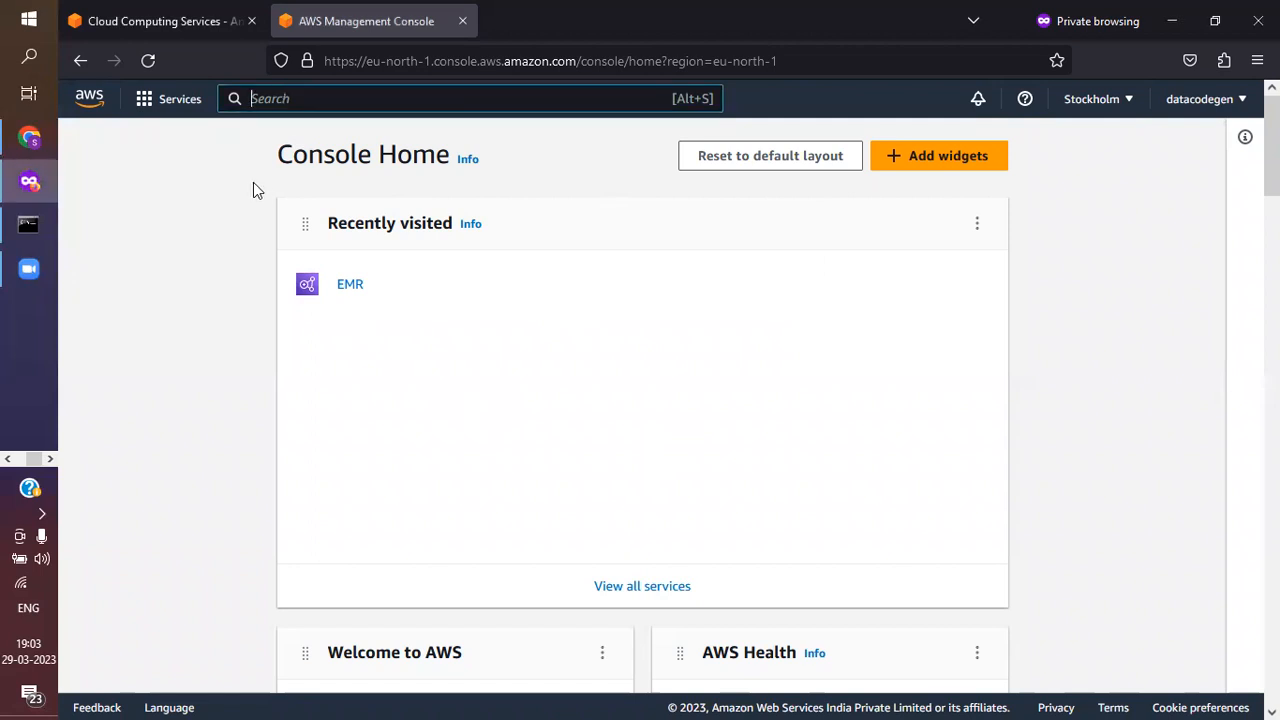
{"action": "left_click", "coordinate": [168, 18]}
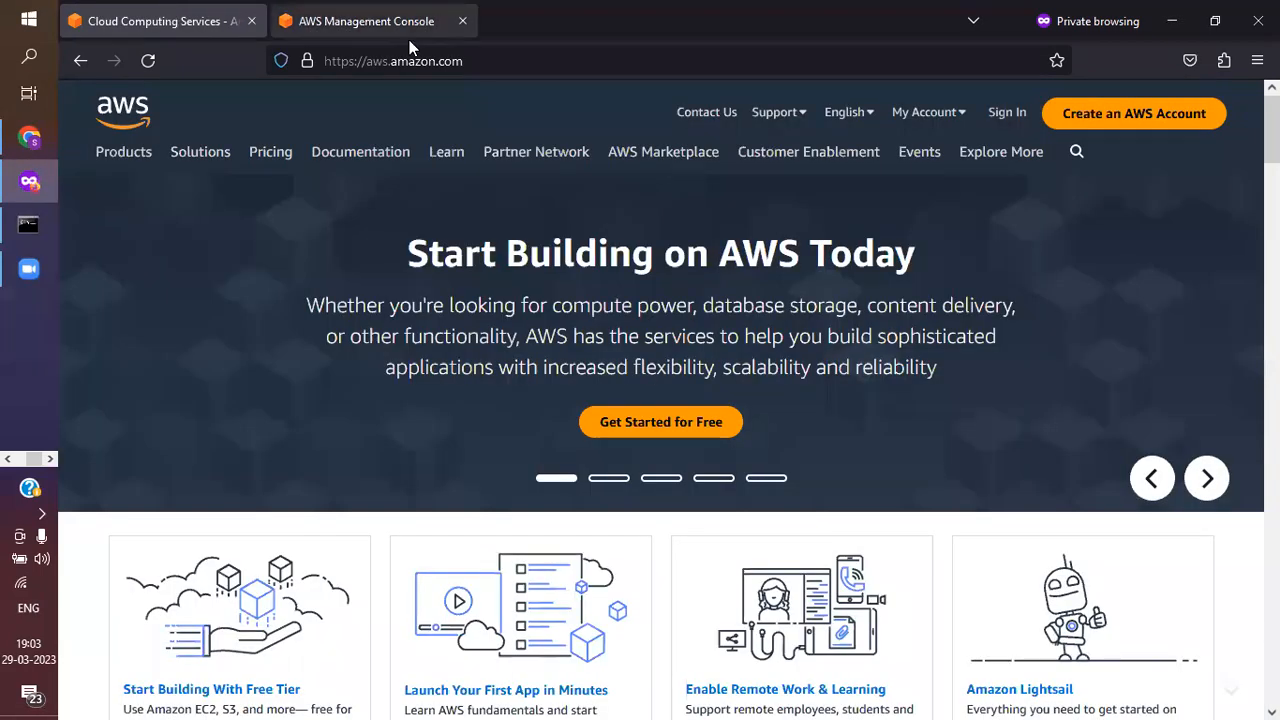
{"action": "left_click", "coordinate": [371, 34]}
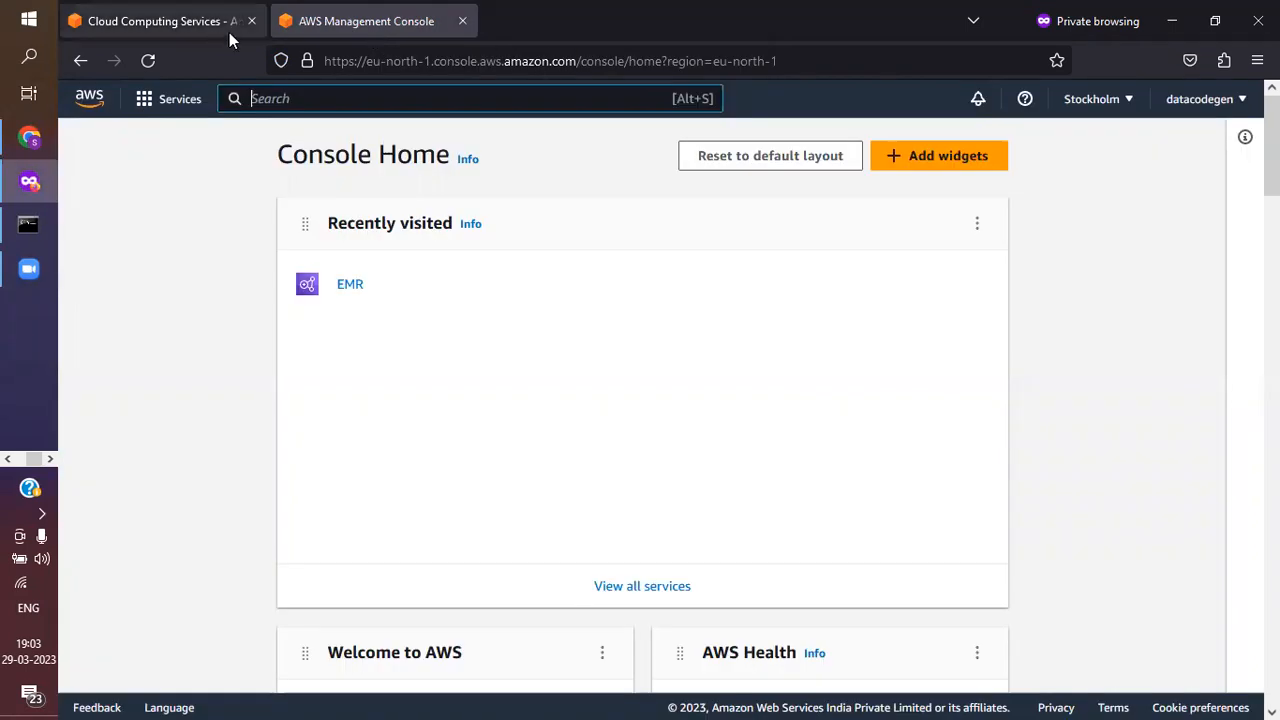
{"action": "left_click", "coordinate": [159, 28]}
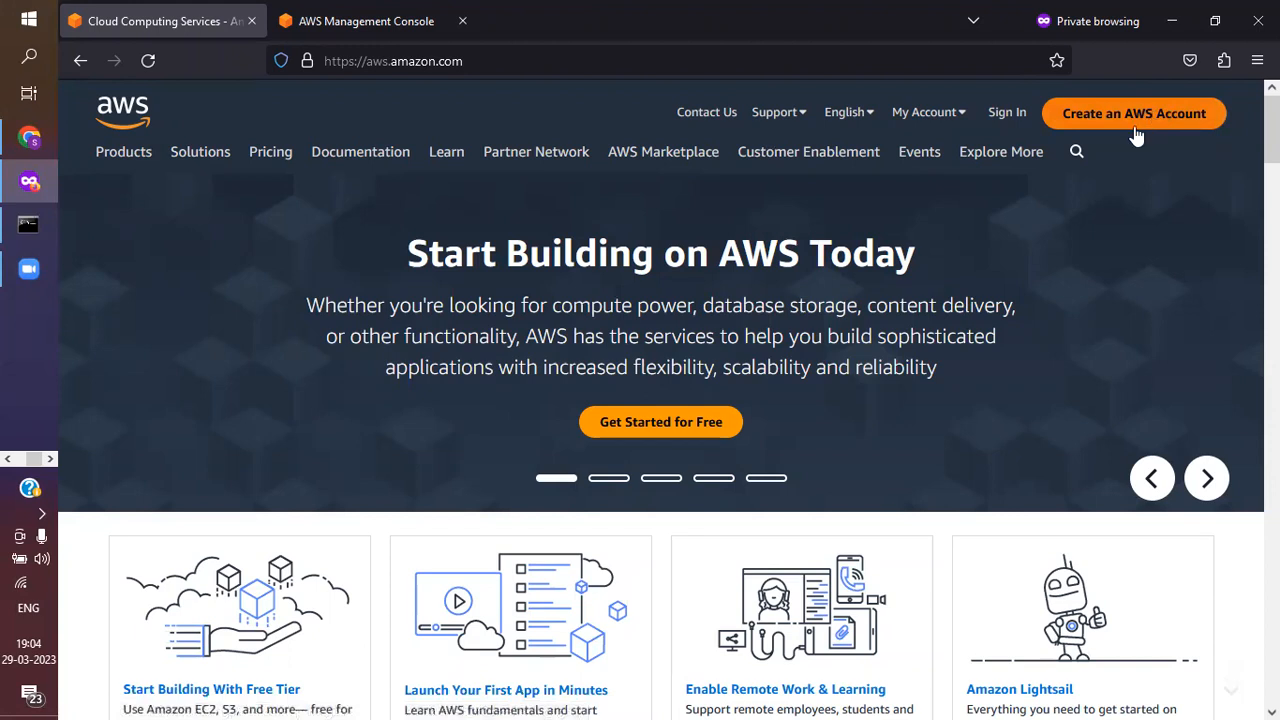
{"action": "scroll", "coordinate": [825, 373], "scroll_direction": "down", "scroll_amount": 1}
{"action": "scroll", "coordinate": [825, 373], "scroll_direction": "up", "scroll_amount": 1}
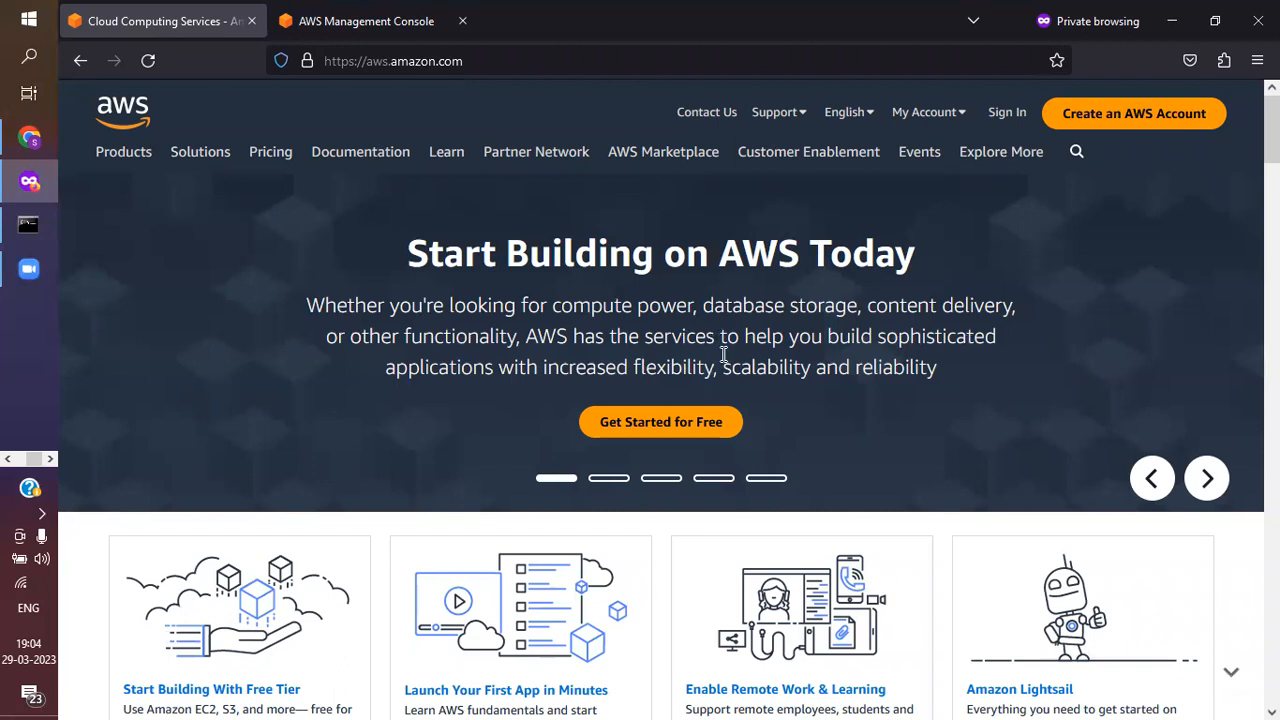
{"action": "left_click", "coordinate": [375, 21]}
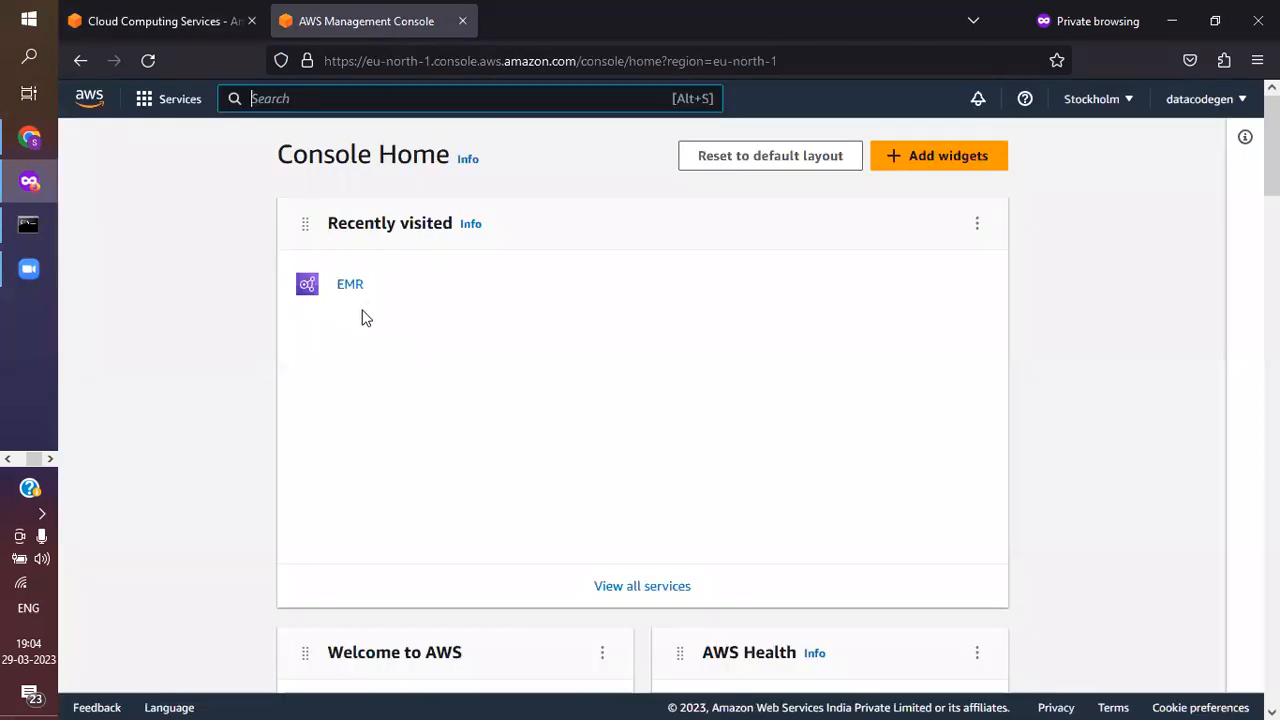
{"action": "left_click", "coordinate": [189, 24]}
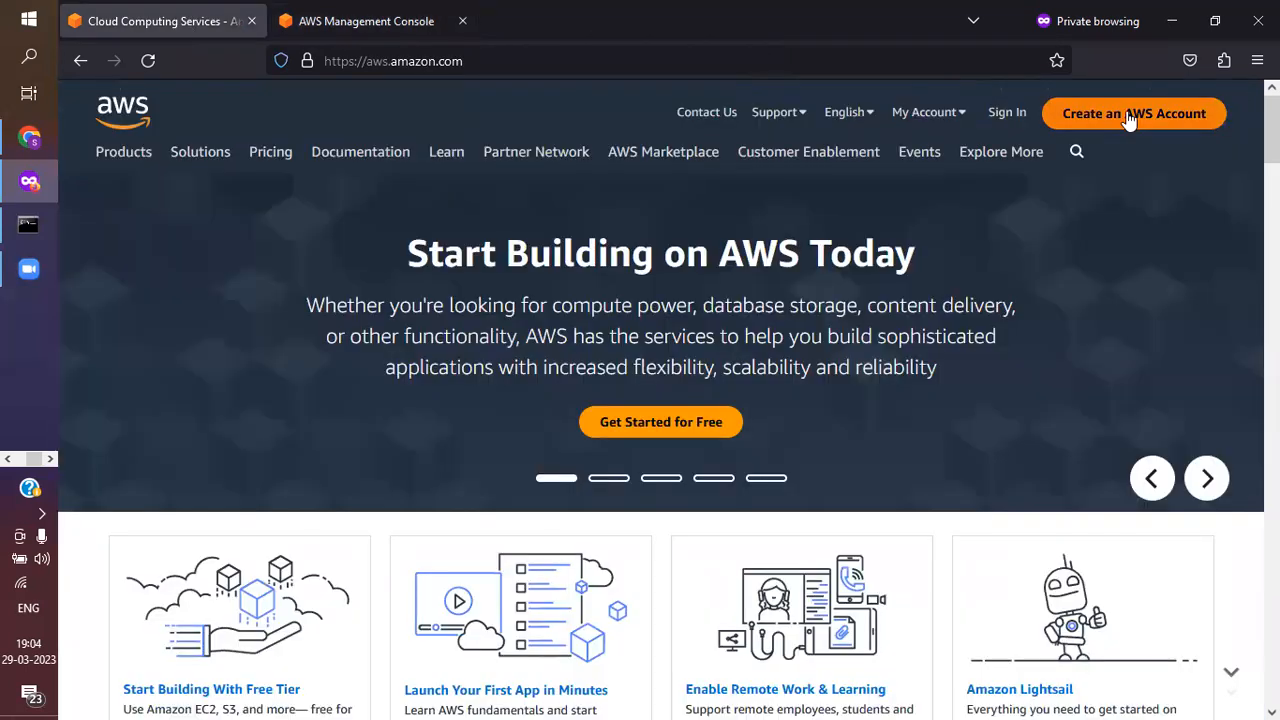
{"action": "left_click", "coordinate": [334, 21]}
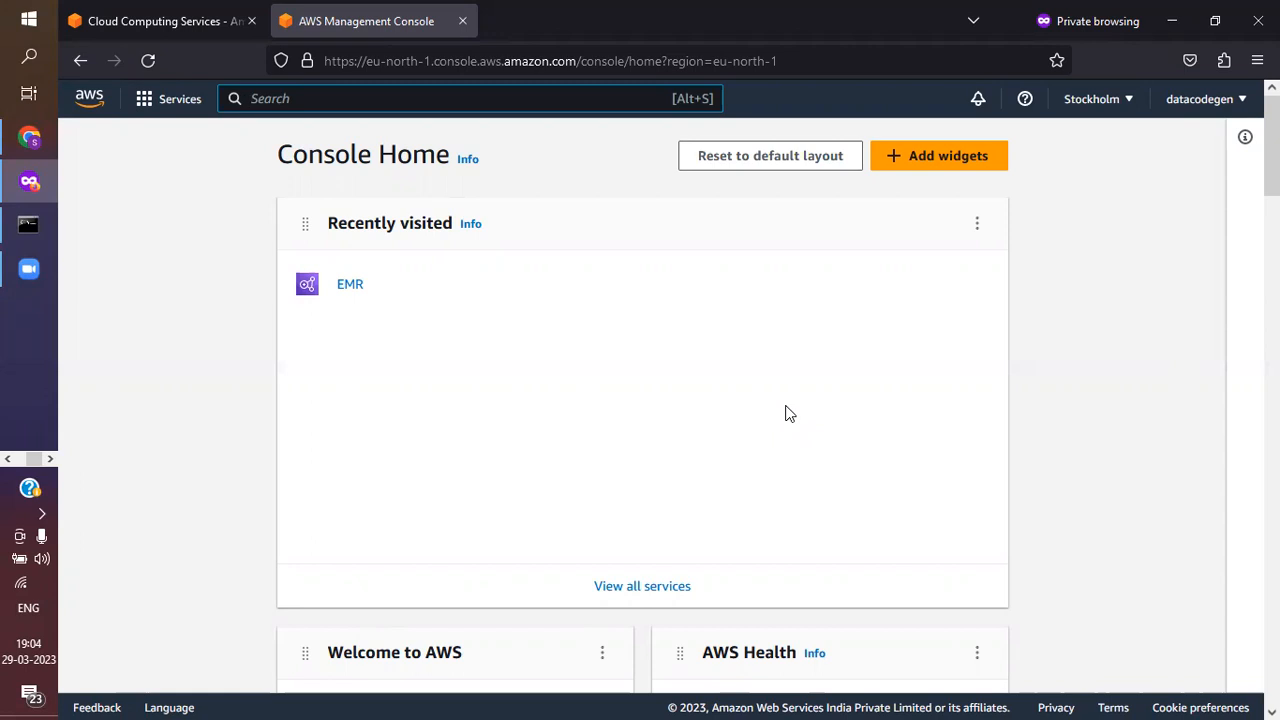
Switch the console region to Asia Pacific (Mumbai), ap-south-1
{"action": "left_click", "coordinate": [1108, 113]}
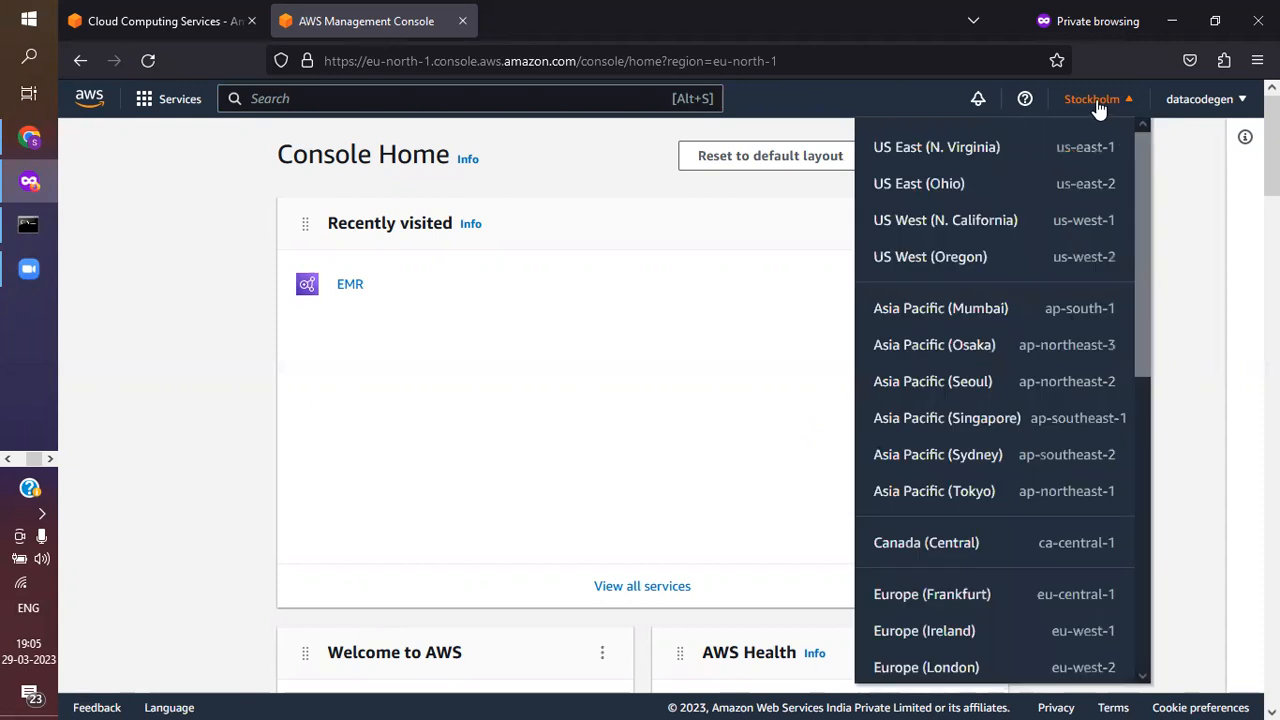
{"action": "left_click", "coordinate": [1098, 104]}
{"action": "left_click", "coordinate": [1098, 104]}
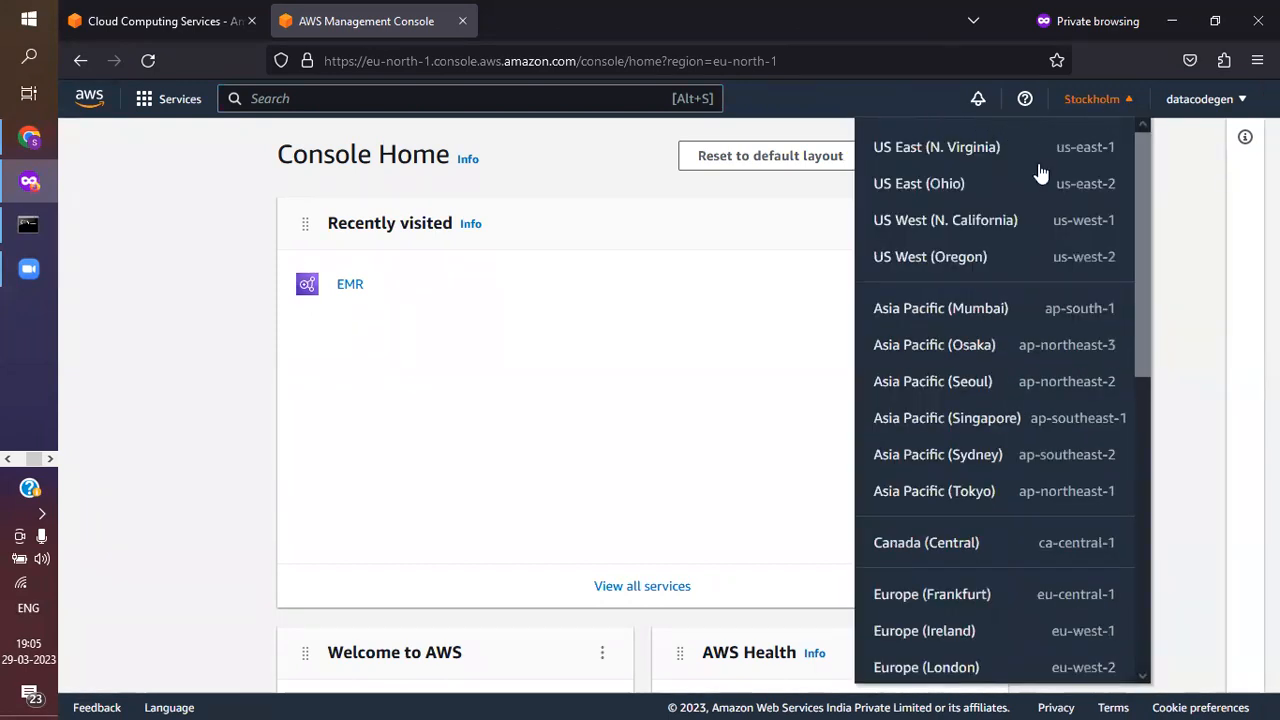
{"action": "scroll", "coordinate": [971, 527], "scroll_direction": "down", "scroll_amount": 3}
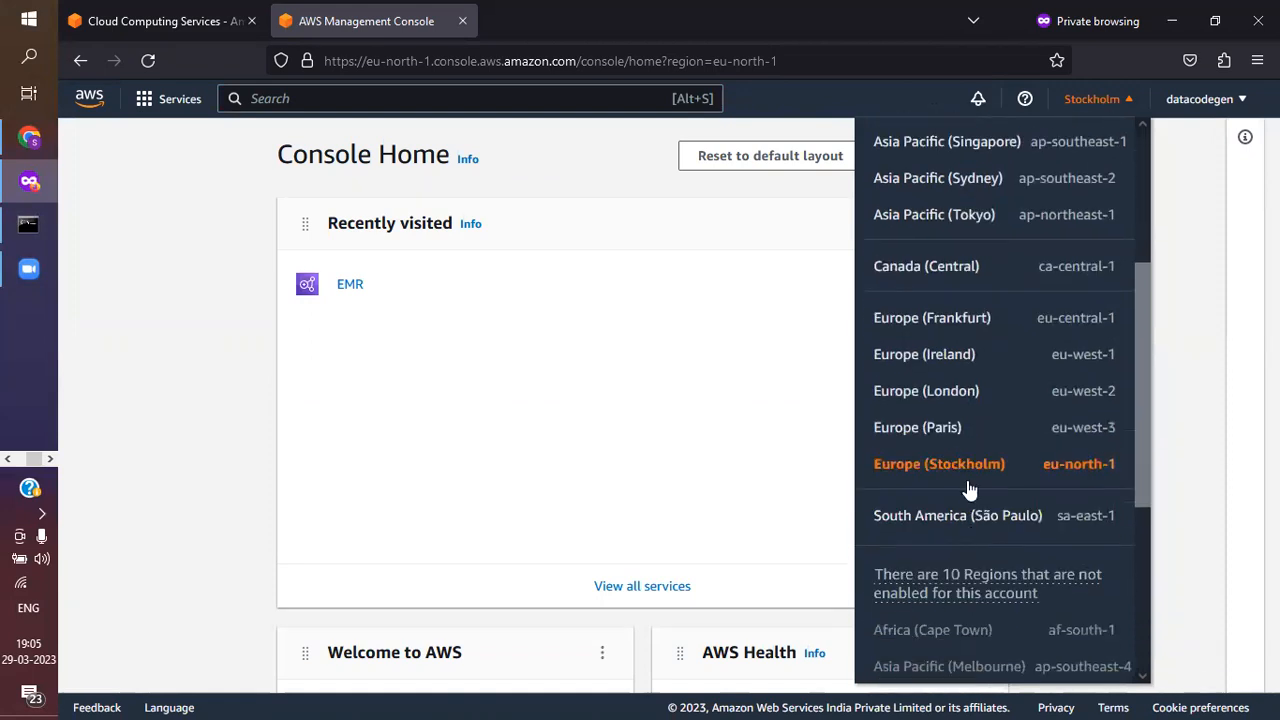
{"action": "scroll", "coordinate": [968, 398], "scroll_direction": "up", "scroll_amount": 3}
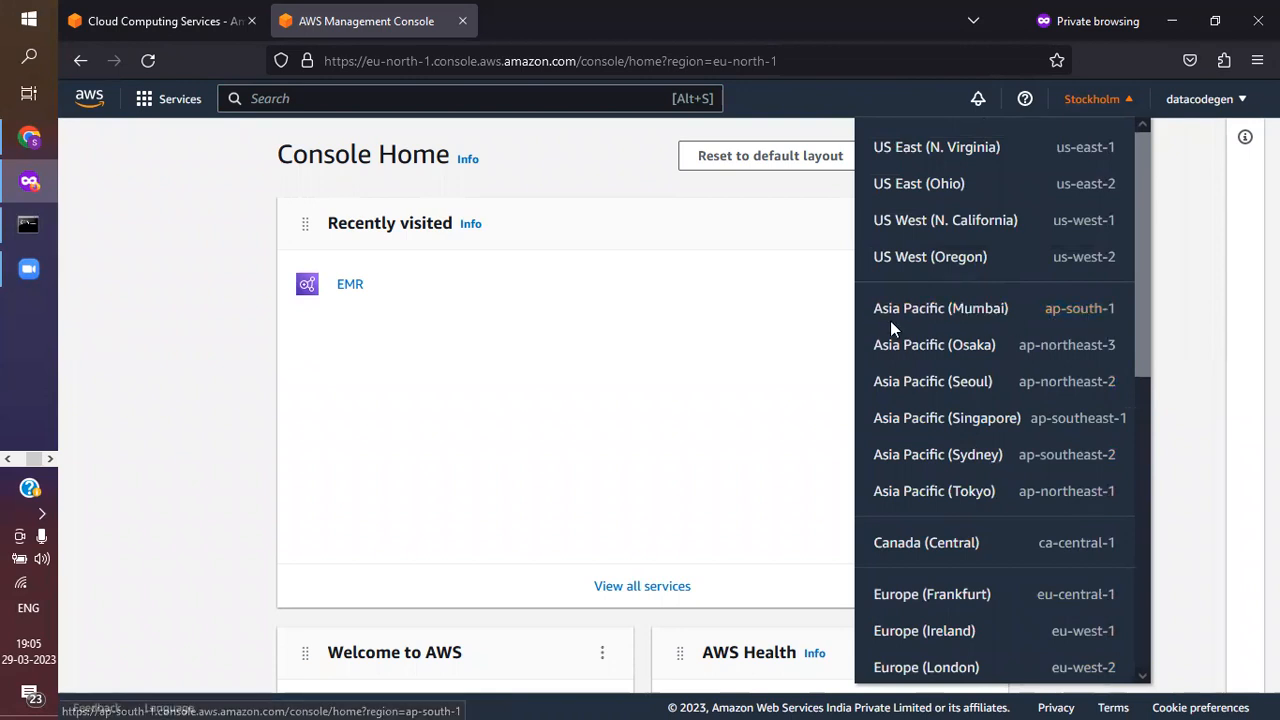
{"action": "left_click", "coordinate": [950, 316]}
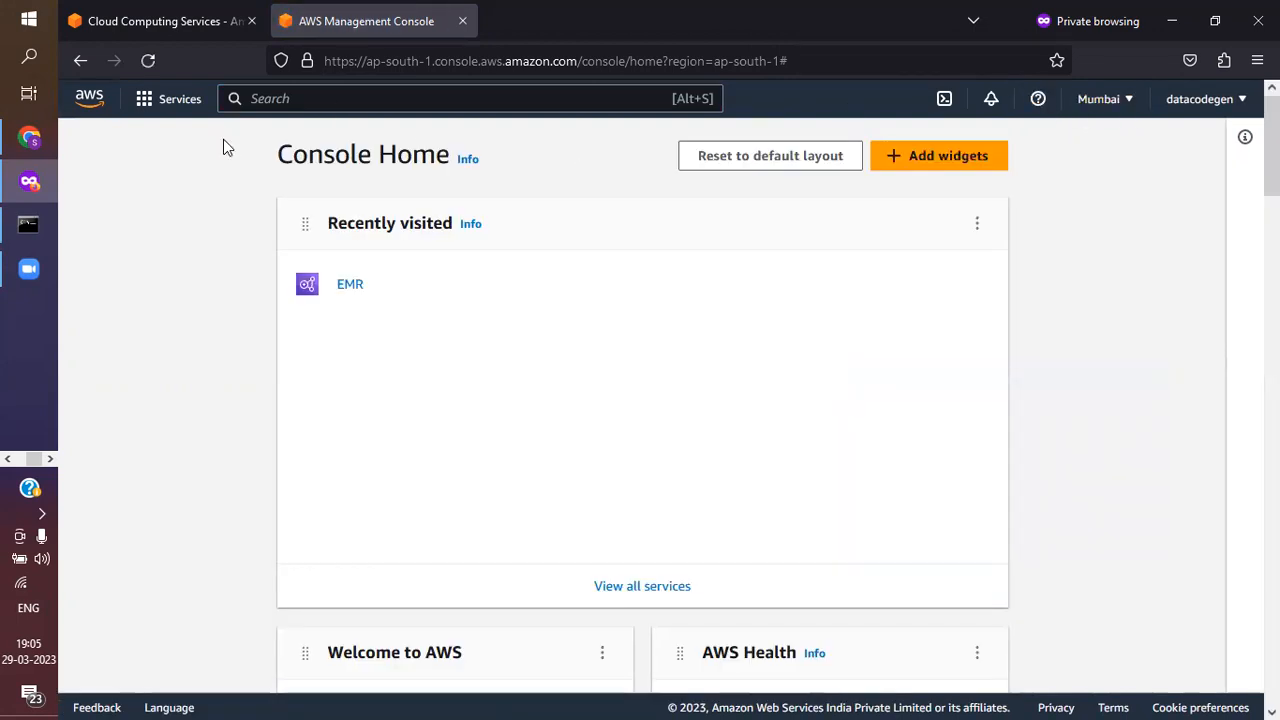
Search the AWS services for Ec2 and open the EC2 dashboard
{"action": "left_click", "coordinate": [331, 104]}
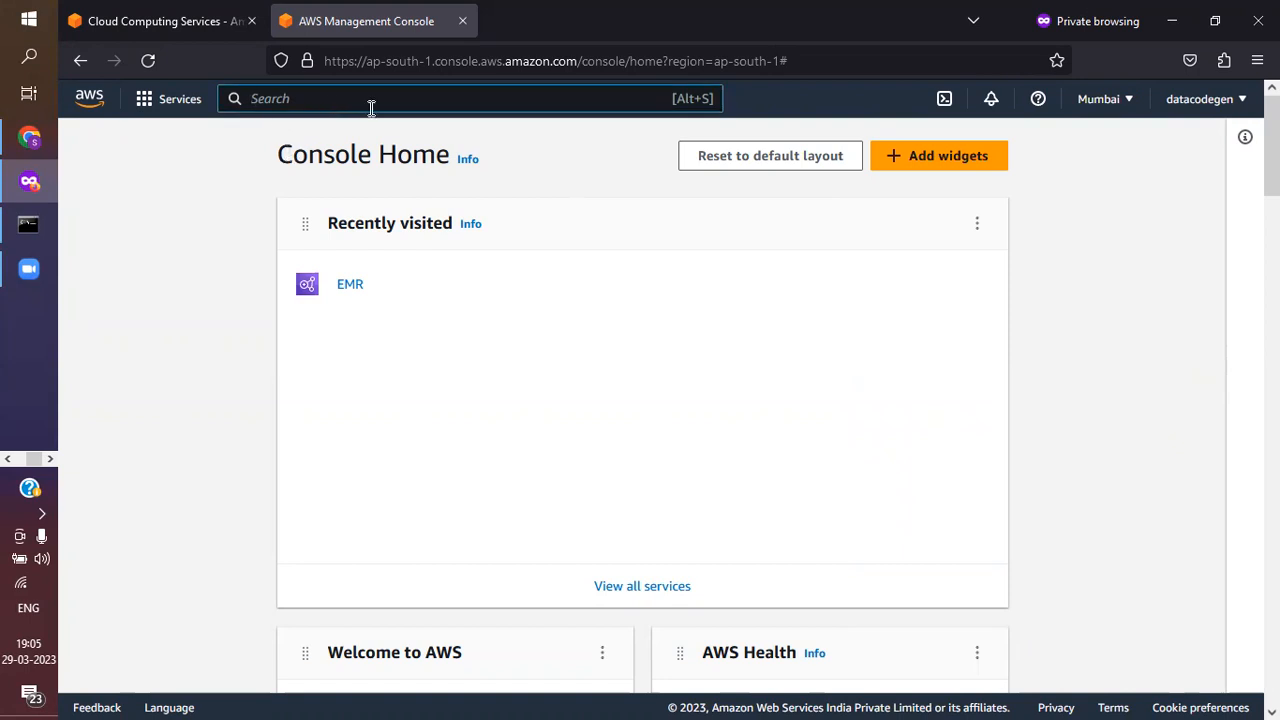
{"action": "type", "text": "Ec2"}
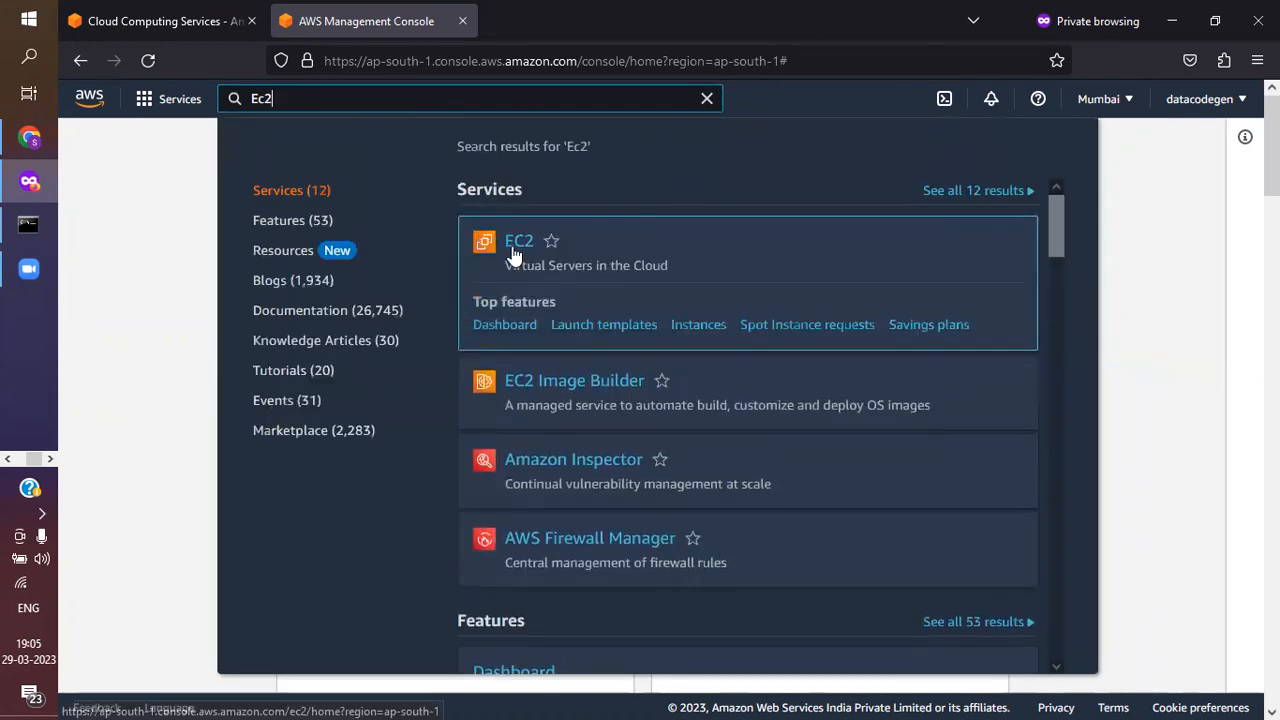
{"action": "left_click", "coordinate": [529, 245]}
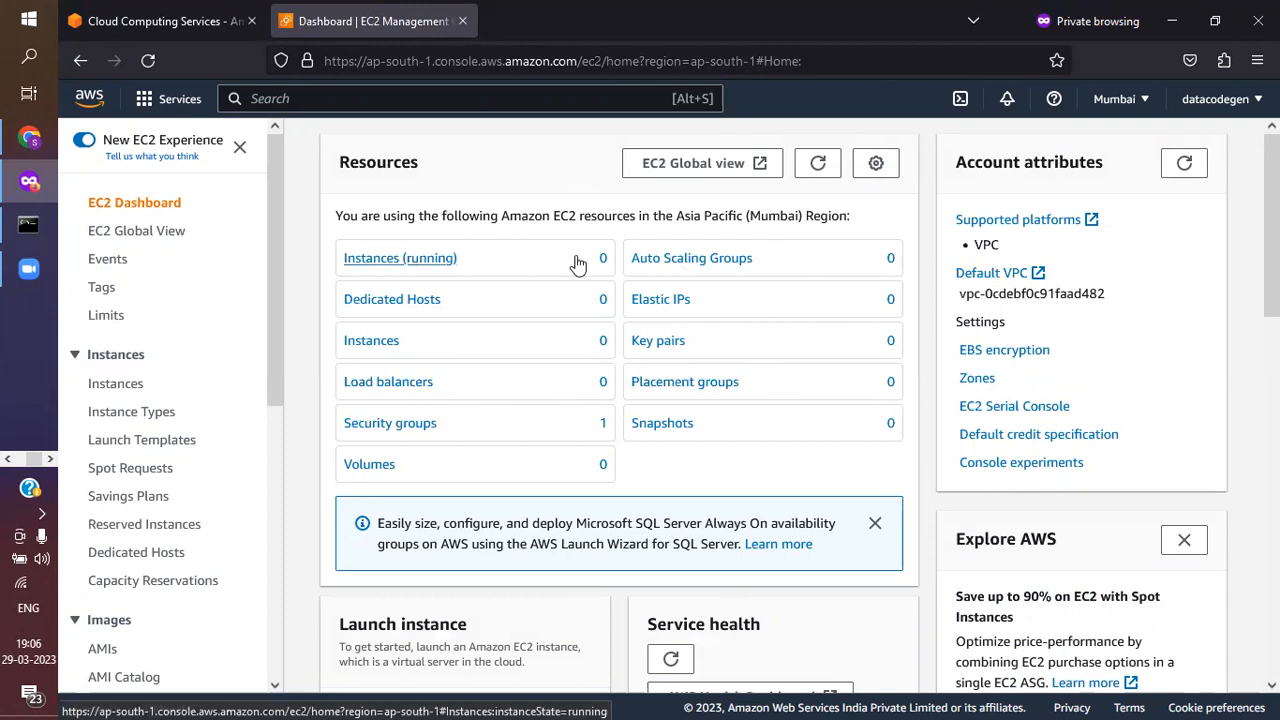
Start launching a new instance from the list of running instances and name it projectWindow
{"action": "left_click", "coordinate": [406, 262]}
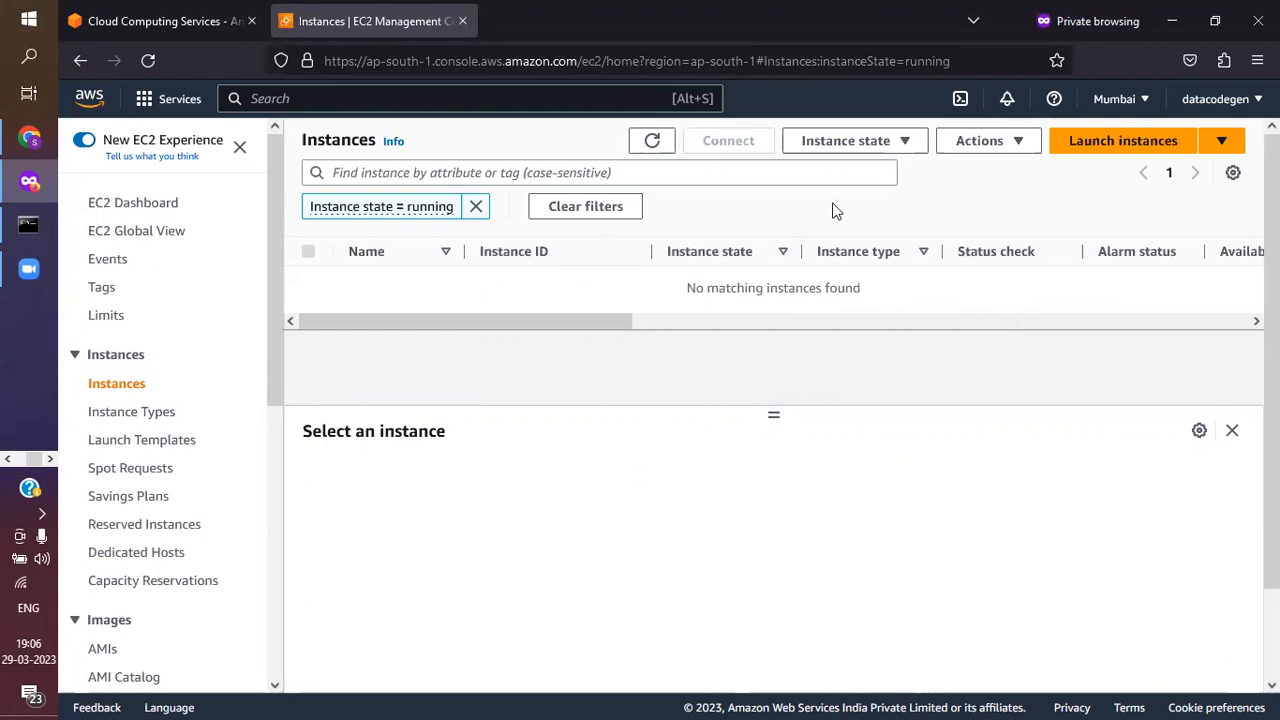
{"action": "left_click", "coordinate": [1127, 155]}
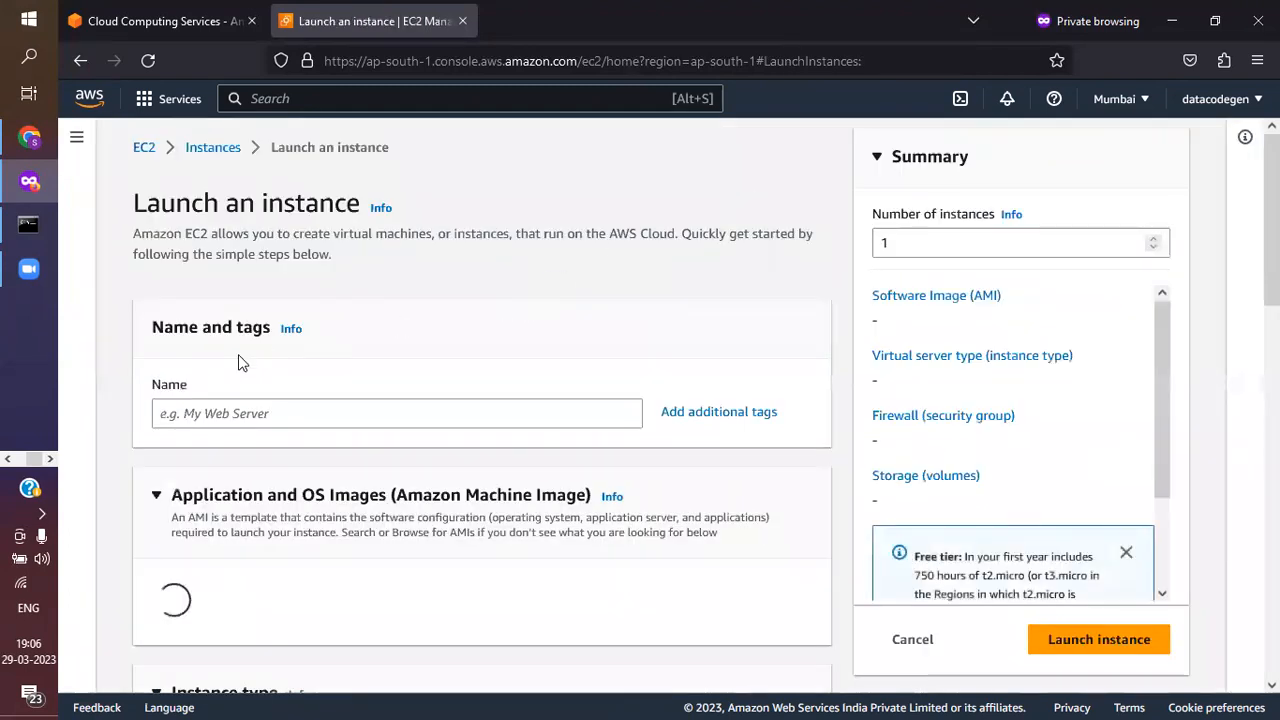
{"action": "left_click", "coordinate": [264, 413]}
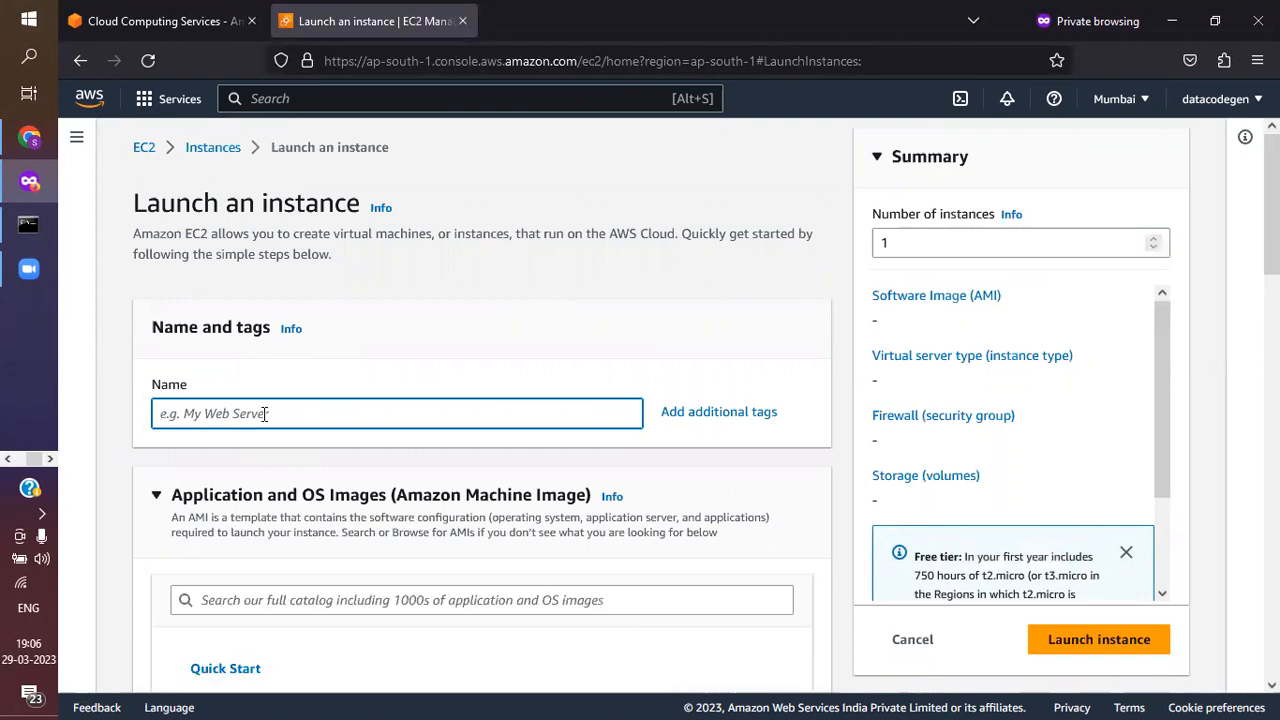
{"action": "type", "text": "proje"}
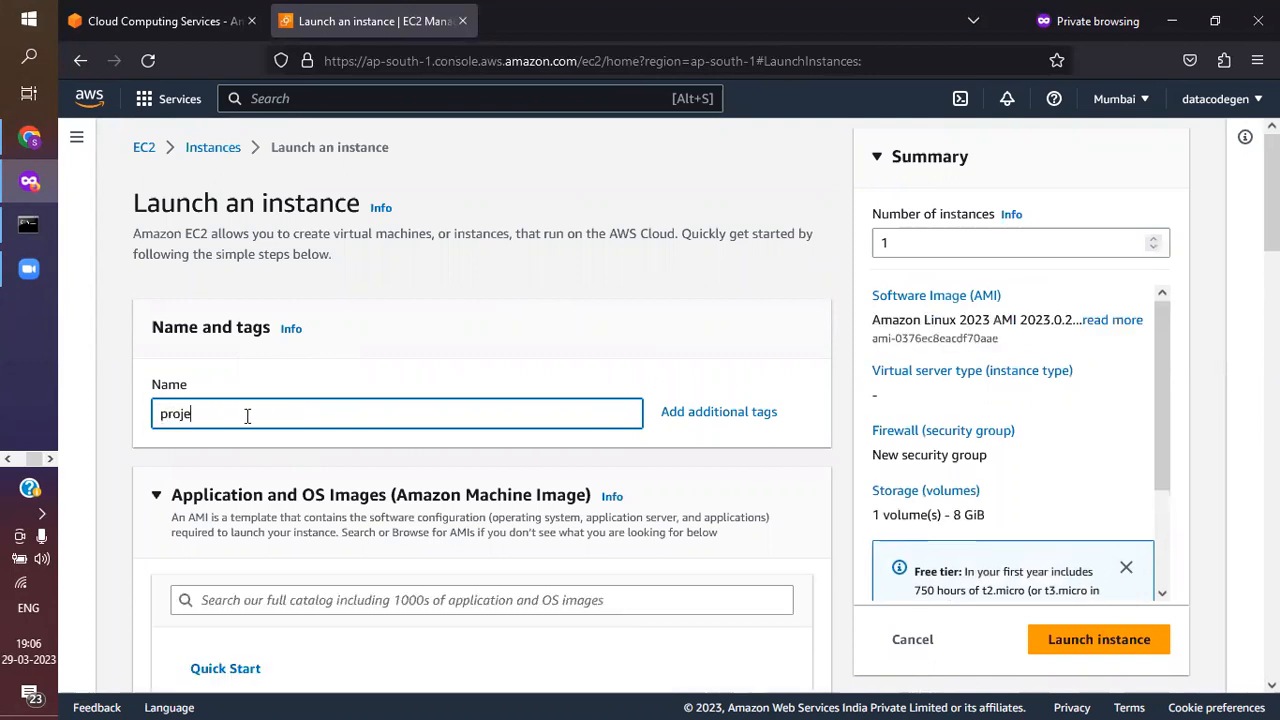
{"action": "type", "text": "ct"}
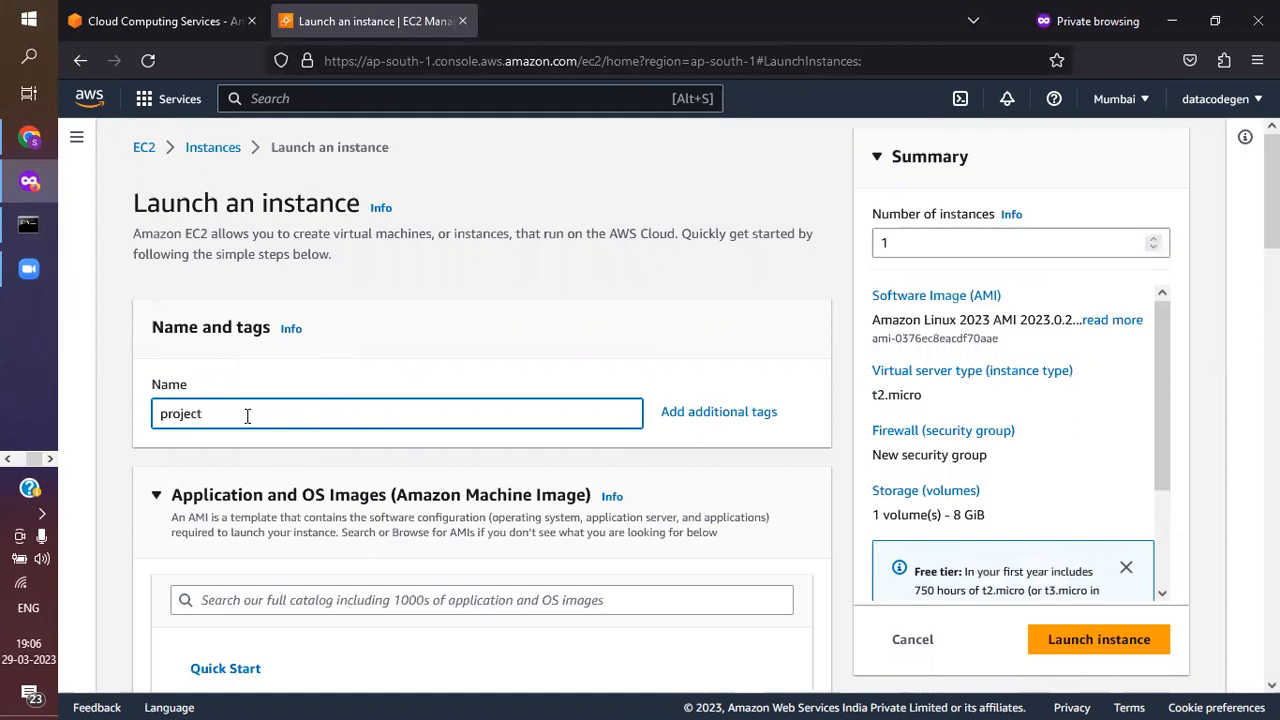
{"action": "type", "text": "Window"}
Look over the instance's name section and the available application and OS images
{"action": "scroll", "coordinate": [386, 399], "scroll_direction": "down", "scroll_amount": 2}
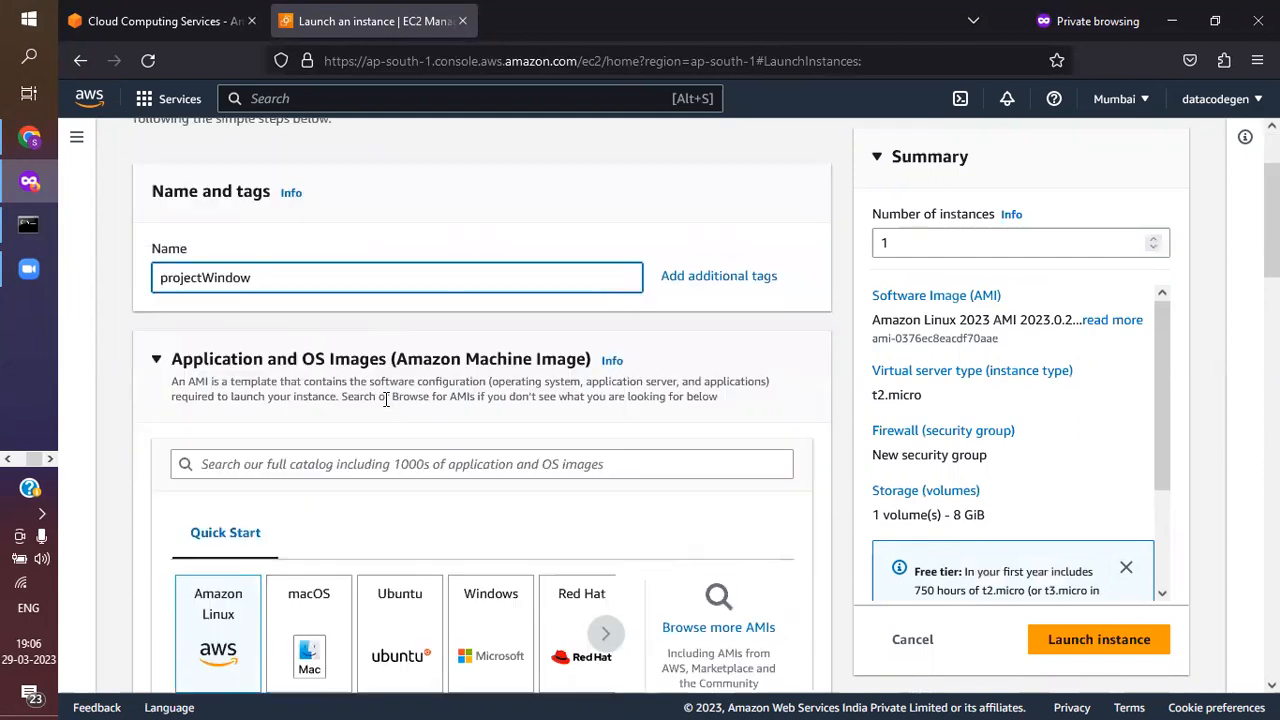
{"action": "scroll", "coordinate": [386, 399], "scroll_direction": "up", "scroll_amount": 2}
{"action": "scroll", "coordinate": [386, 399], "scroll_direction": "down", "scroll_amount": 5}
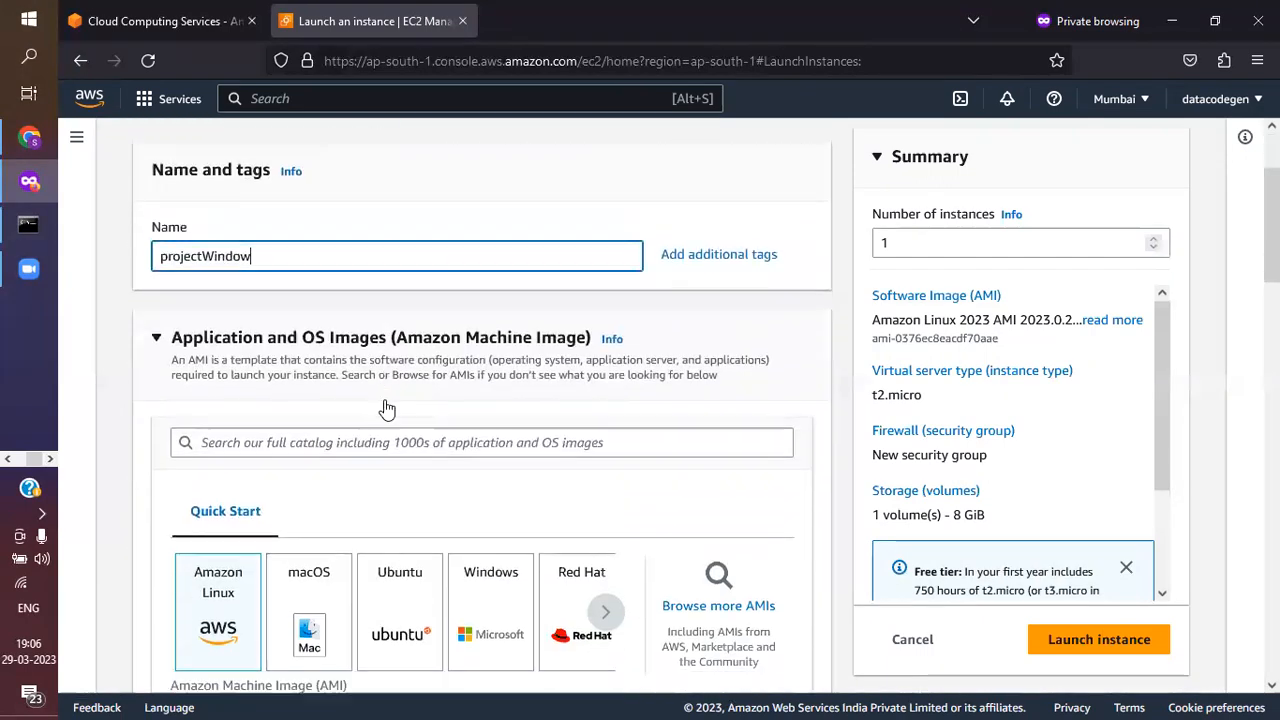
{"action": "scroll", "coordinate": [386, 408], "scroll_direction": "down", "scroll_amount": 1}
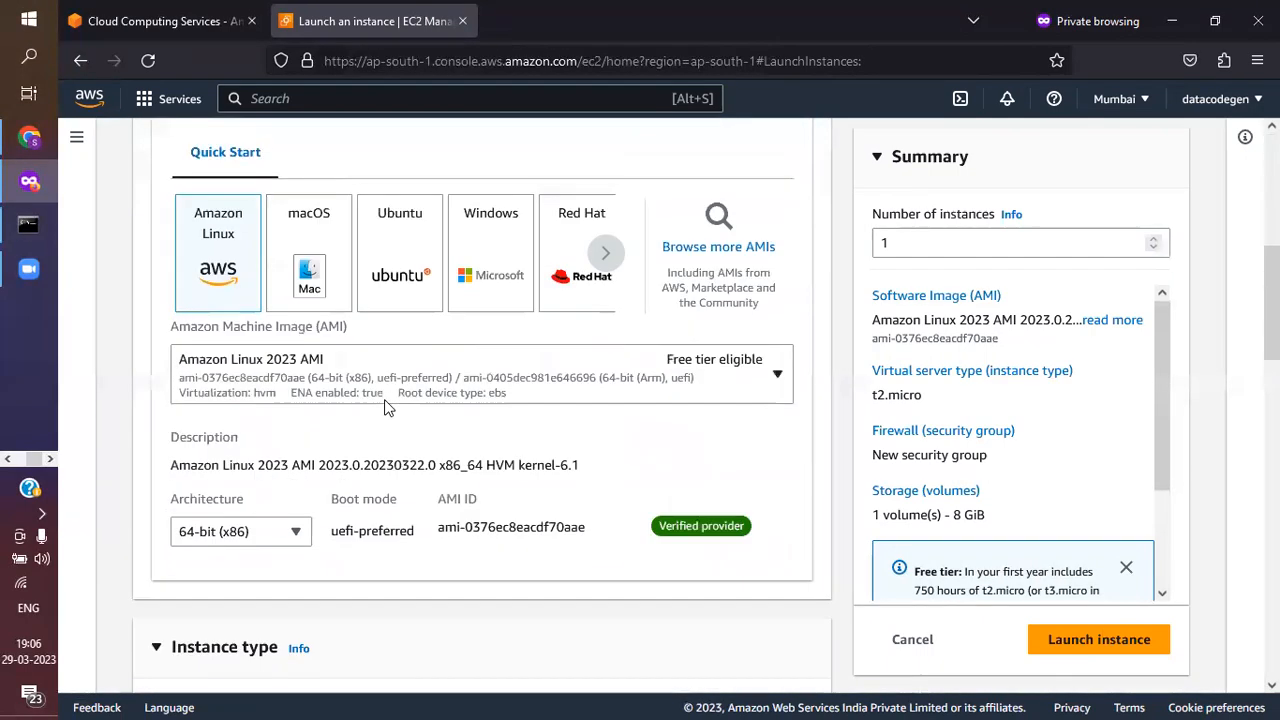
{"action": "scroll", "coordinate": [386, 400], "scroll_direction": "up", "scroll_amount": 5}
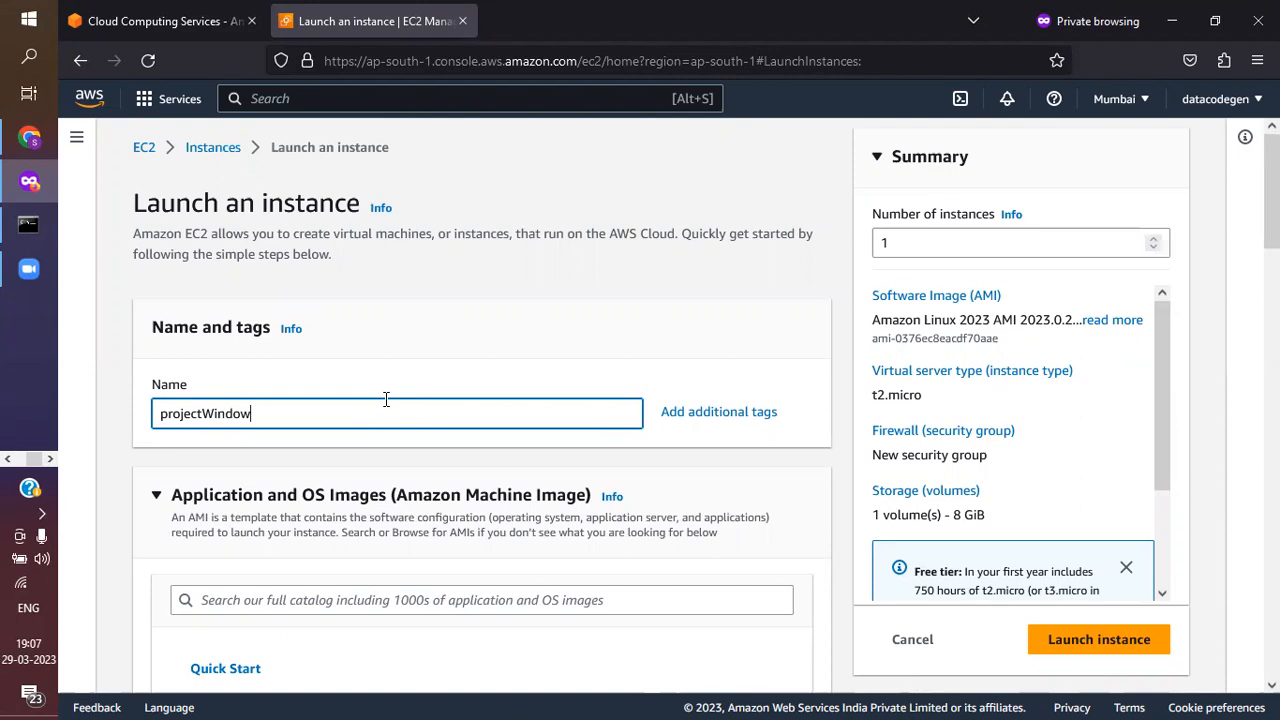
{"action": "scroll", "coordinate": [386, 400], "scroll_direction": "down", "scroll_amount": 3}
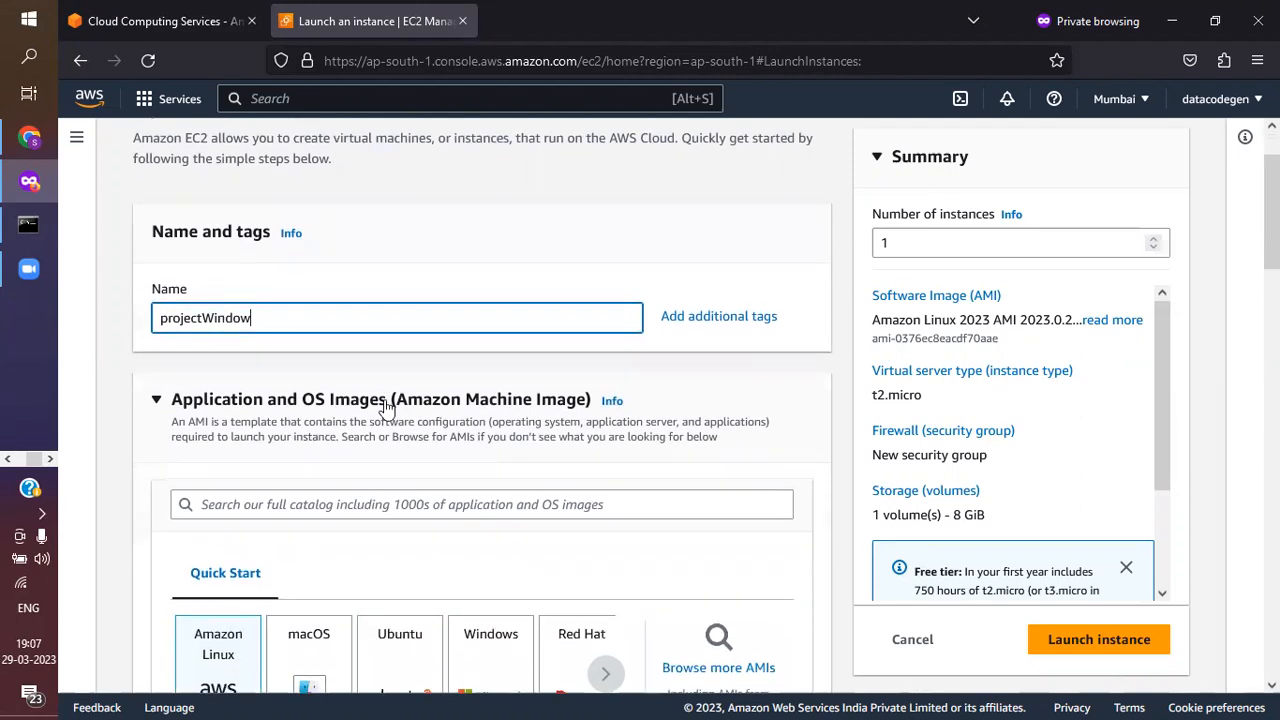
{"action": "scroll", "coordinate": [337, 349], "scroll_direction": "up", "scroll_amount": 3}
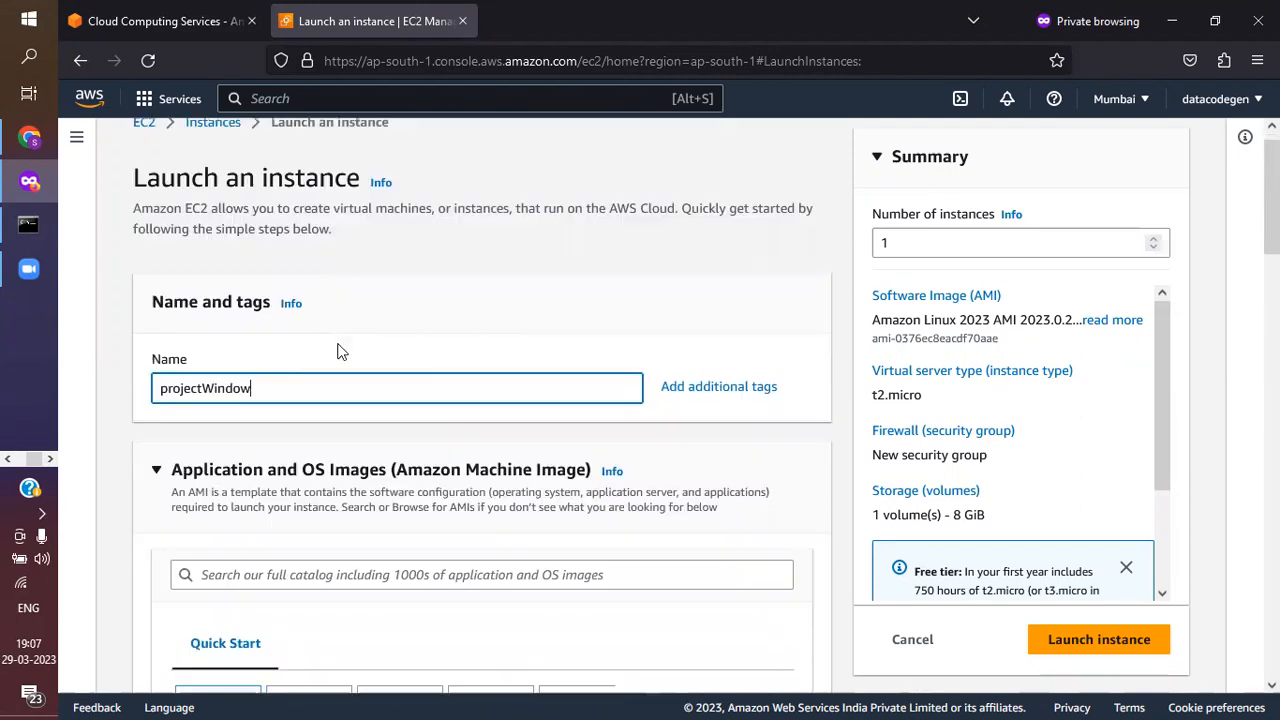
{"action": "scroll", "coordinate": [295, 380], "scroll_direction": "down", "scroll_amount": 3}
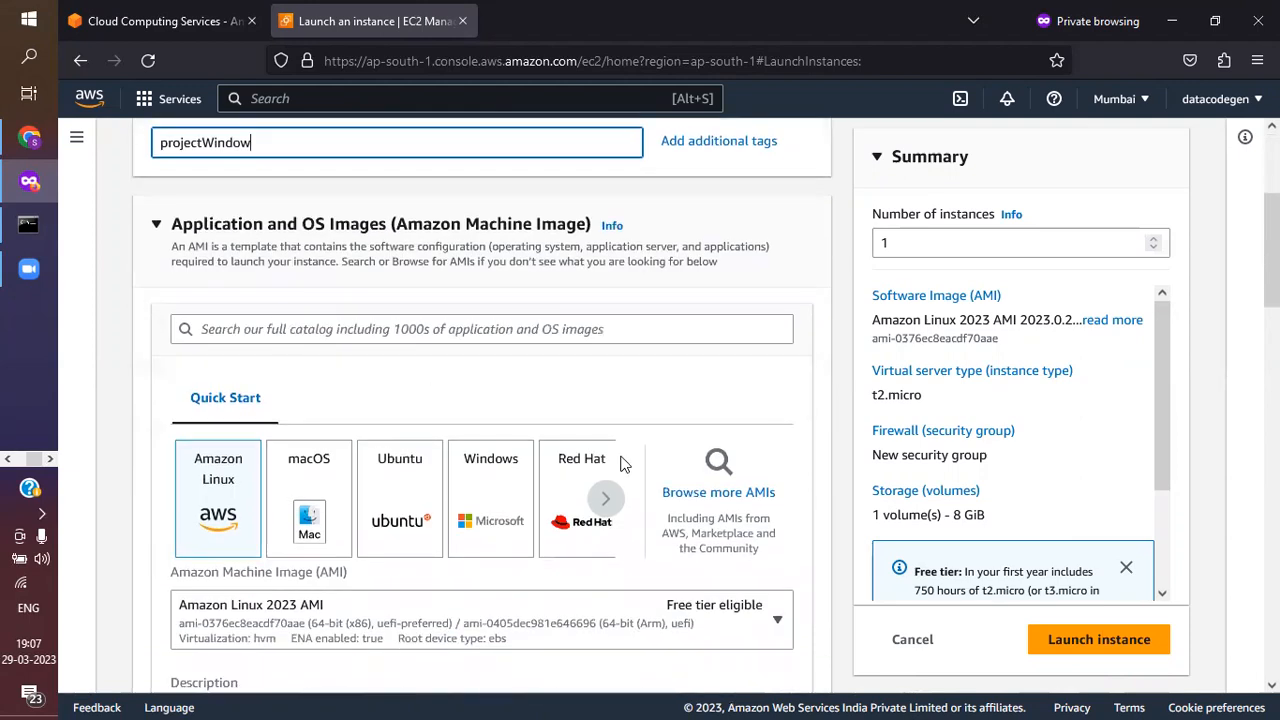
Choose Windows as the instance's quick-start OS image and review the details of the Microsoft Windows Server 2022 Base image
{"action": "left_click", "coordinate": [607, 500]}
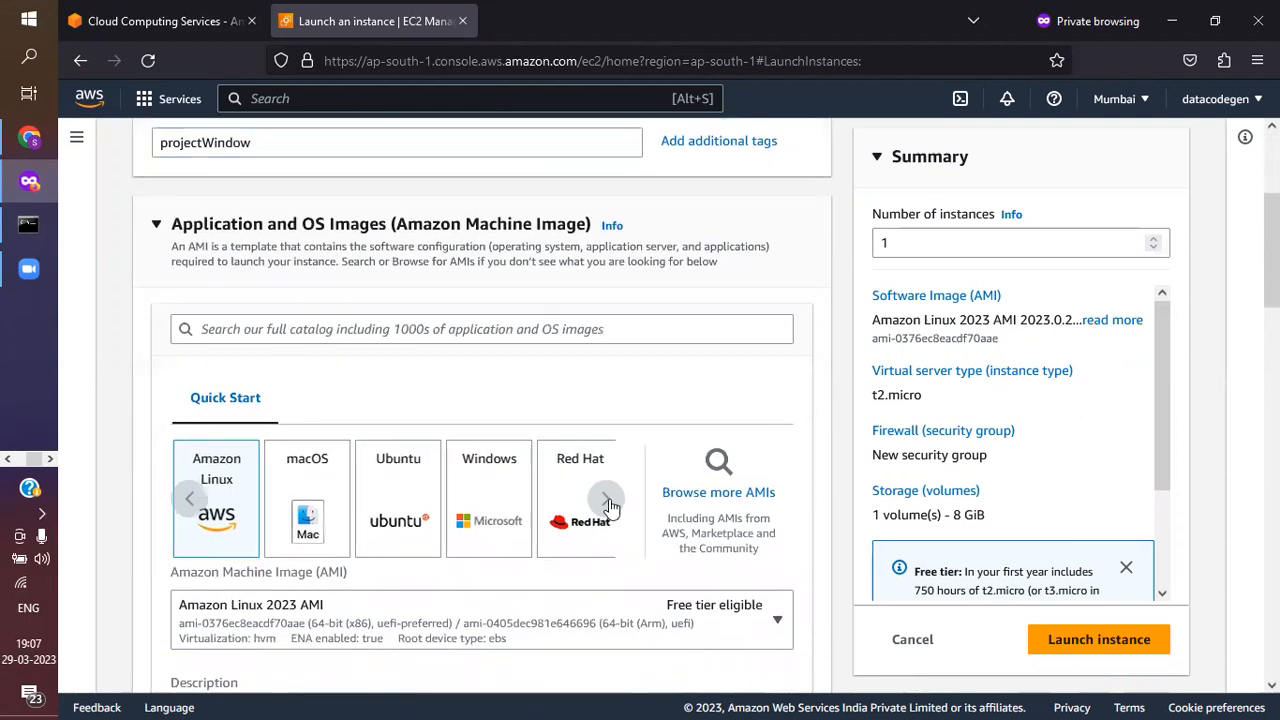
{"action": "left_click", "coordinate": [184, 508]}
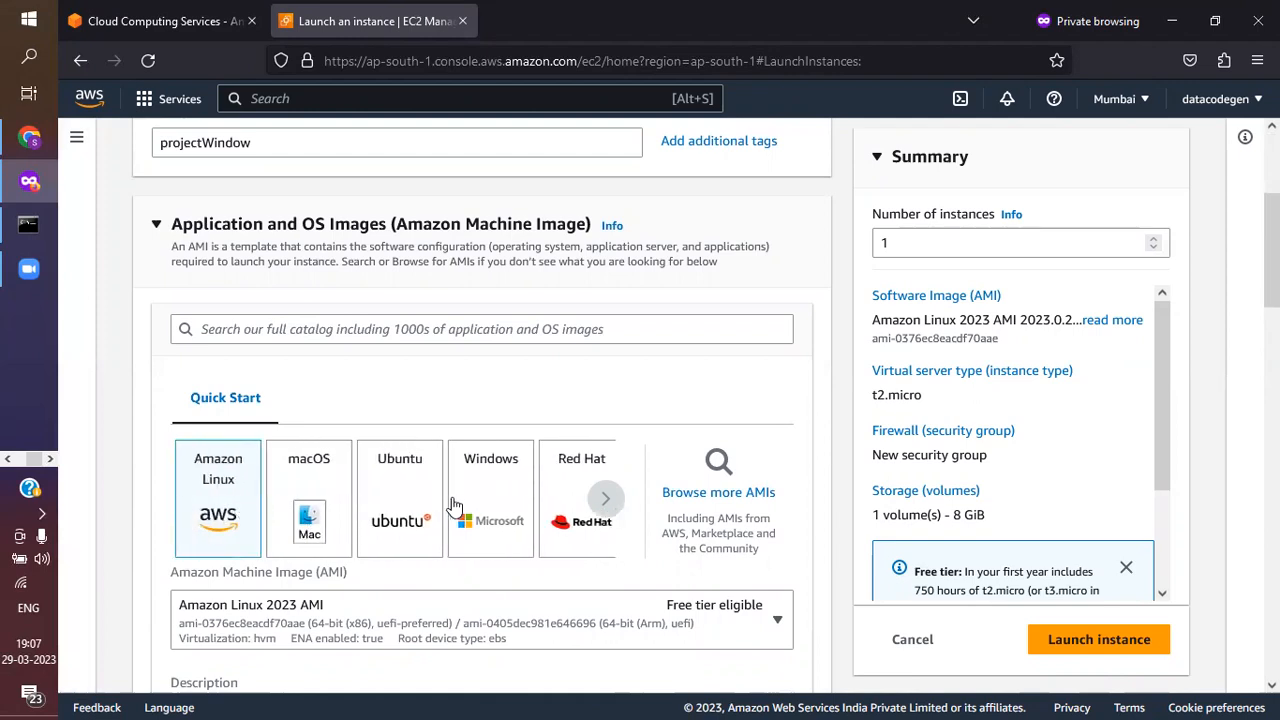
{"action": "left_click", "coordinate": [605, 500]}
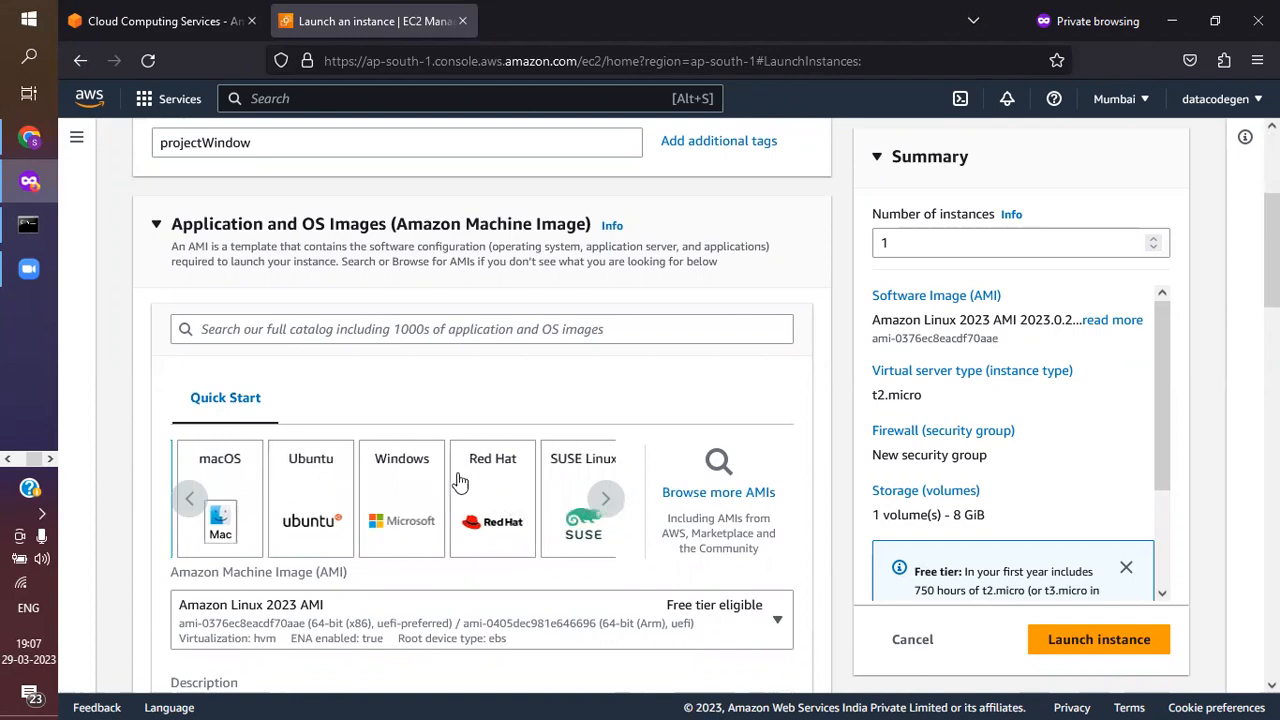
{"action": "left_click", "coordinate": [400, 497]}
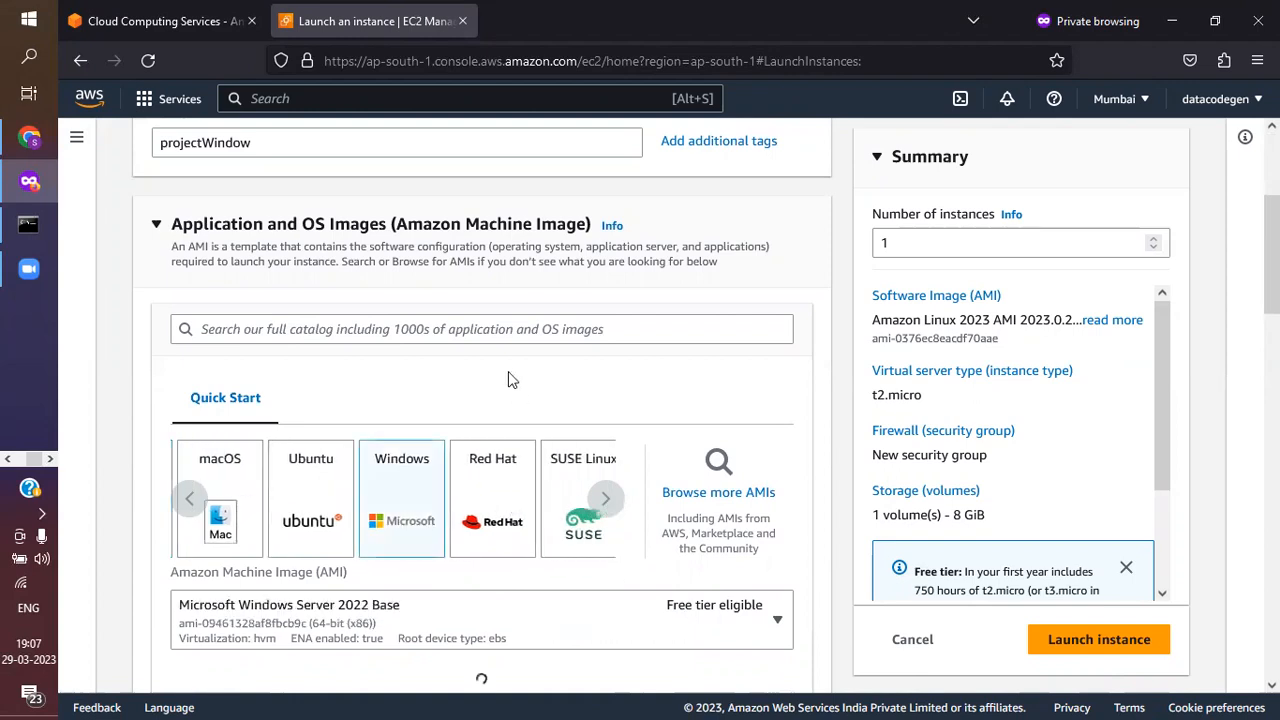
{"action": "scroll", "coordinate": [505, 375], "scroll_direction": "down", "scroll_amount": 3}
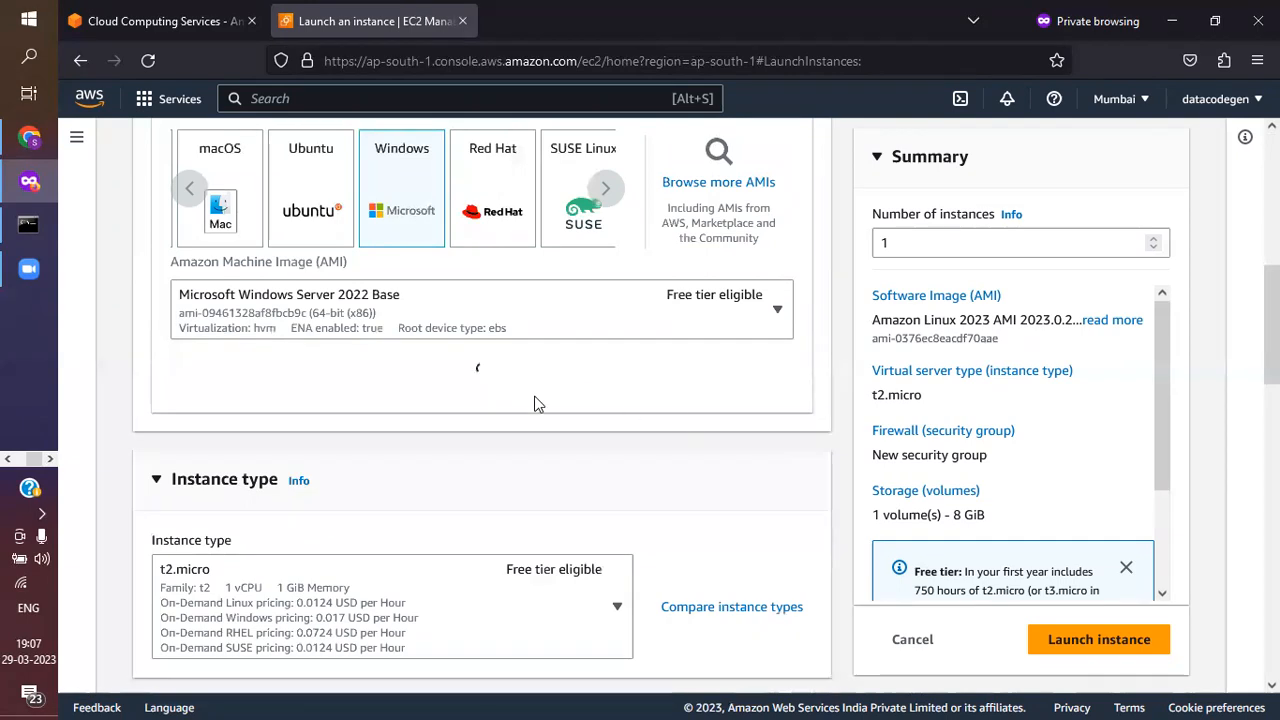
{"action": "scroll", "coordinate": [535, 403], "scroll_direction": "down", "scroll_amount": 2}
{"action": "scroll", "coordinate": [320, 360], "scroll_direction": "up", "scroll_amount": 1}
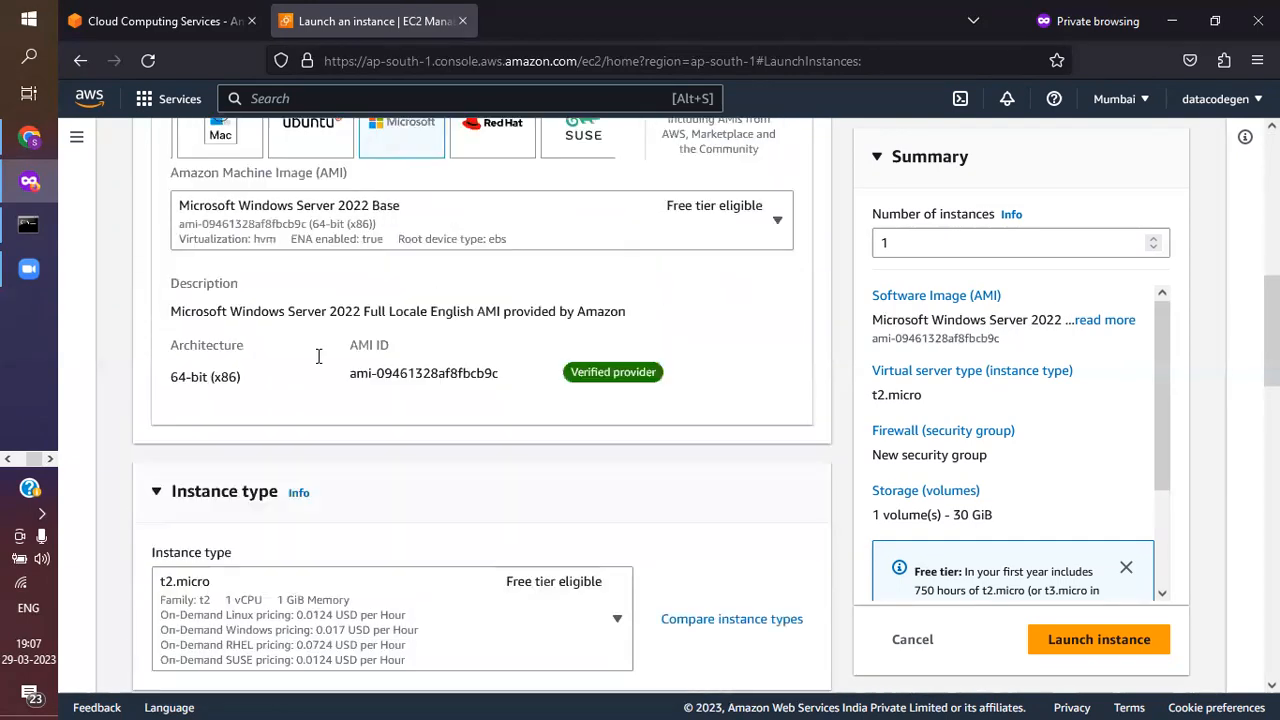
{"action": "scroll", "coordinate": [300, 400], "scroll_direction": "up", "scroll_amount": 1}
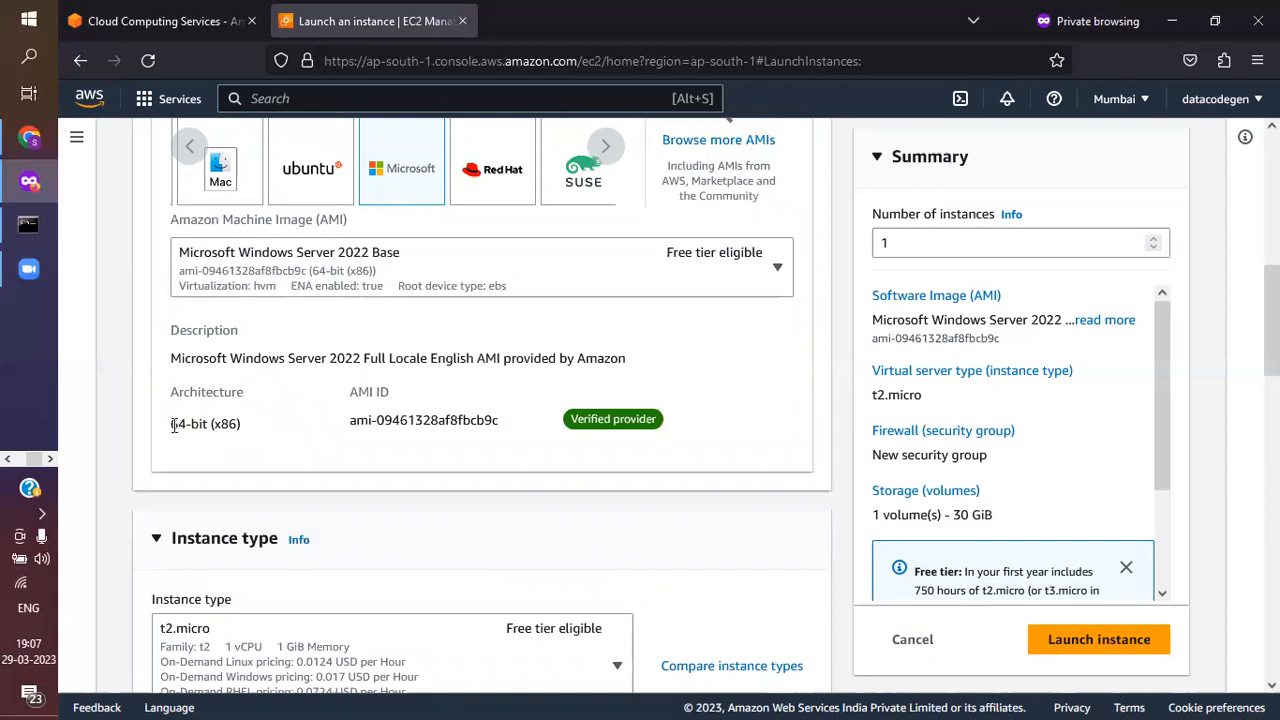
Review the architecture and description of the selected Windows Server 2022 Base image
{"action": "left_click_drag", "start_coordinate": [168, 425], "coordinate": [204, 425]}
{"action": "left_click", "coordinate": [281, 435]}
{"action": "scroll", "coordinate": [281, 435], "scroll_direction": "up", "scroll_amount": 1}
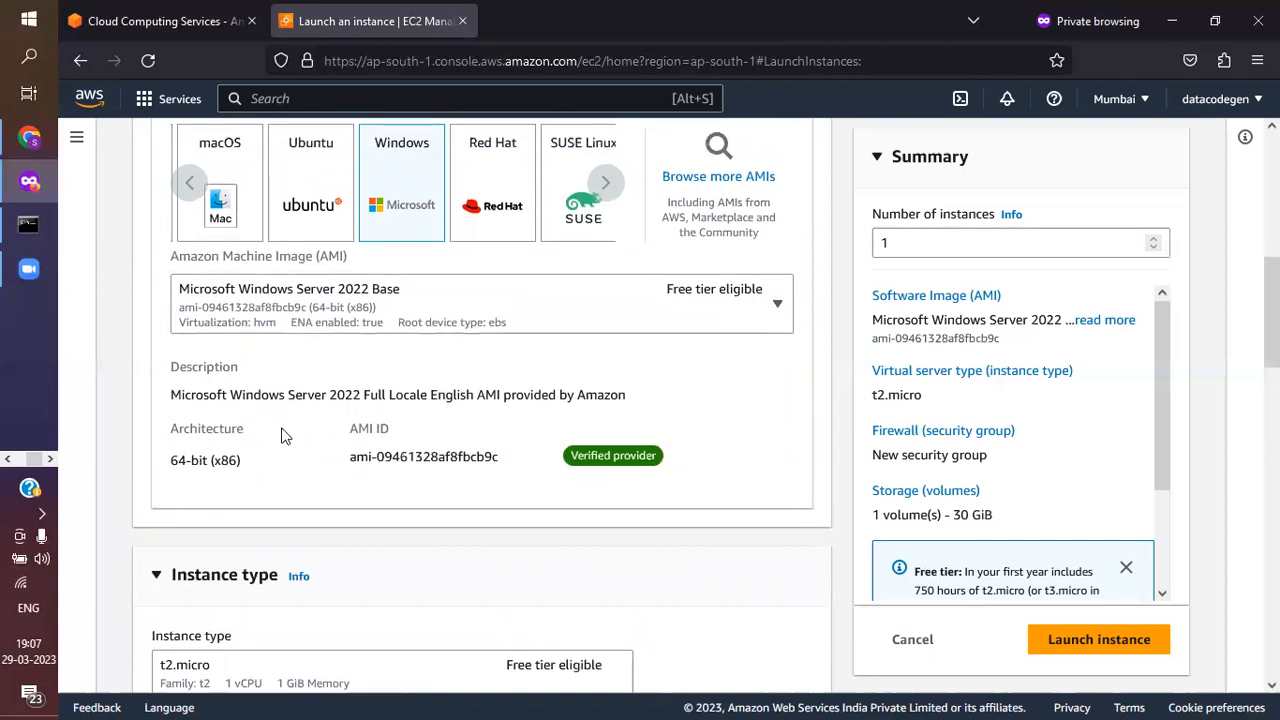
{"action": "scroll", "coordinate": [278, 452], "scroll_direction": "down", "scroll_amount": 5}
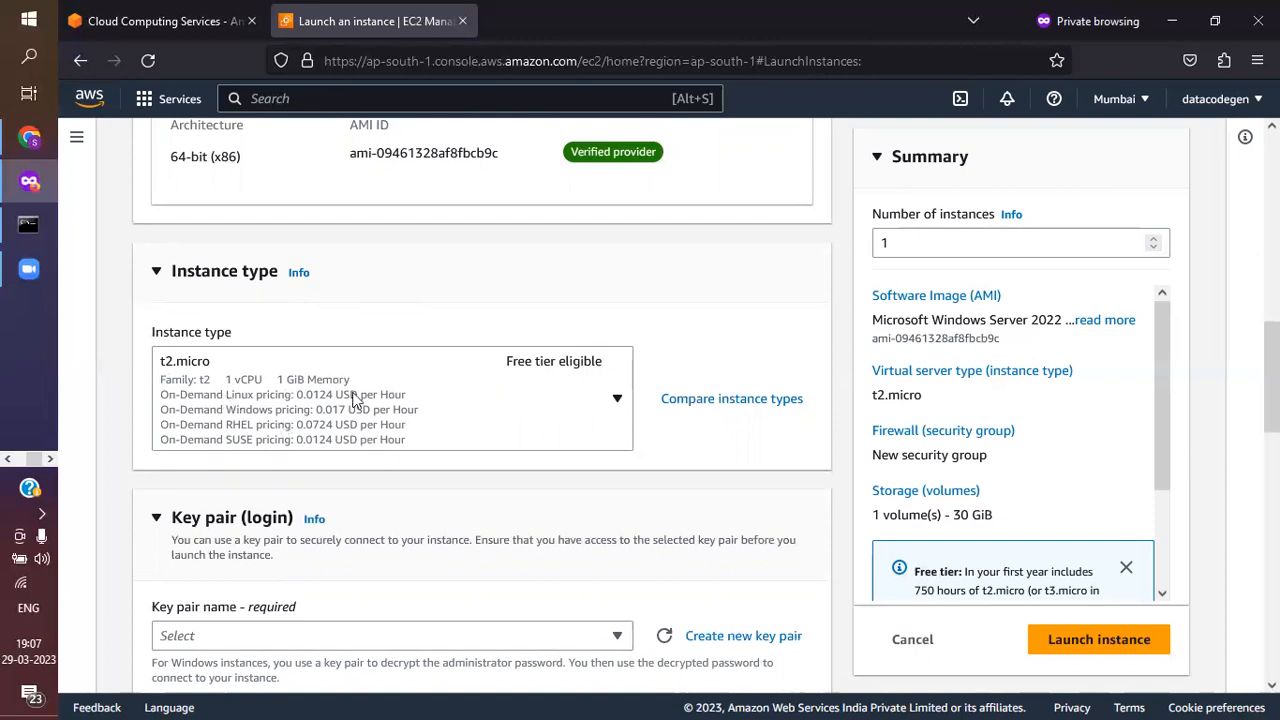
Browse the available instance types with their vCPUs, memory and hourly pricing, and check the storage volume size in the summary
{"action": "left_click", "coordinate": [433, 394]}
{"action": "scroll", "coordinate": [477, 403], "scroll_direction": "down", "scroll_amount": 2}
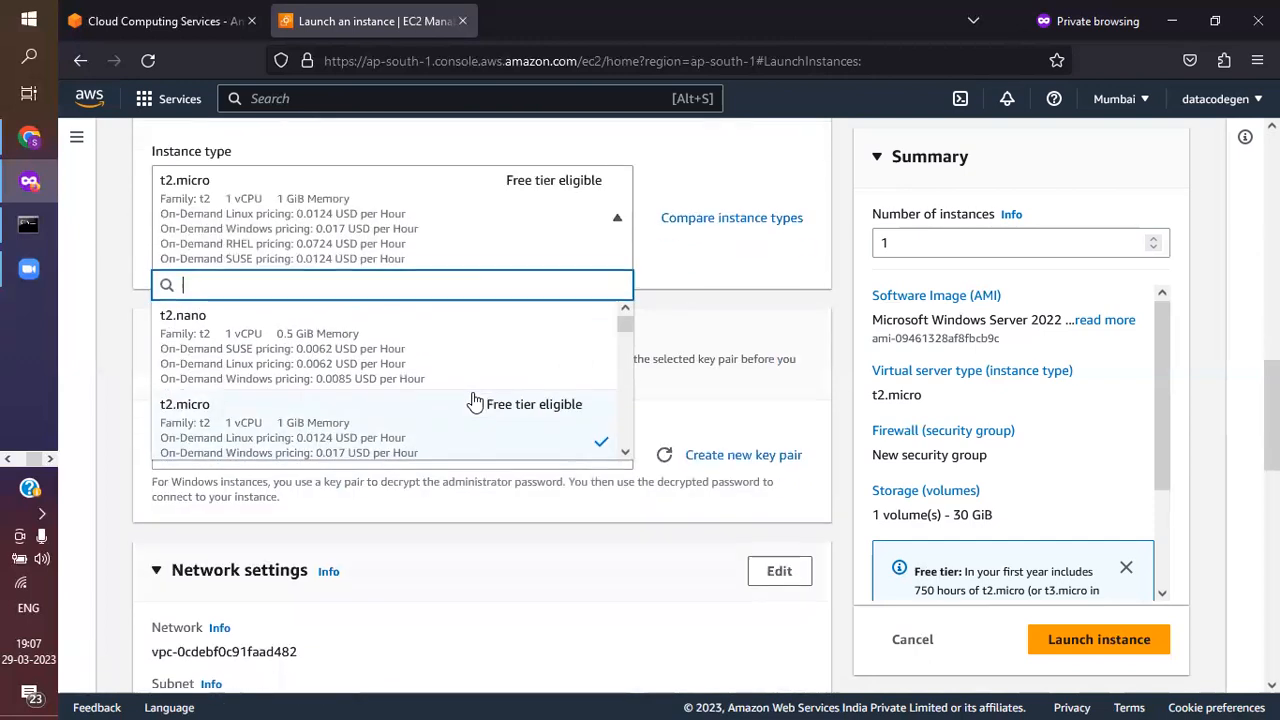
{"action": "scroll", "coordinate": [408, 398], "scroll_direction": "down", "scroll_amount": 2}
{"action": "scroll", "coordinate": [408, 398], "scroll_direction": "down", "scroll_amount": 5}
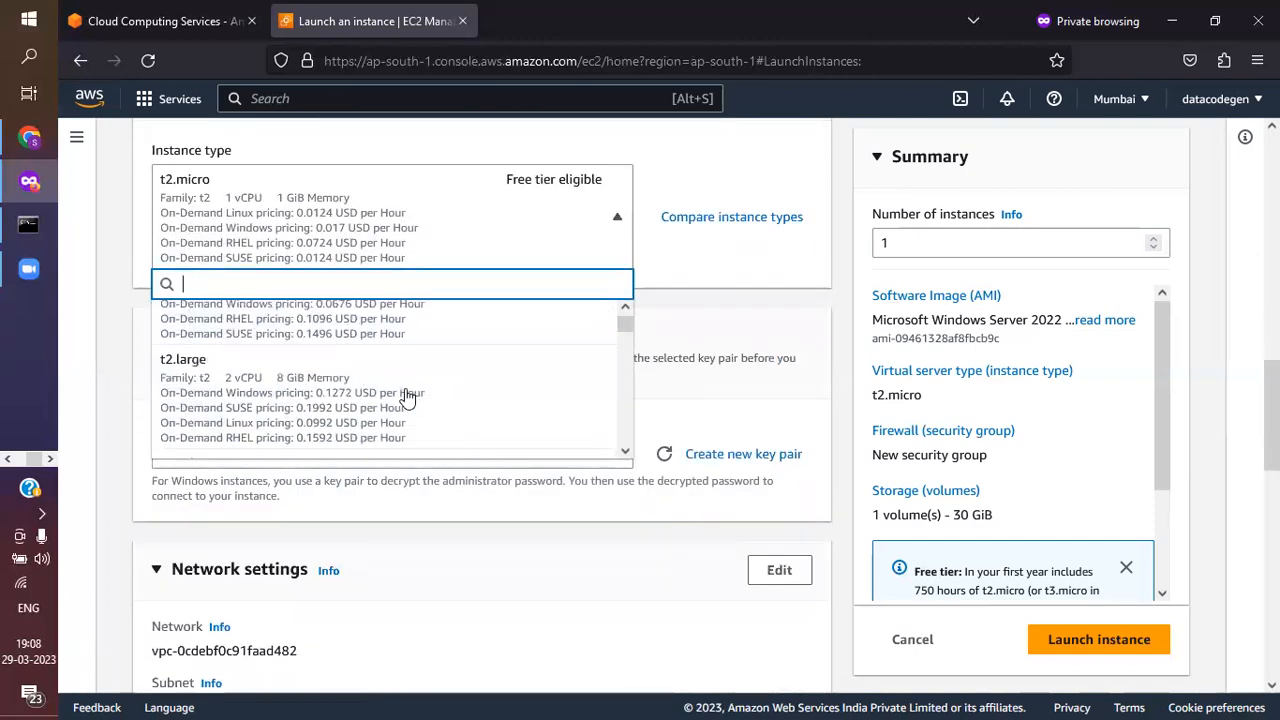
{"action": "scroll", "coordinate": [407, 397], "scroll_direction": "up", "scroll_amount": 8}
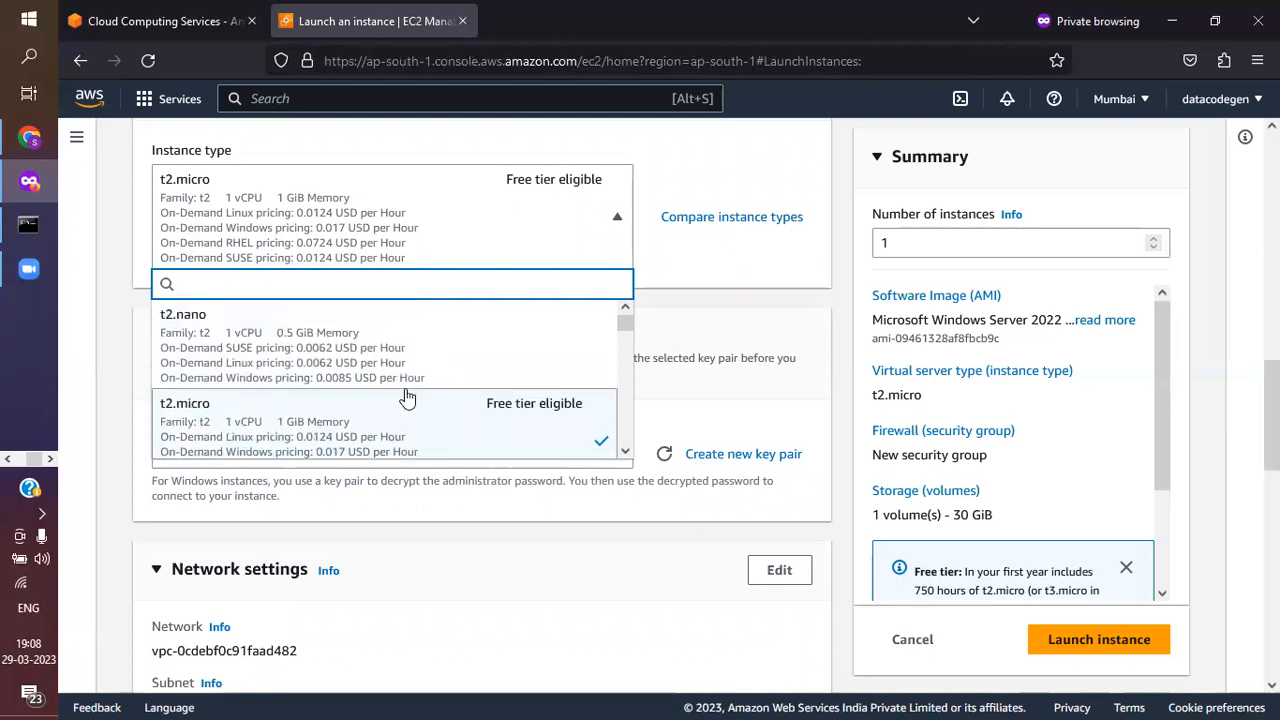
{"action": "scroll", "coordinate": [390, 395], "scroll_direction": "down", "scroll_amount": 1}
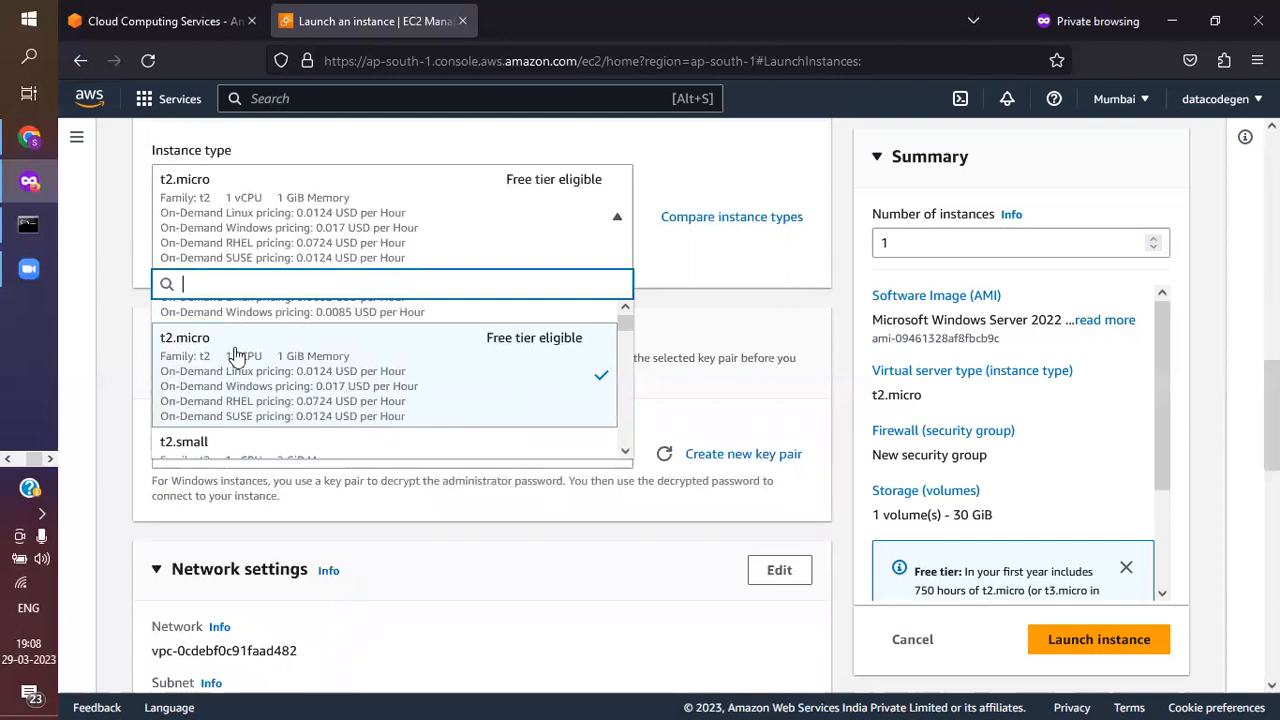
{"action": "scroll", "coordinate": [240, 356], "scroll_direction": "down", "scroll_amount": 2}
{"action": "scroll", "coordinate": [330, 397], "scroll_direction": "down", "scroll_amount": 2}
{"action": "scroll", "coordinate": [314, 400], "scroll_direction": "down", "scroll_amount": 2}
{"action": "scroll", "coordinate": [314, 400], "scroll_direction": "down", "scroll_amount": 2}
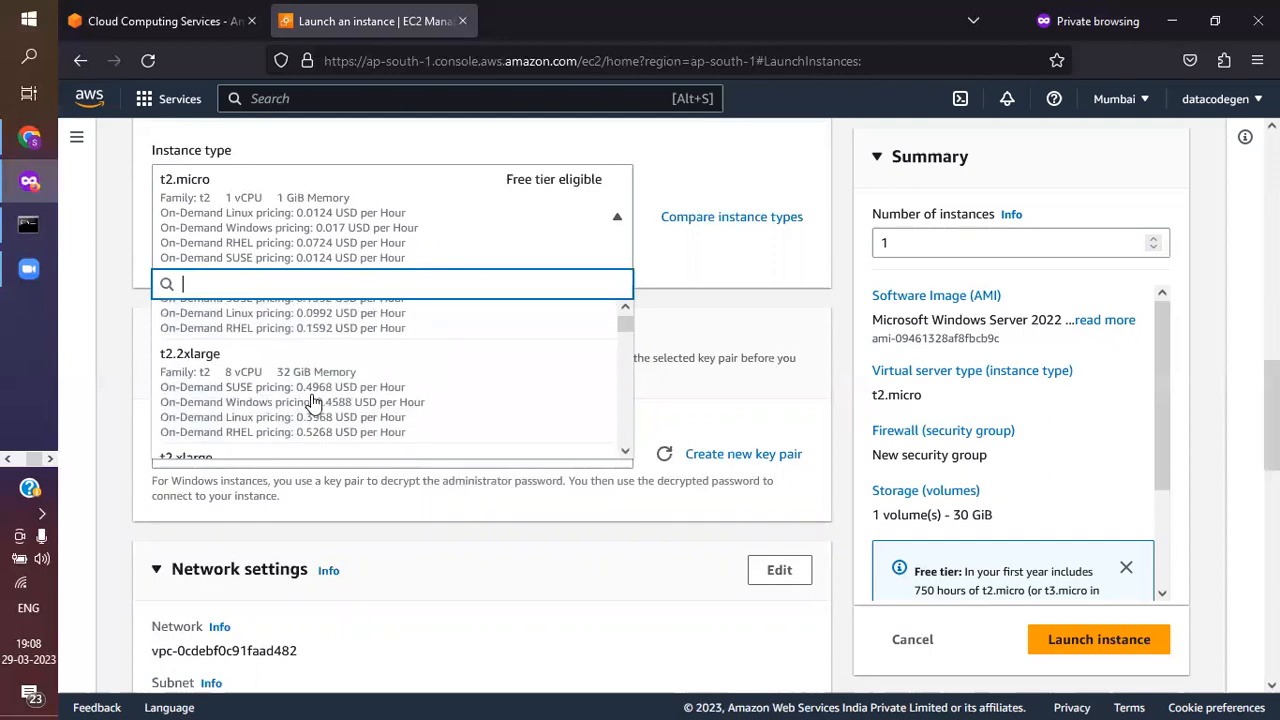
{"action": "scroll", "coordinate": [265, 400], "scroll_direction": "down", "scroll_amount": 1}
{"action": "scroll", "coordinate": [258, 390], "scroll_direction": "down", "scroll_amount": 2}
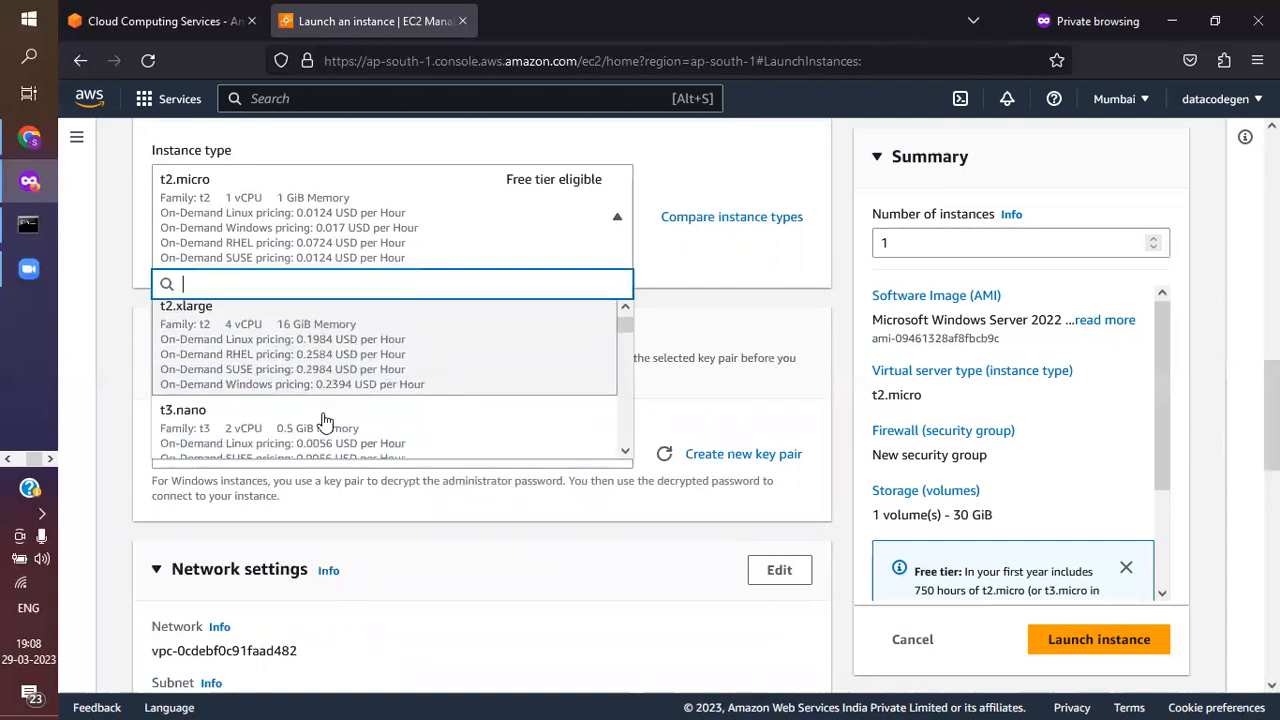
{"action": "scroll", "coordinate": [272, 352], "scroll_direction": "up", "scroll_amount": 1}
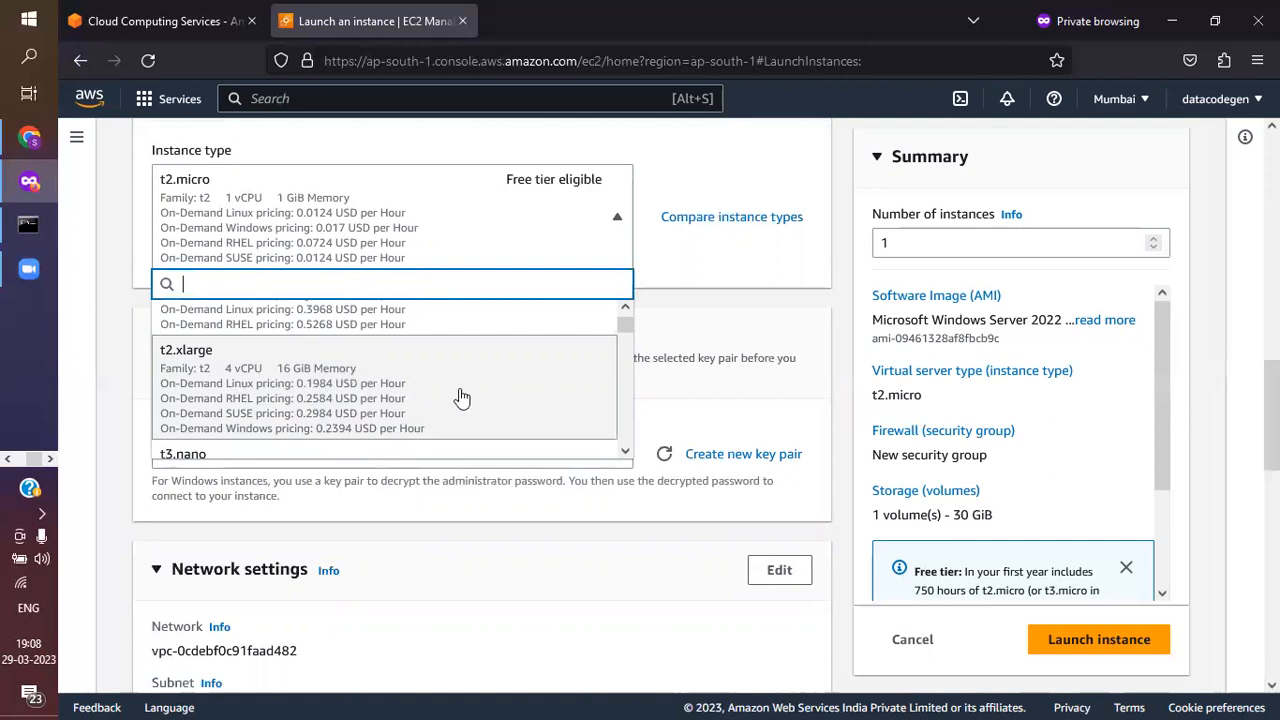
{"action": "scroll", "coordinate": [461, 398], "scroll_direction": "down", "scroll_amount": 1}
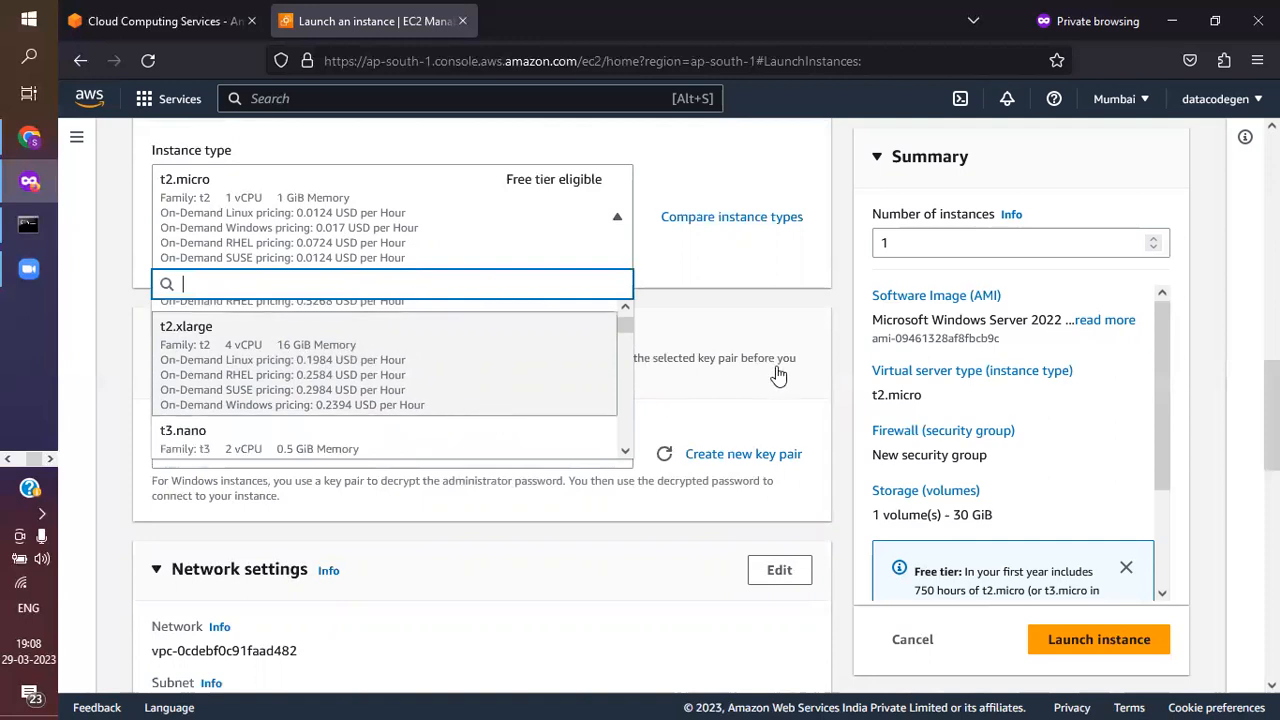
{"action": "left_click_drag", "start_coordinate": [953, 517], "coordinate": [995, 518]}
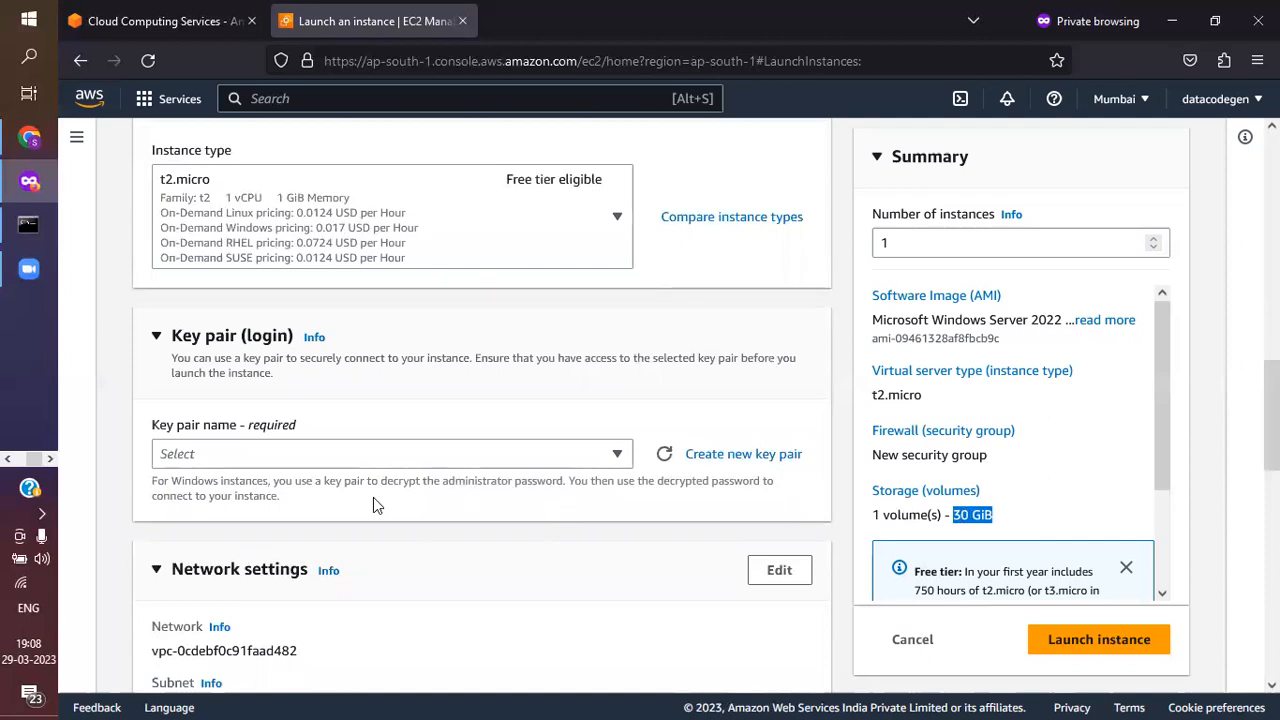
Set the instance type to t2.medium
{"action": "scroll", "coordinate": [373, 497], "scroll_direction": "up", "scroll_amount": 2}
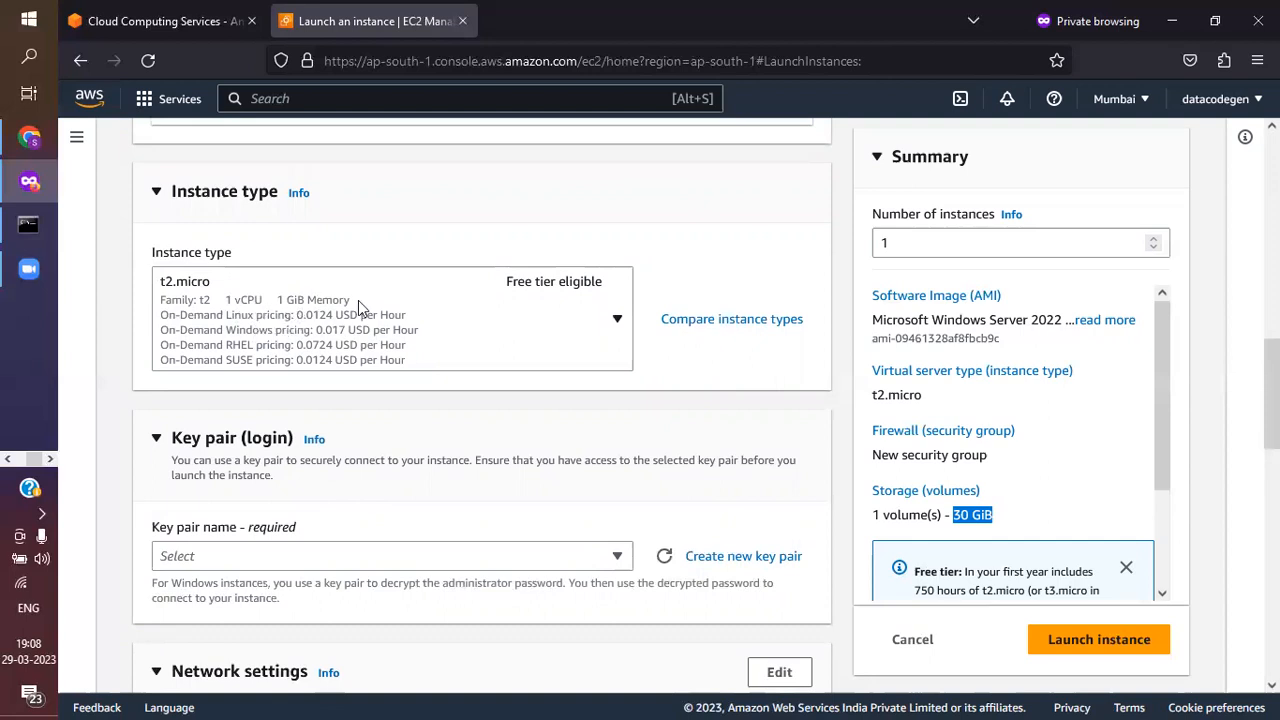
{"action": "left_click", "coordinate": [505, 318]}
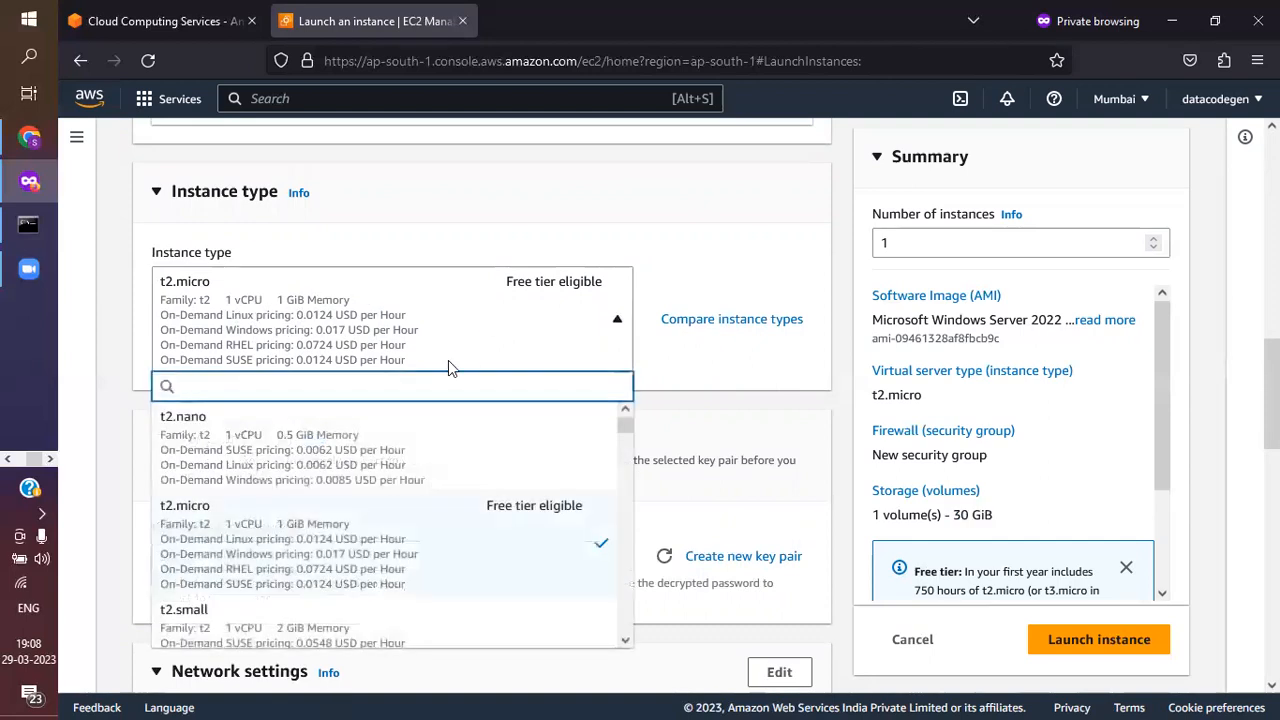
{"action": "scroll", "coordinate": [523, 437], "scroll_direction": "down", "scroll_amount": 2}
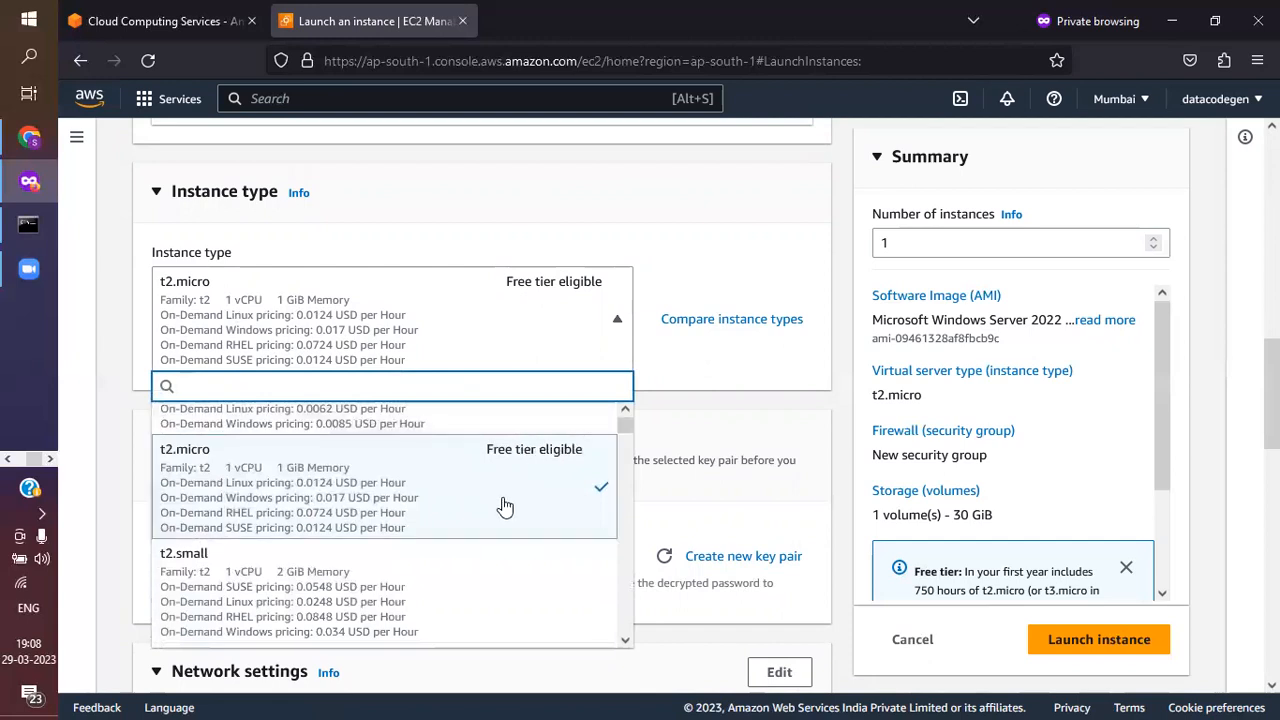
{"action": "scroll", "coordinate": [495, 528], "scroll_direction": "down", "scroll_amount": 3}
{"action": "scroll", "coordinate": [498, 531], "scroll_direction": "down", "scroll_amount": 2}
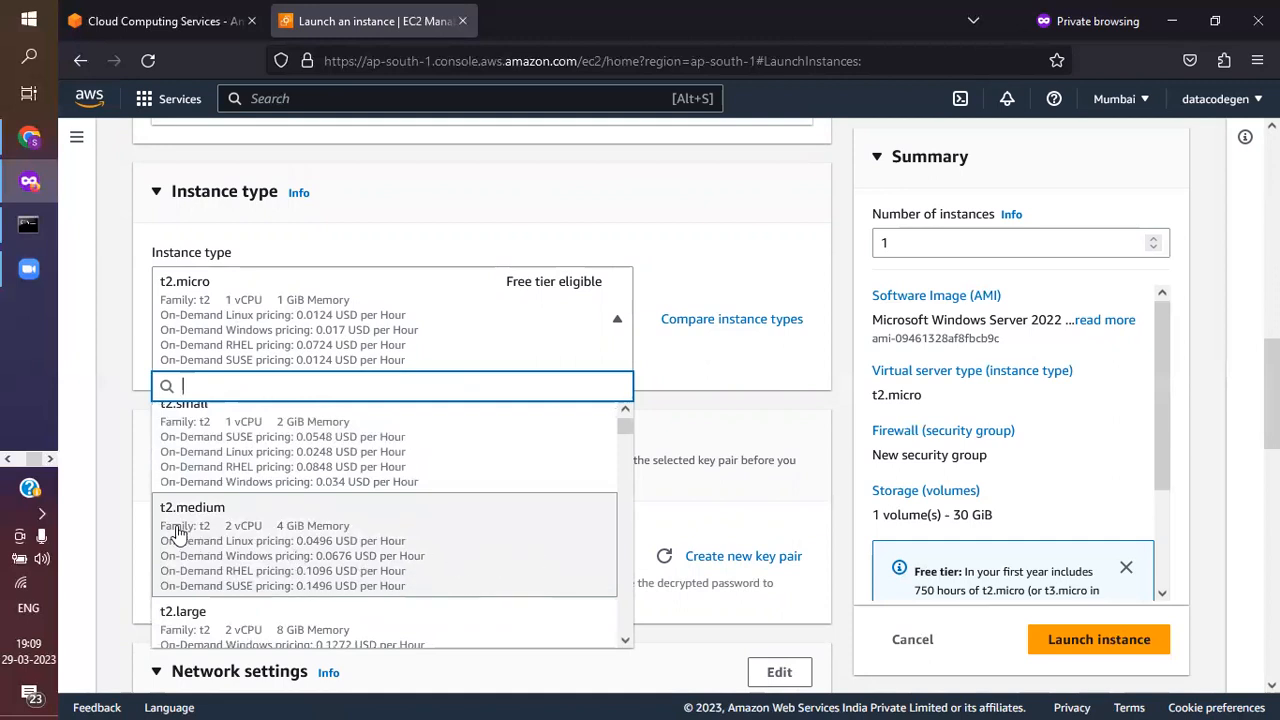
{"action": "left_click", "coordinate": [290, 535]}
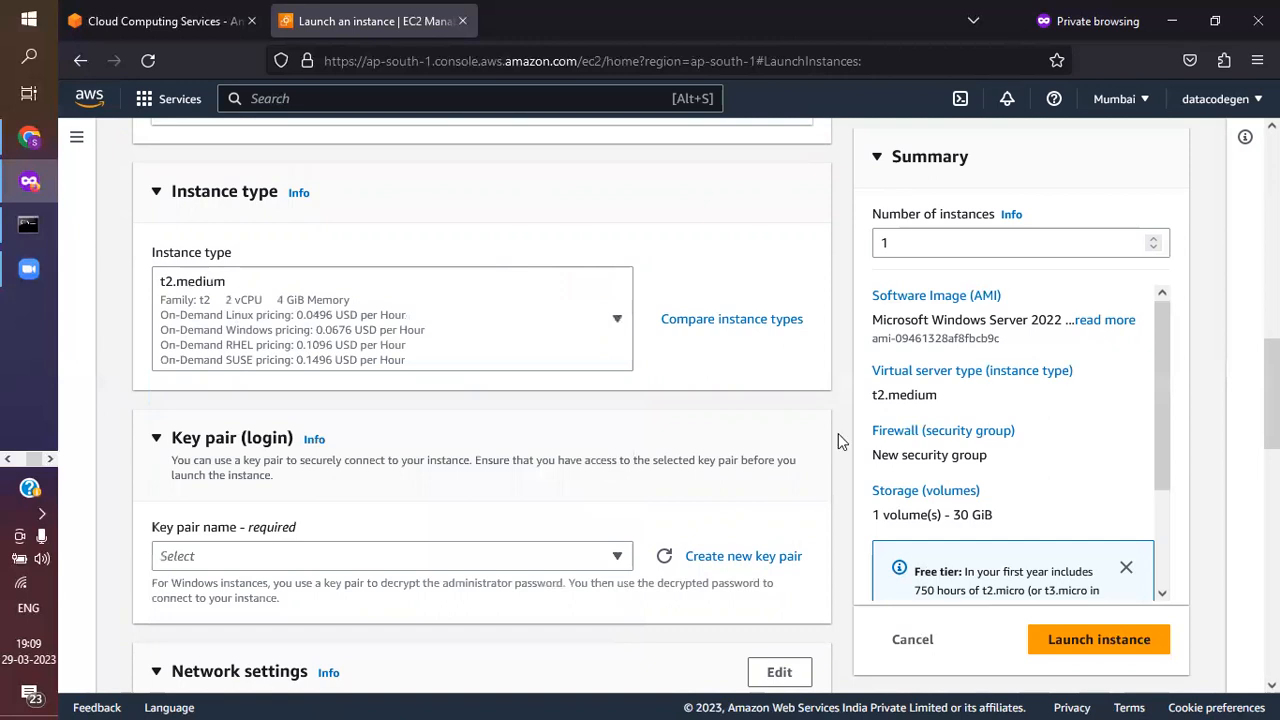
Look again at the free-tier t2.micro entry among the instance types without changing the selection
{"action": "scroll", "coordinate": [590, 383], "scroll_direction": "down", "scroll_amount": 1}
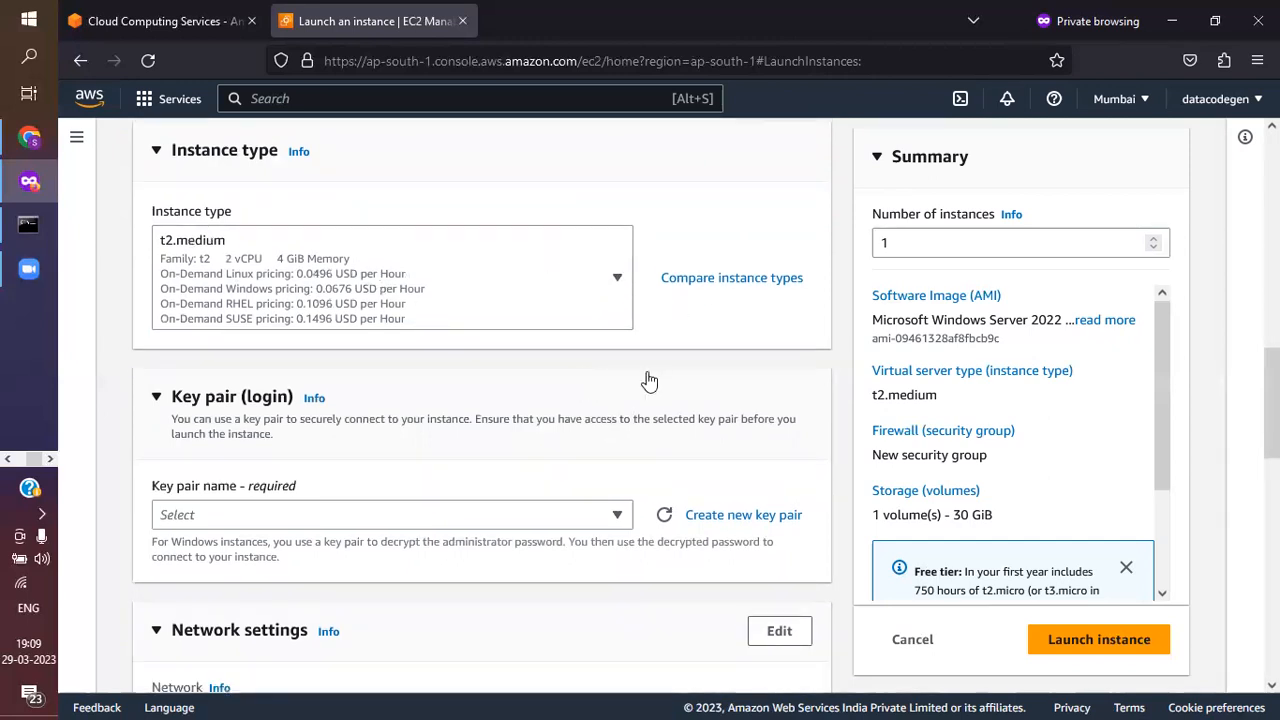
{"action": "left_click", "coordinate": [508, 300]}
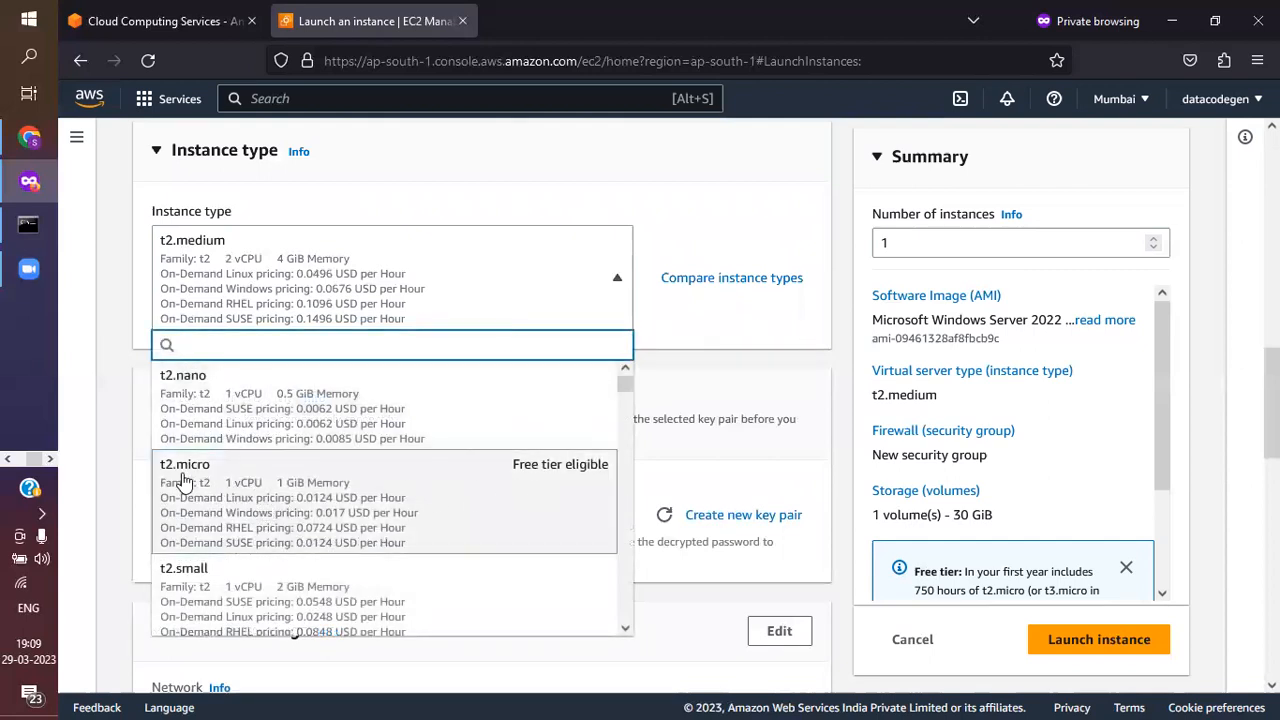
{"action": "left_click", "coordinate": [770, 316]}
{"action": "left_click", "coordinate": [446, 238]}
{"action": "left_click", "coordinate": [446, 240]}
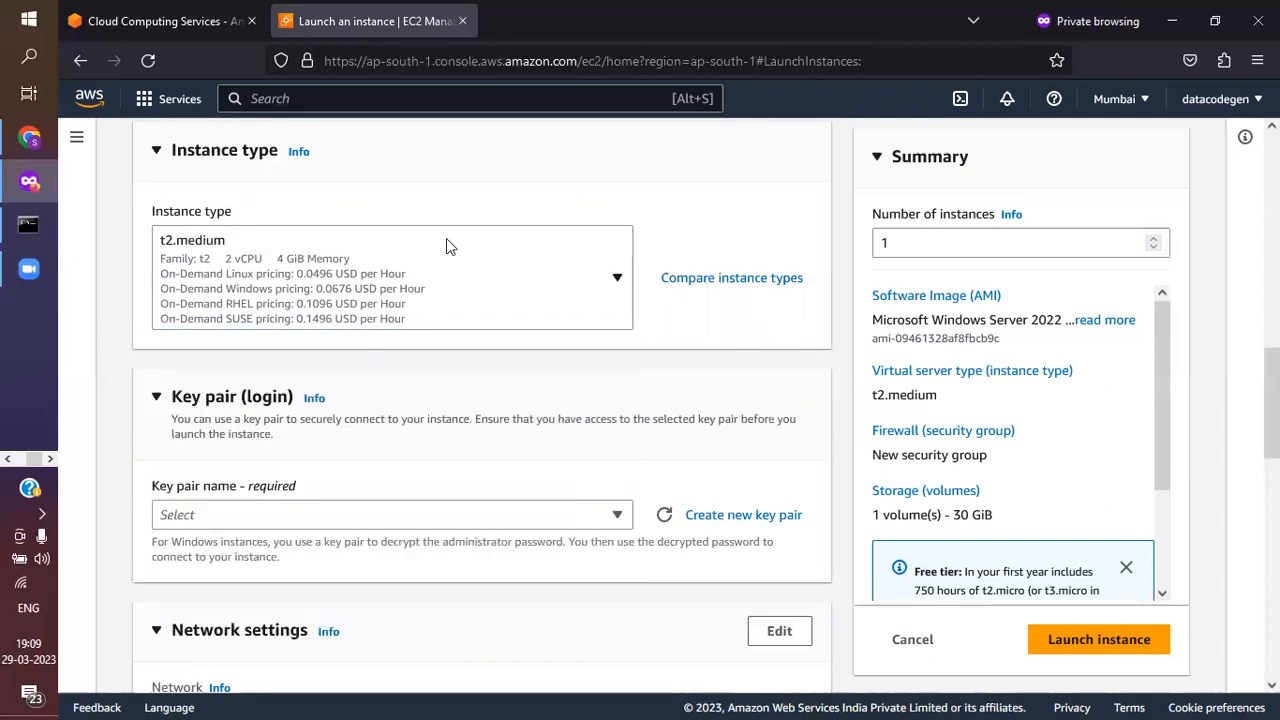
Examine the key pair (login) section and the available options for the required key pair name
{"action": "scroll", "coordinate": [684, 240], "scroll_direction": "down", "scroll_amount": 1}
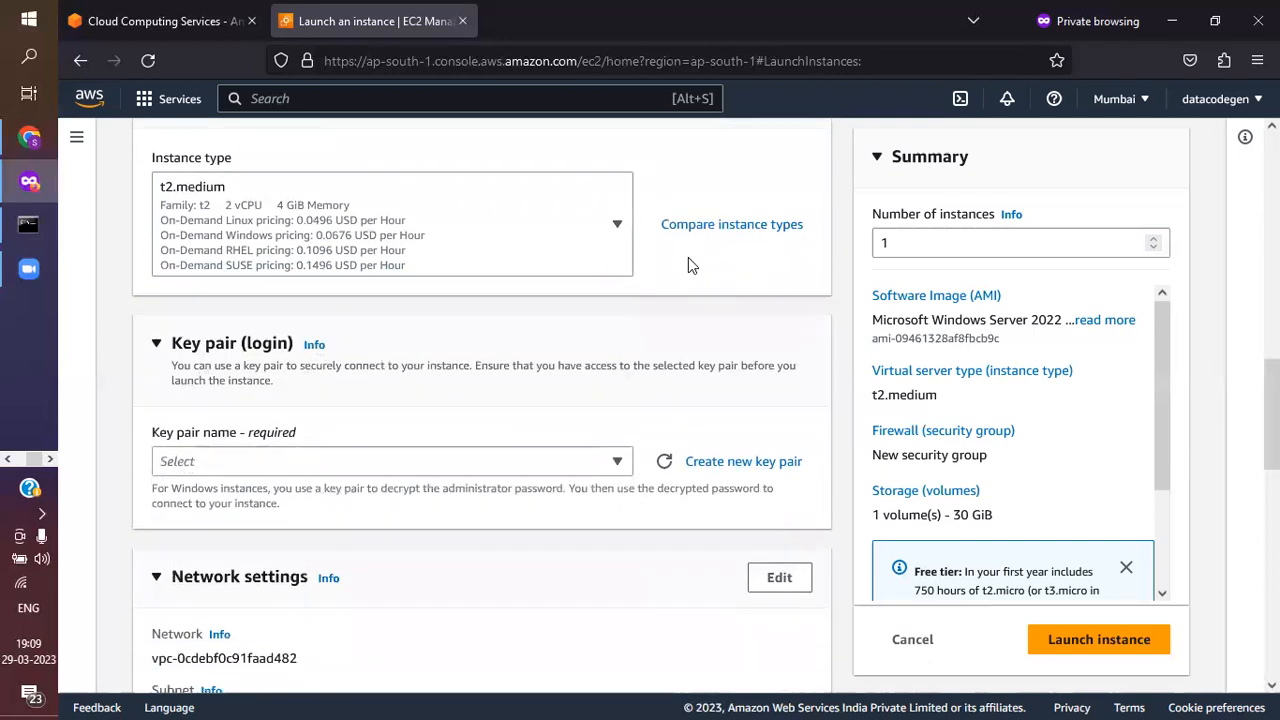
{"action": "scroll", "coordinate": [563, 363], "scroll_direction": "down", "scroll_amount": 2}
{"action": "left_click", "coordinate": [404, 370]}
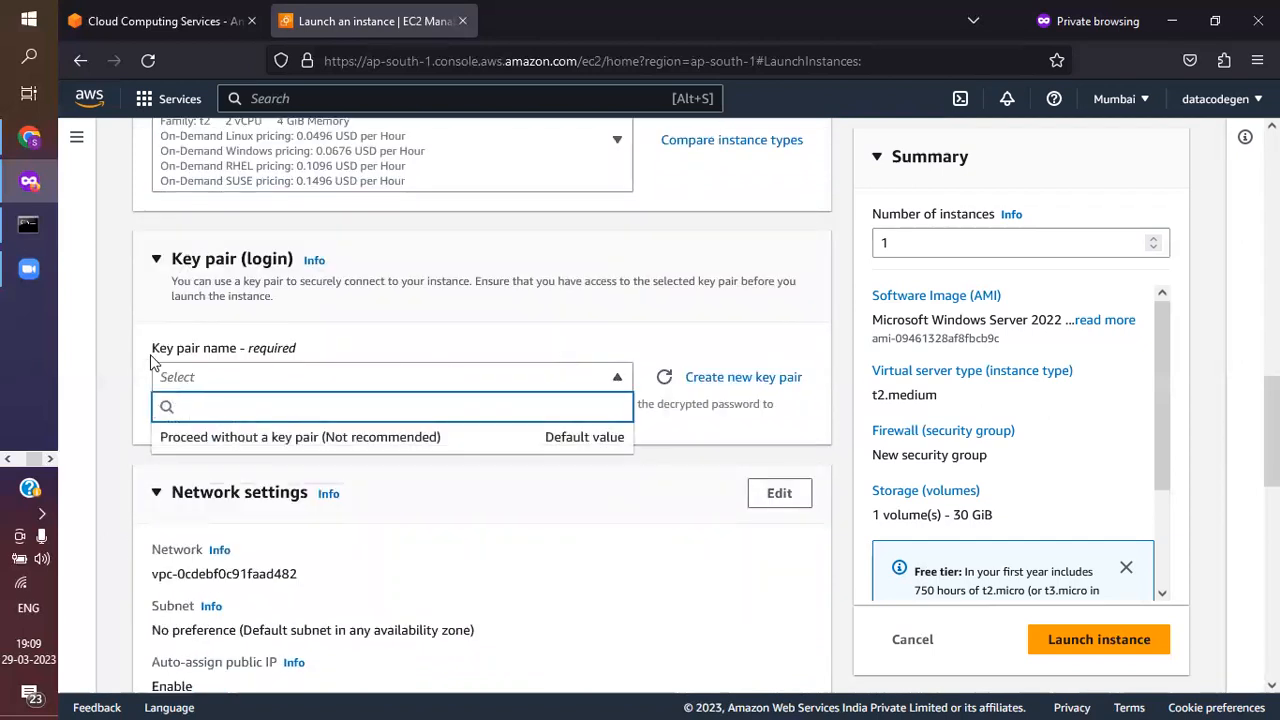
{"action": "left_click_drag", "start_coordinate": [152, 356], "coordinate": [235, 355]}
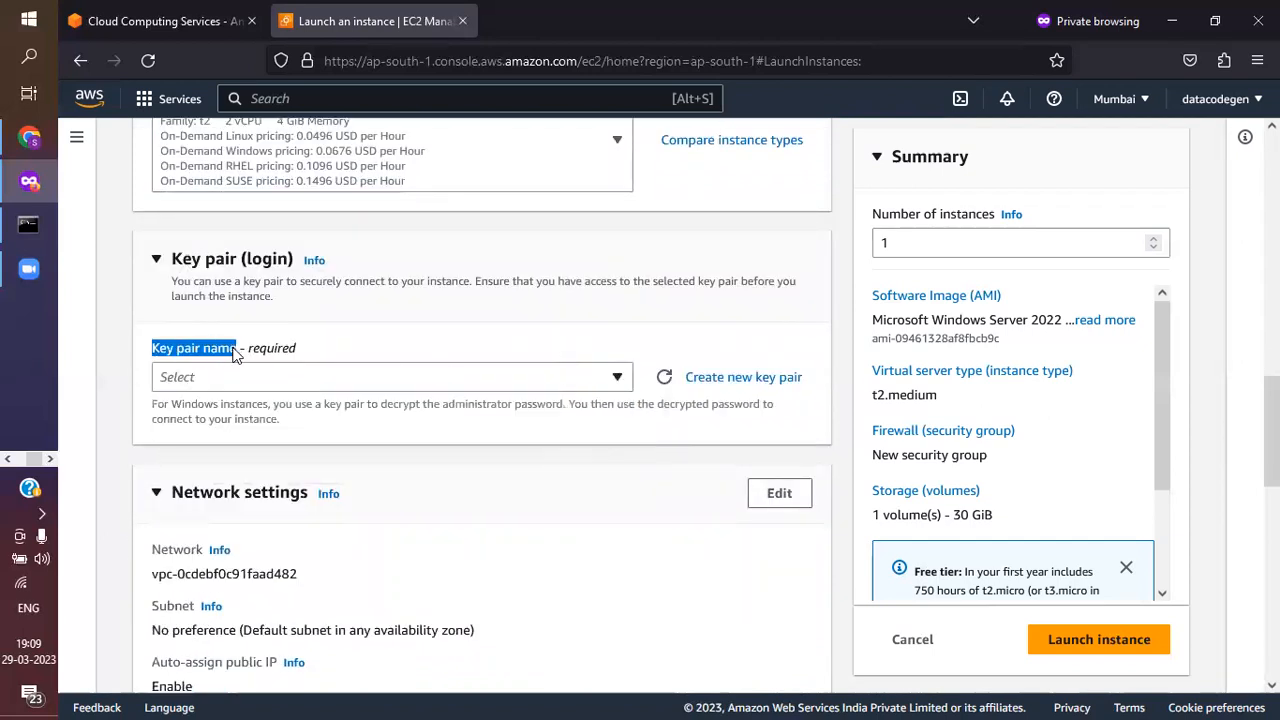
{"action": "left_click", "coordinate": [385, 346]}
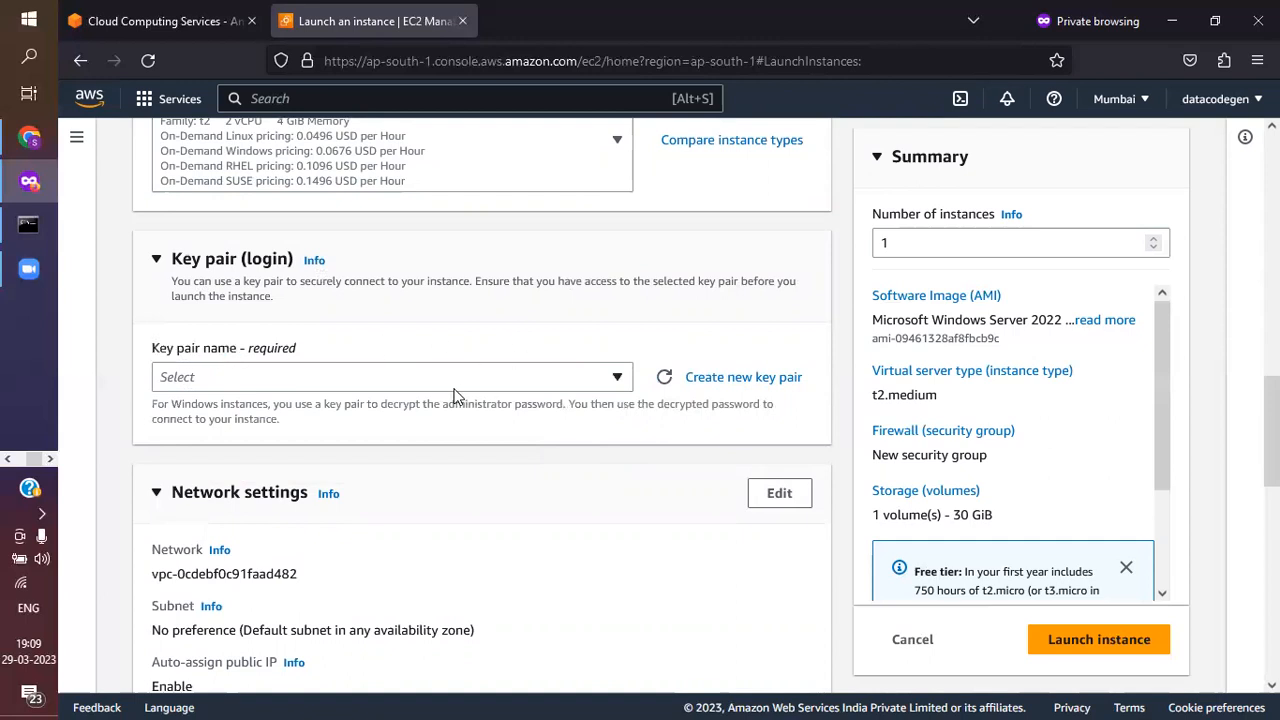
{"action": "left_click", "coordinate": [454, 388]}
{"action": "left_click", "coordinate": [527, 358]}
{"action": "left_click", "coordinate": [270, 389]}
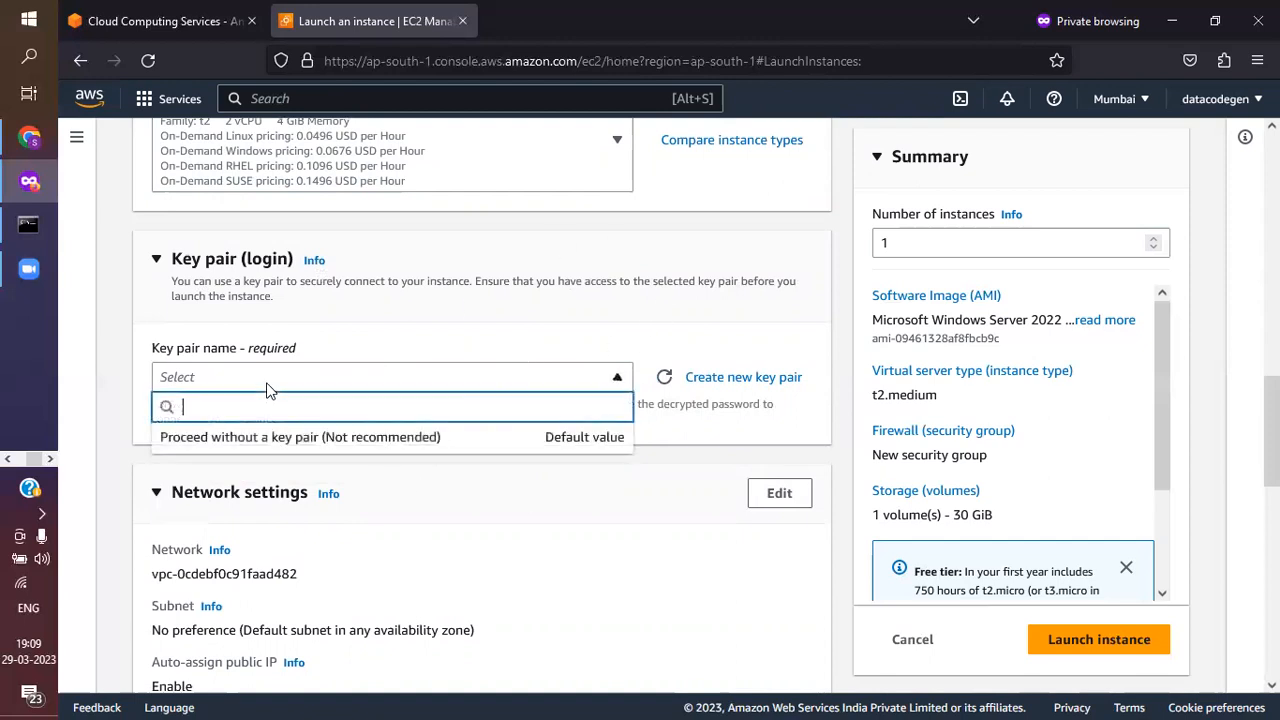
{"action": "left_click", "coordinate": [449, 357]}
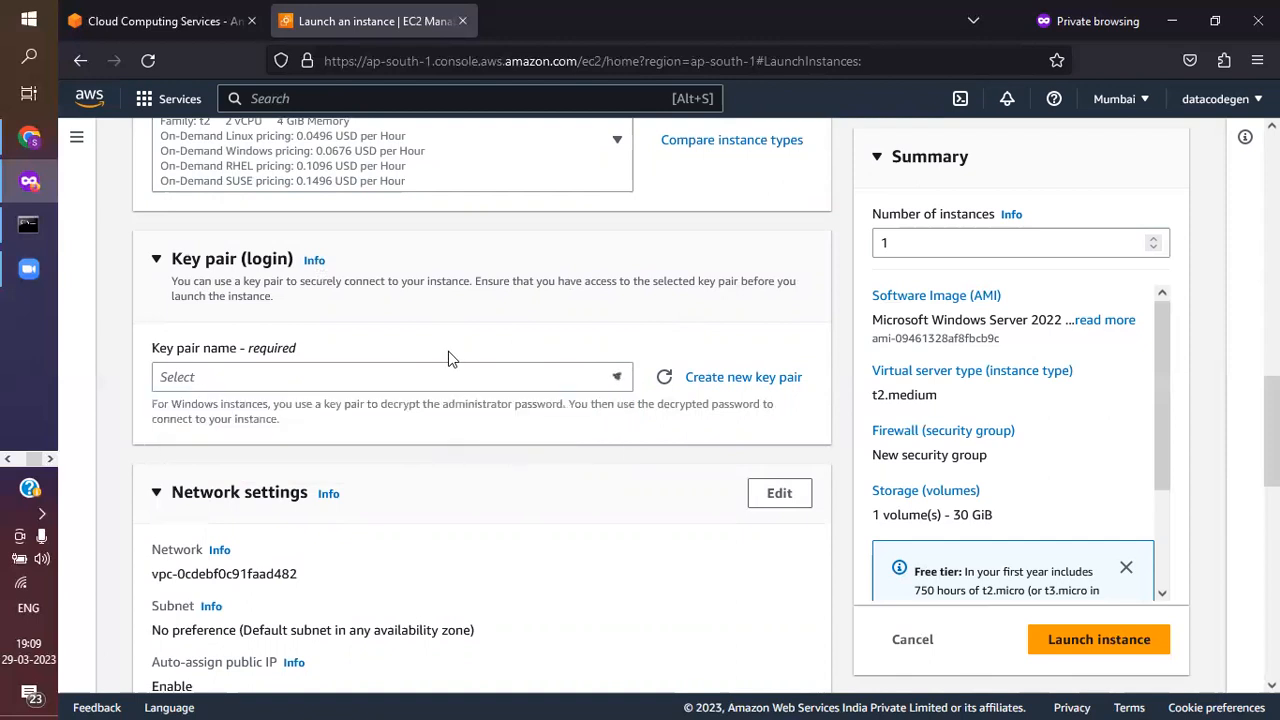
{"action": "left_click", "coordinate": [529, 379]}
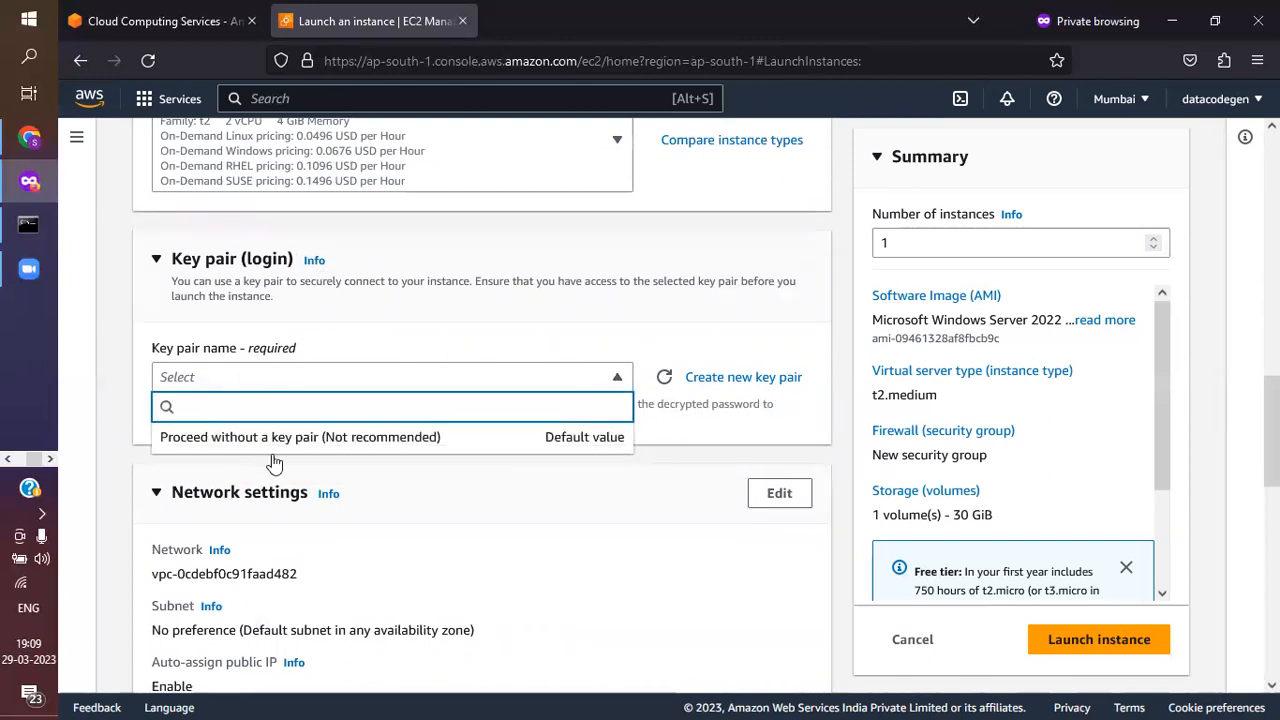
{"action": "left_click", "coordinate": [609, 374]}
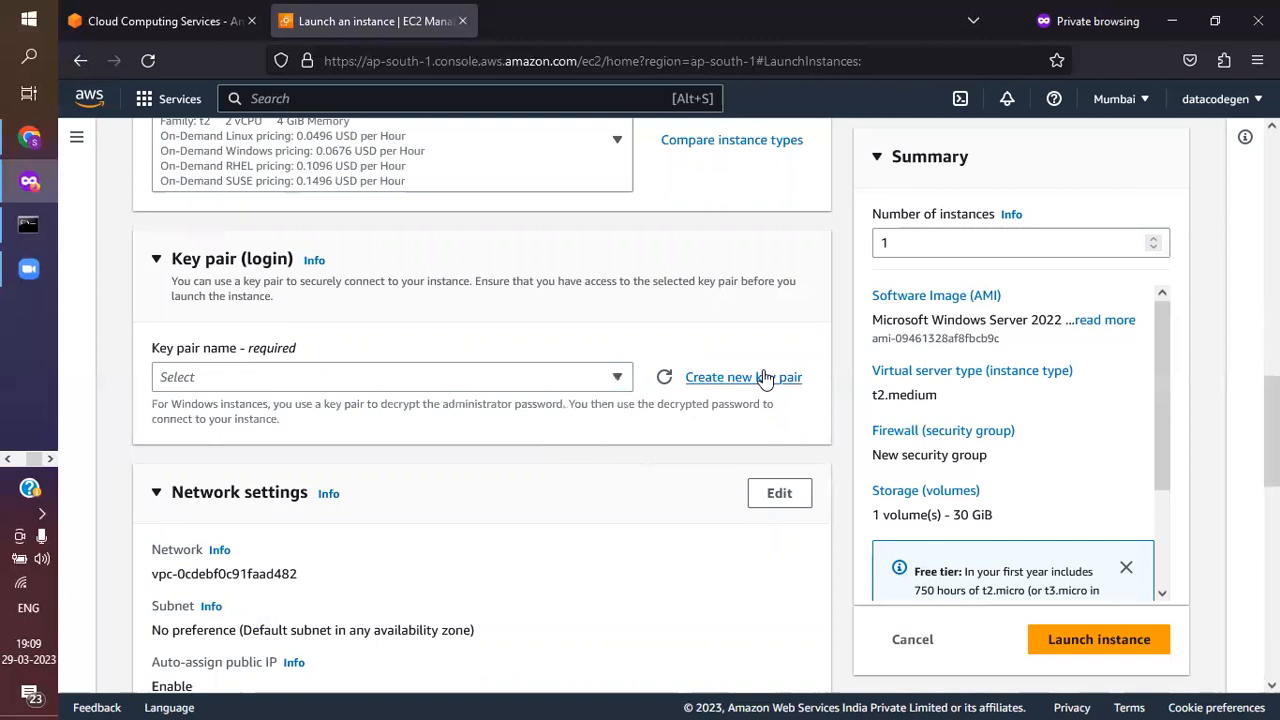
Create a new key pair named key_machine with the .pem private key file format
{"action": "left_click", "coordinate": [714, 381]}
{"action": "left_click", "coordinate": [444, 412]}
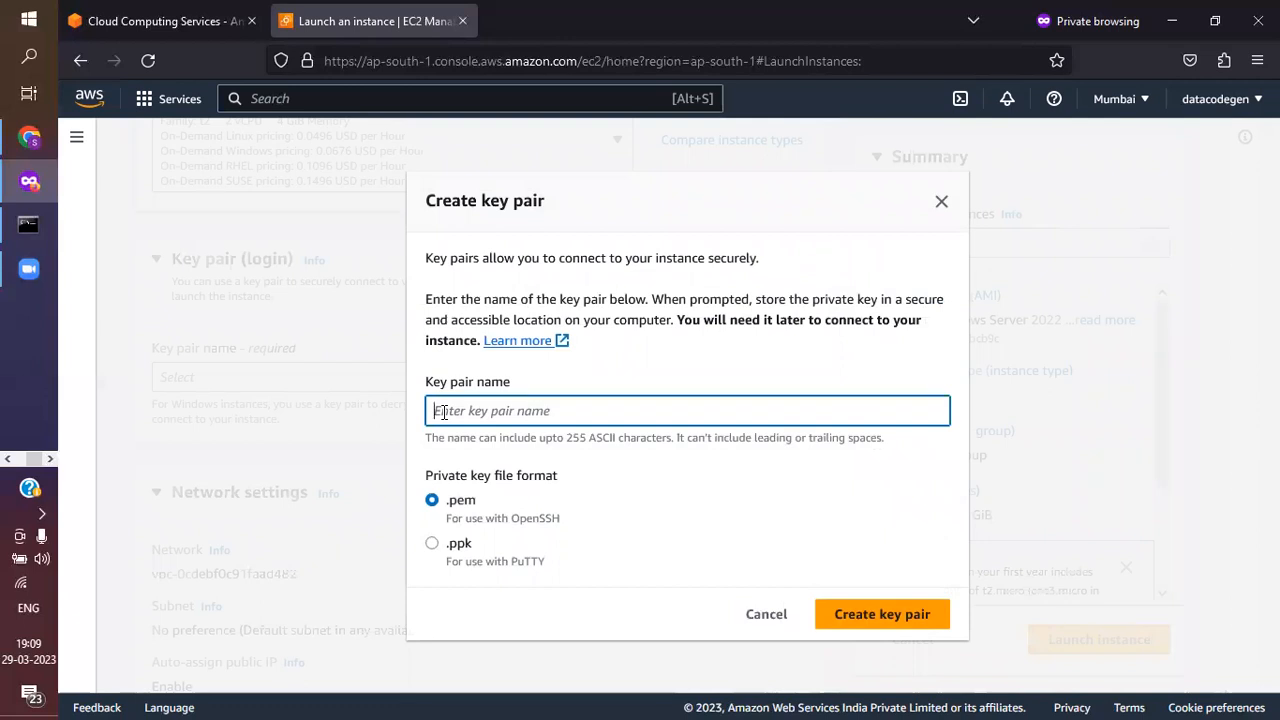
{"action": "type", "text": "k"}
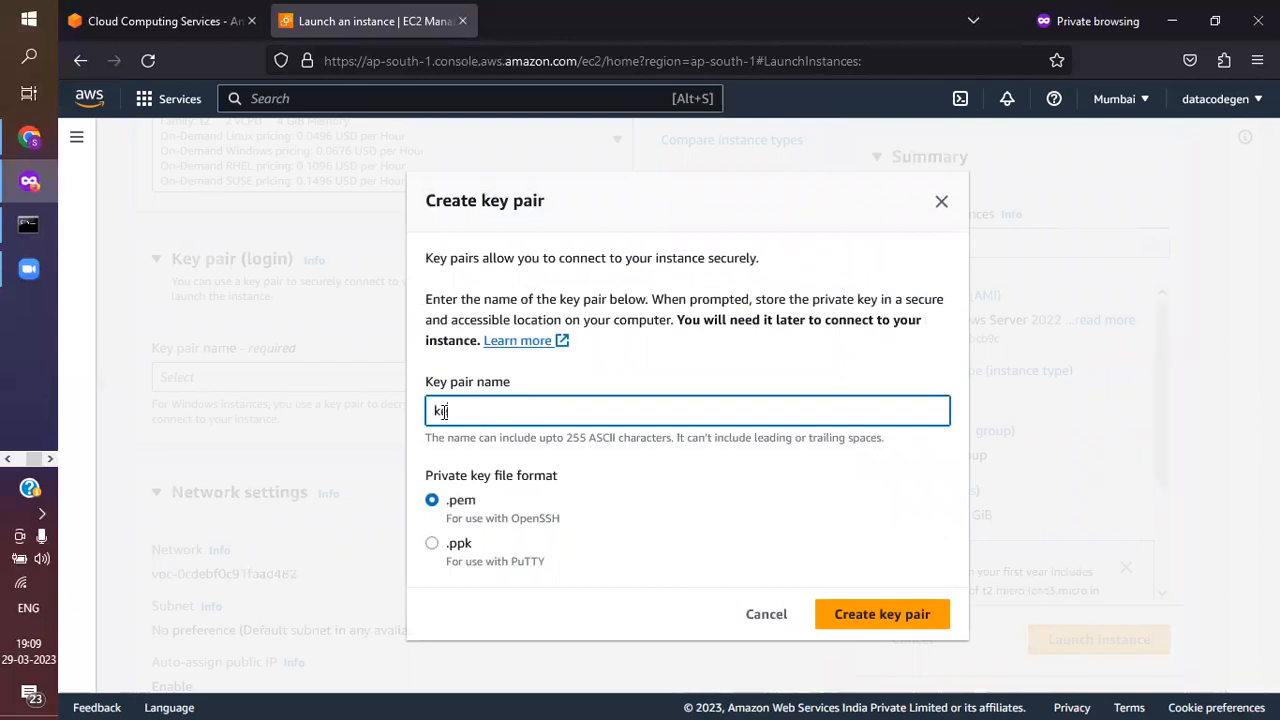
{"action": "type", "text": "ey_machine"}
{"action": "left_click", "coordinate": [887, 624]}
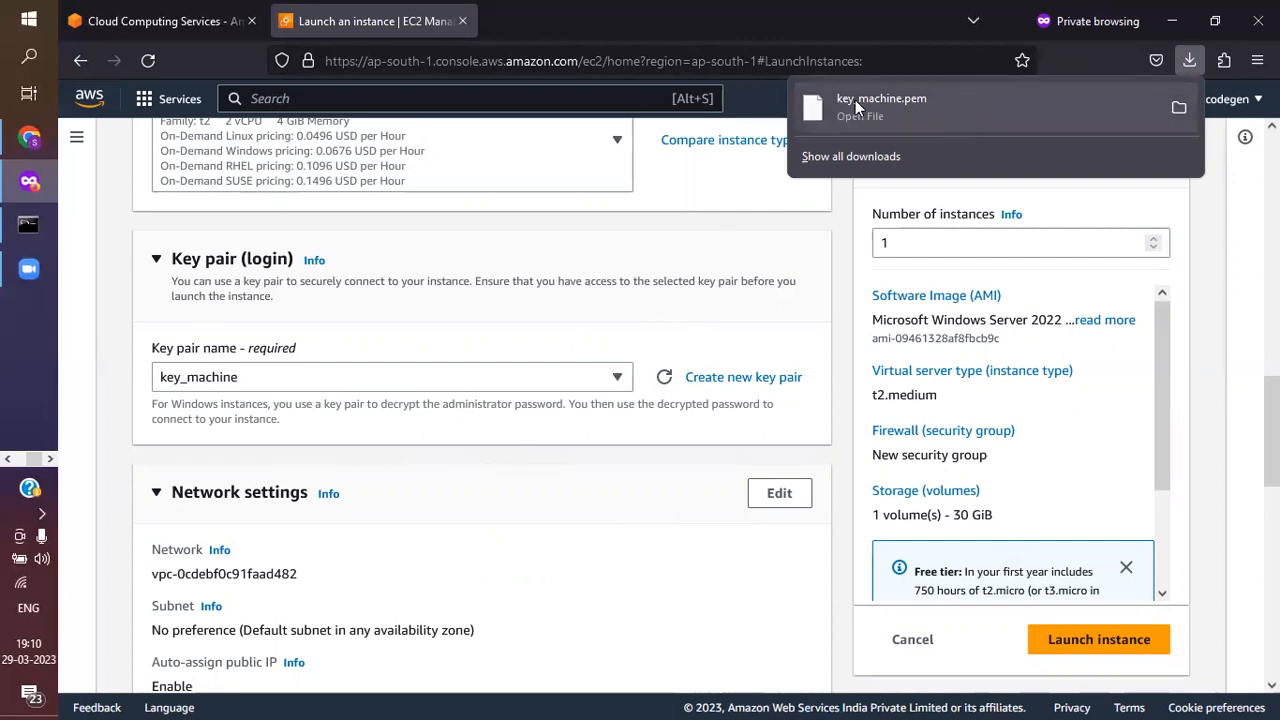
Review the downloaded key file entry, the network settings and the security group's firewall rules
{"action": "scroll", "coordinate": [651, 271], "scroll_direction": "down", "scroll_amount": 3}
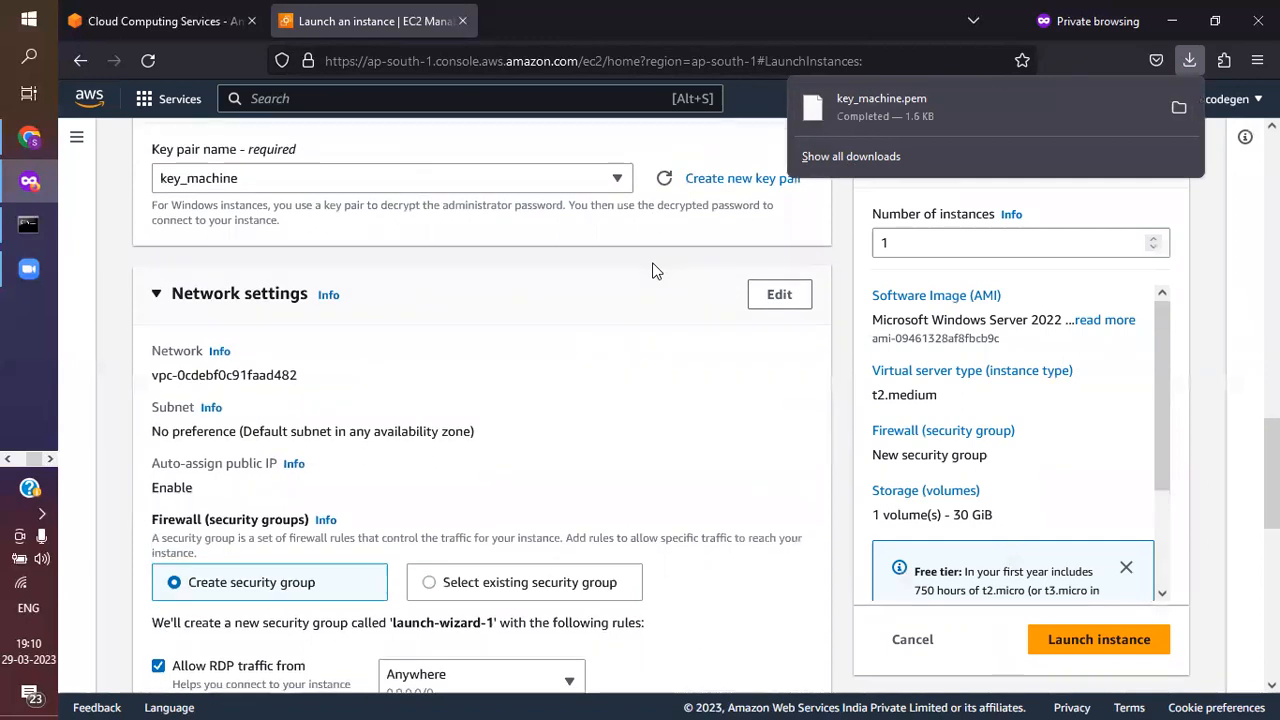
{"action": "scroll", "coordinate": [653, 271], "scroll_direction": "up", "scroll_amount": 2}
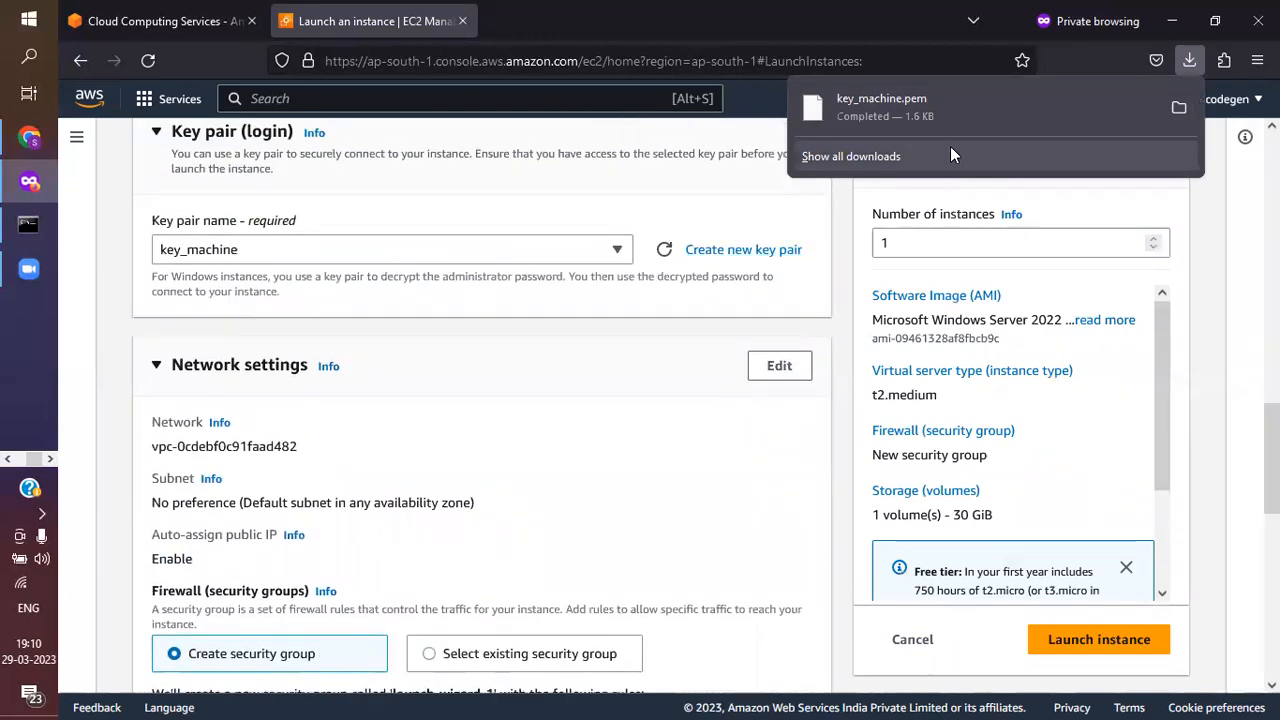
{"action": "scroll", "coordinate": [497, 352], "scroll_direction": "down", "scroll_amount": 1}
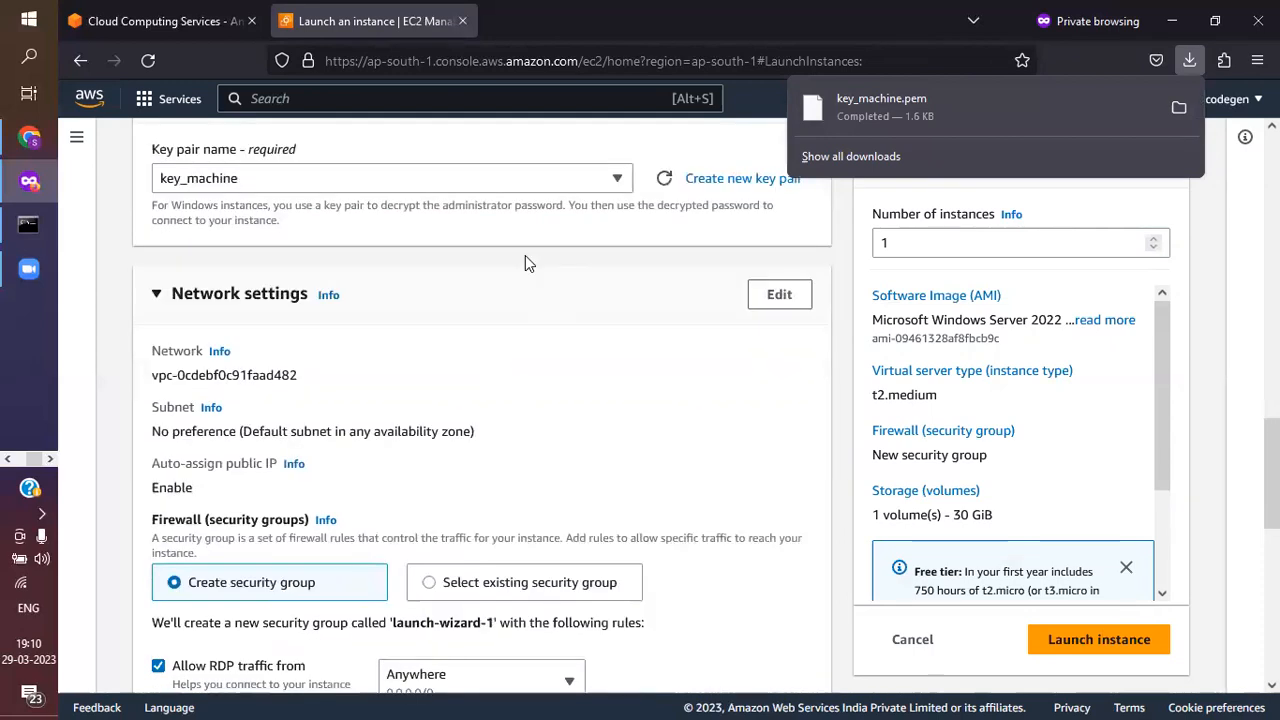
{"action": "scroll", "coordinate": [440, 360], "scroll_direction": "down", "scroll_amount": 1}
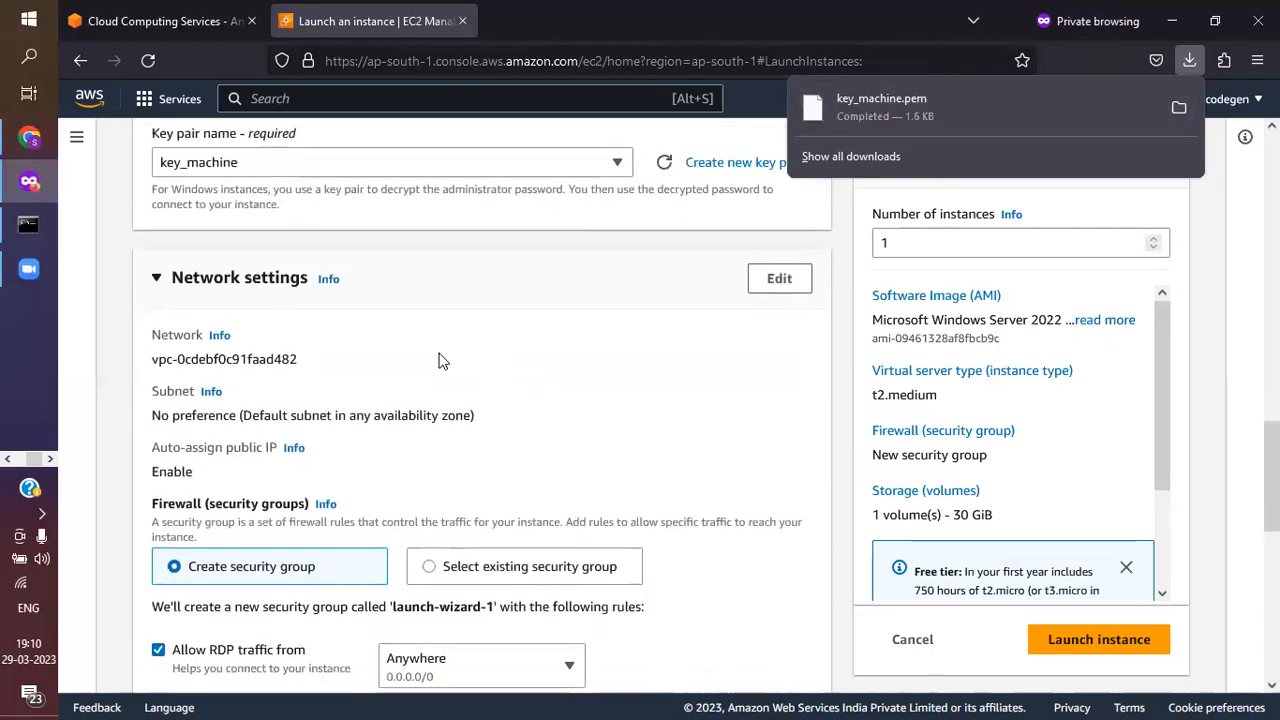
{"action": "scroll", "coordinate": [440, 360], "scroll_direction": "down", "scroll_amount": 3}
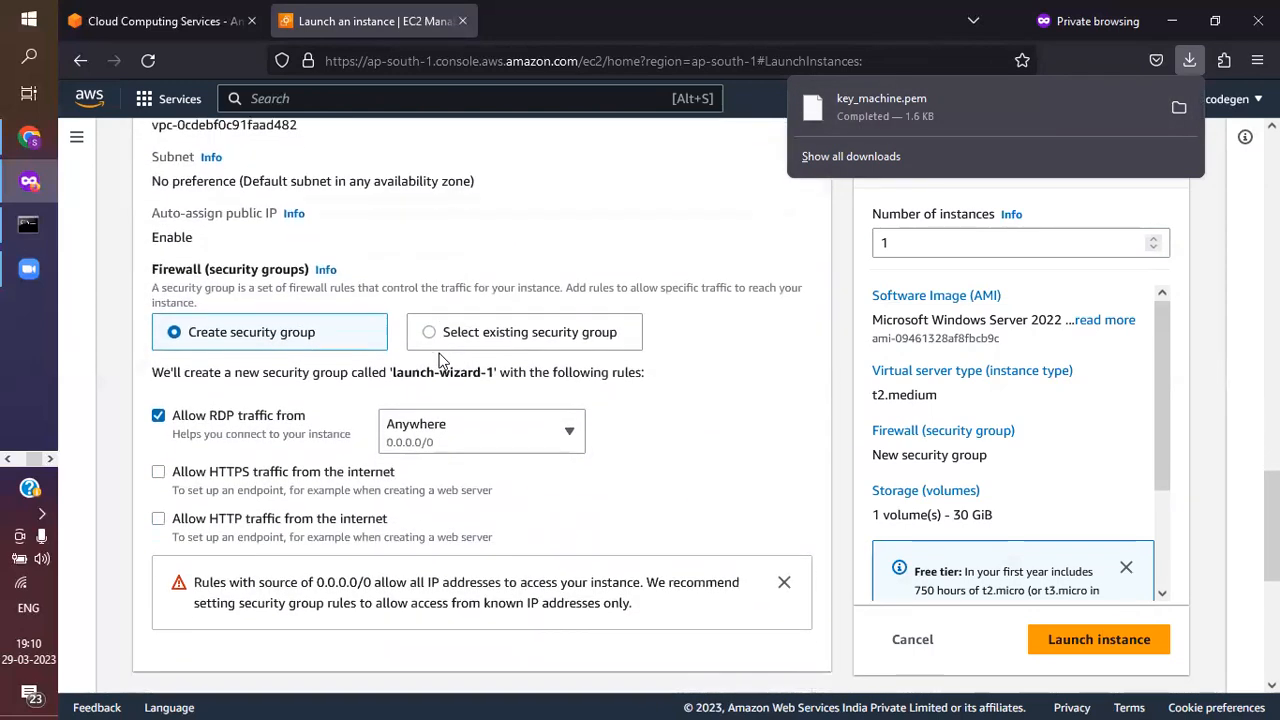
Allow HTTPS and HTTP traffic from the internet in the new security group's firewall rules
{"action": "left_click", "coordinate": [170, 476]}
{"action": "left_click", "coordinate": [158, 471]}
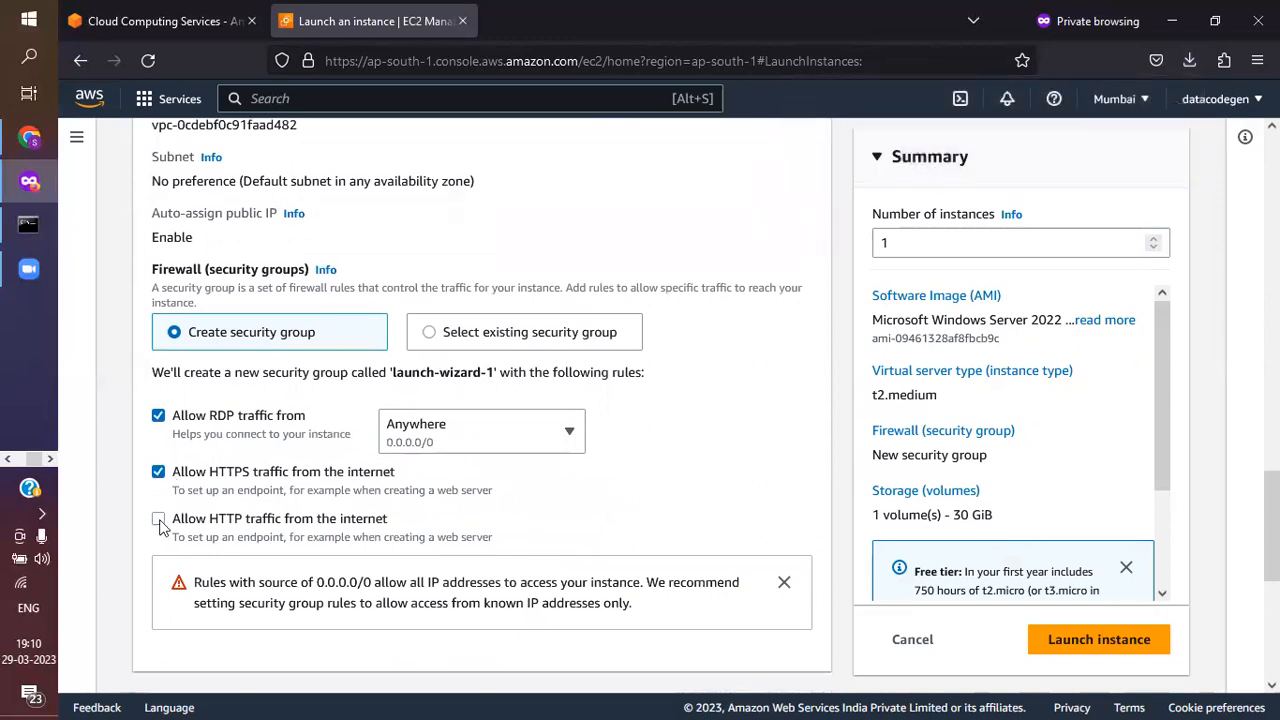
{"action": "left_click", "coordinate": [158, 520]}
{"action": "scroll", "coordinate": [372, 435], "scroll_direction": "up", "scroll_amount": 4}
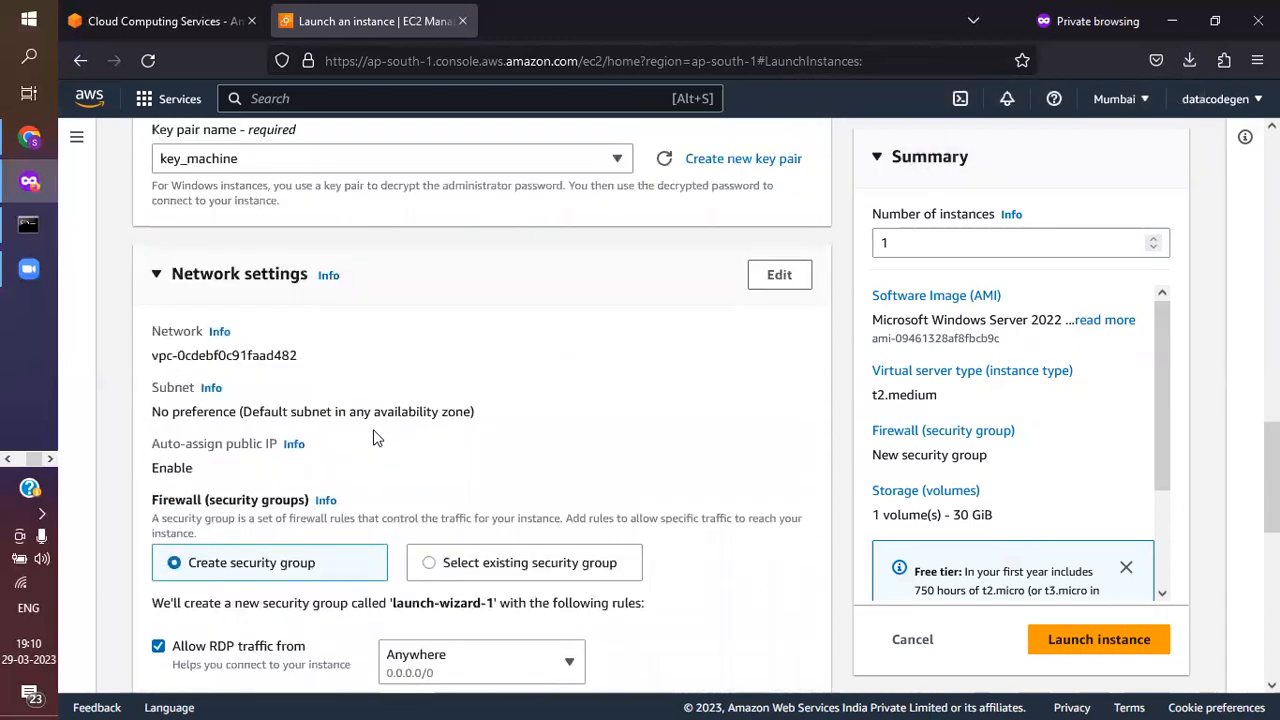
Examine the root volume's size and type and the free-tier storage allowance in the storage configuration
{"action": "scroll", "coordinate": [375, 437], "scroll_direction": "down", "scroll_amount": 3}
{"action": "scroll", "coordinate": [375, 437], "scroll_direction": "down", "scroll_amount": 6}
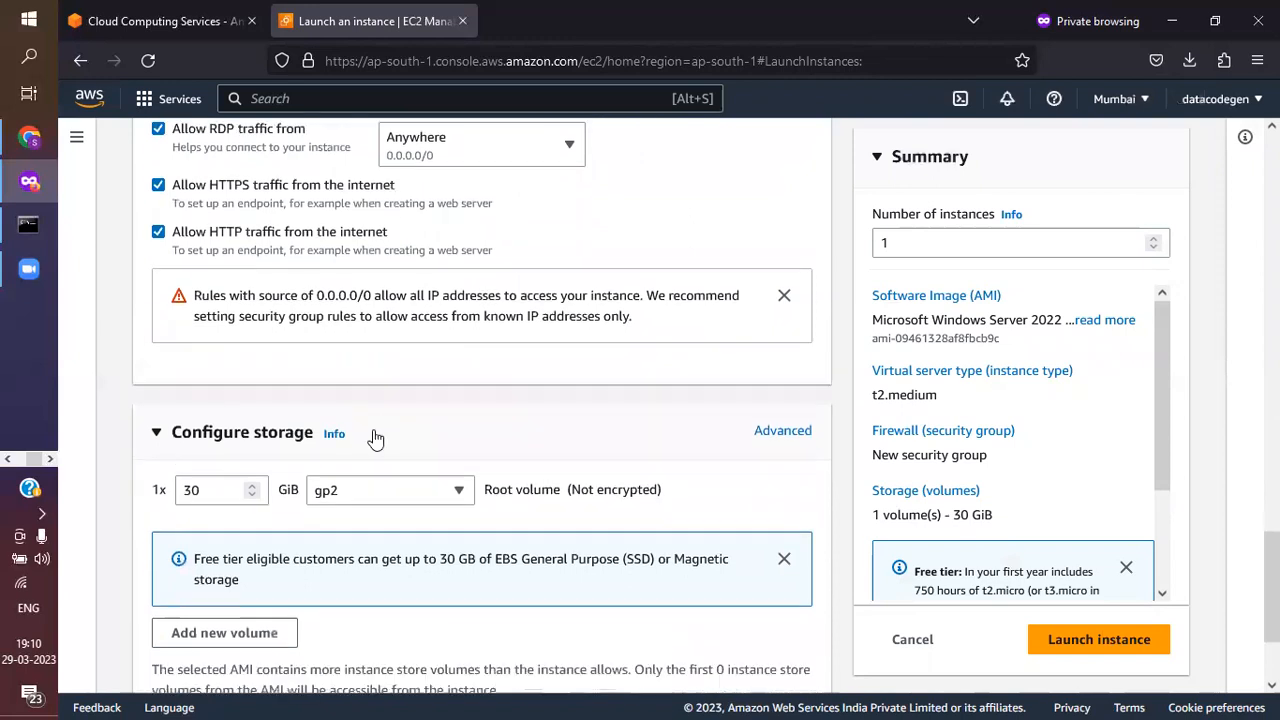
{"action": "scroll", "coordinate": [373, 437], "scroll_direction": "down", "scroll_amount": 2}
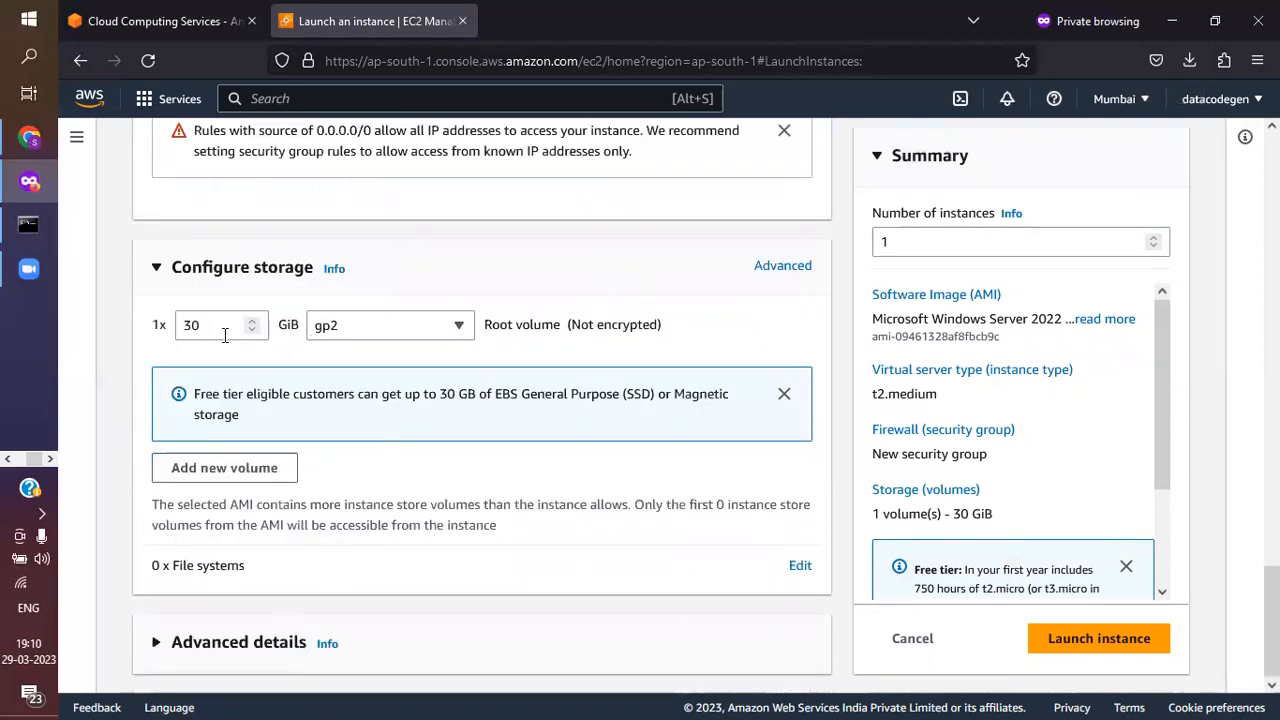
{"action": "left_click_drag", "start_coordinate": [208, 327], "coordinate": [170, 325]}
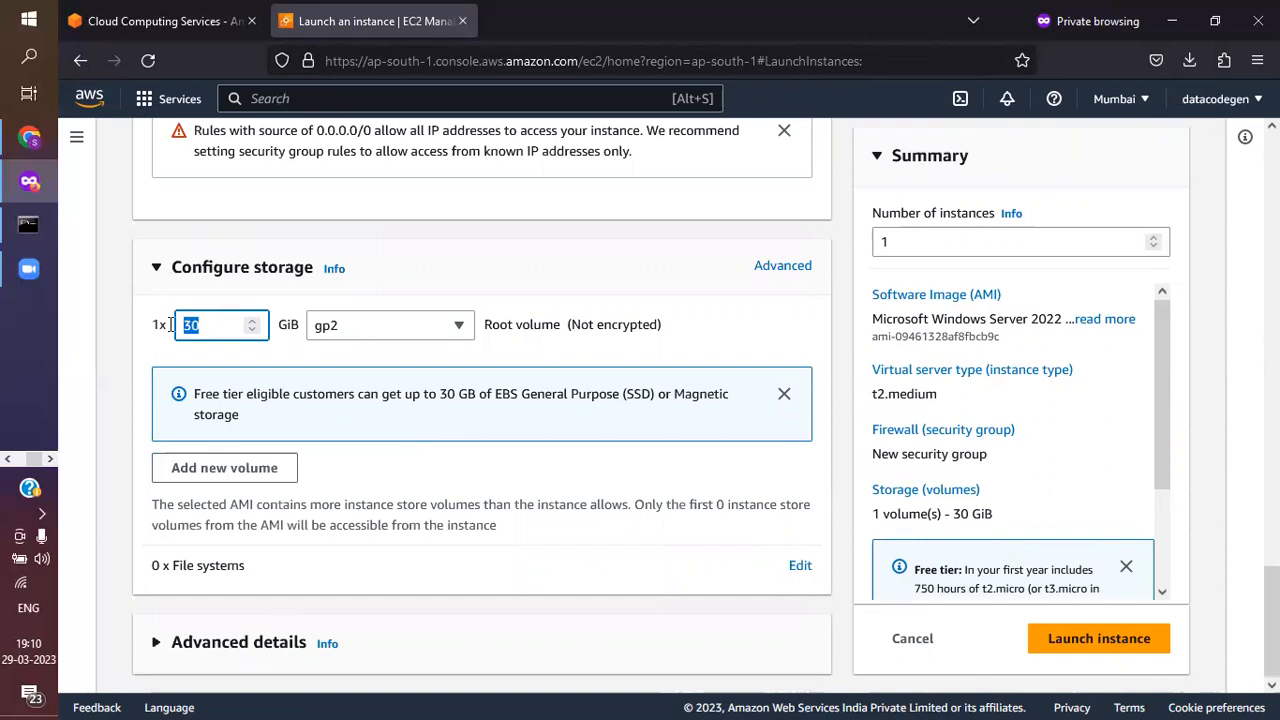
{"action": "left_click", "coordinate": [217, 330]}
{"action": "left_click_drag", "start_coordinate": [198, 325], "coordinate": [172, 323]}
{"action": "left_click", "coordinate": [265, 363]}
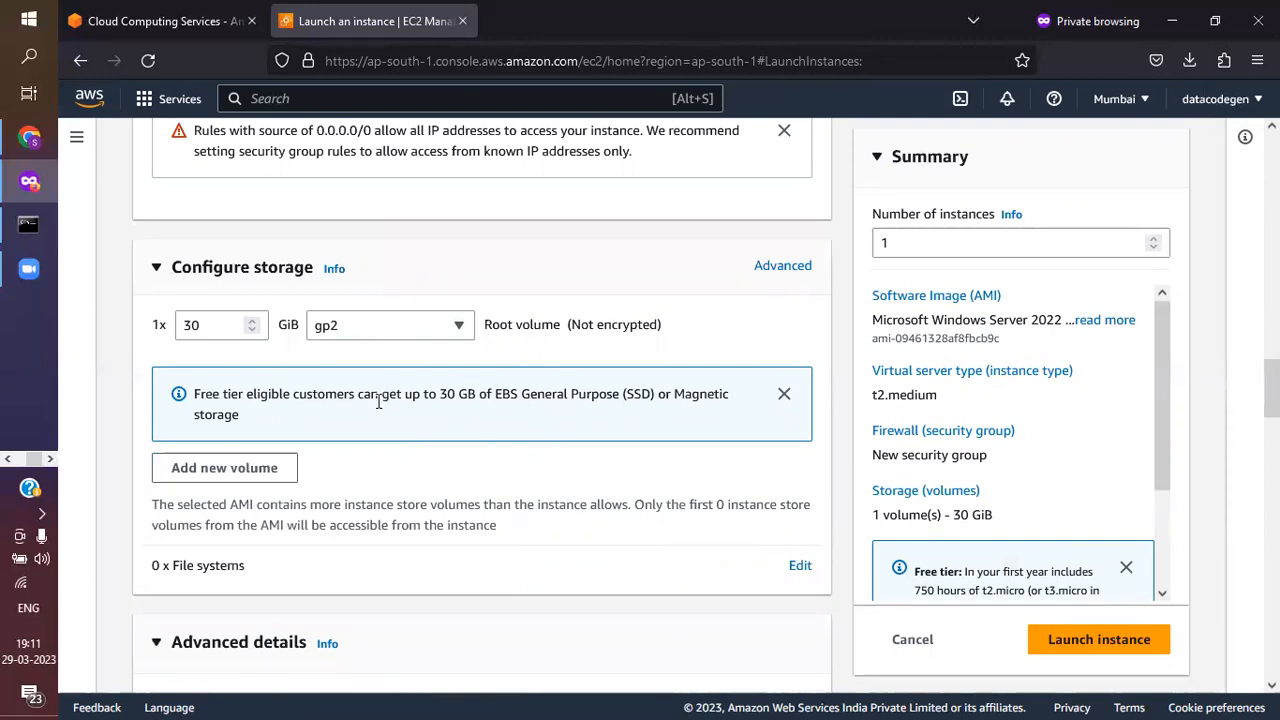
{"action": "scroll", "coordinate": [531, 430], "scroll_direction": "down", "scroll_amount": 2}
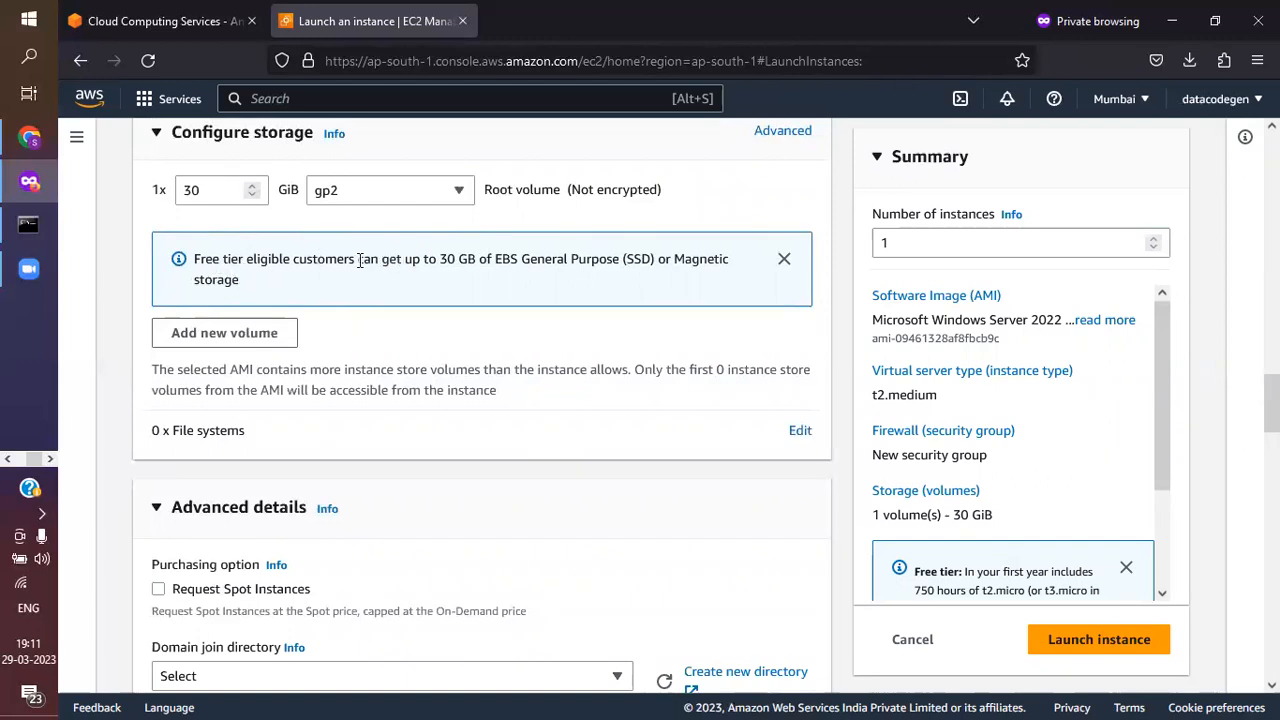
{"action": "left_click_drag", "start_coordinate": [445, 259], "coordinate": [473, 259]}
{"action": "left_click", "coordinate": [471, 259]}
Look through the advanced details without changing them and launch the instance
{"action": "scroll", "coordinate": [455, 358], "scroll_direction": "down", "scroll_amount": 3}
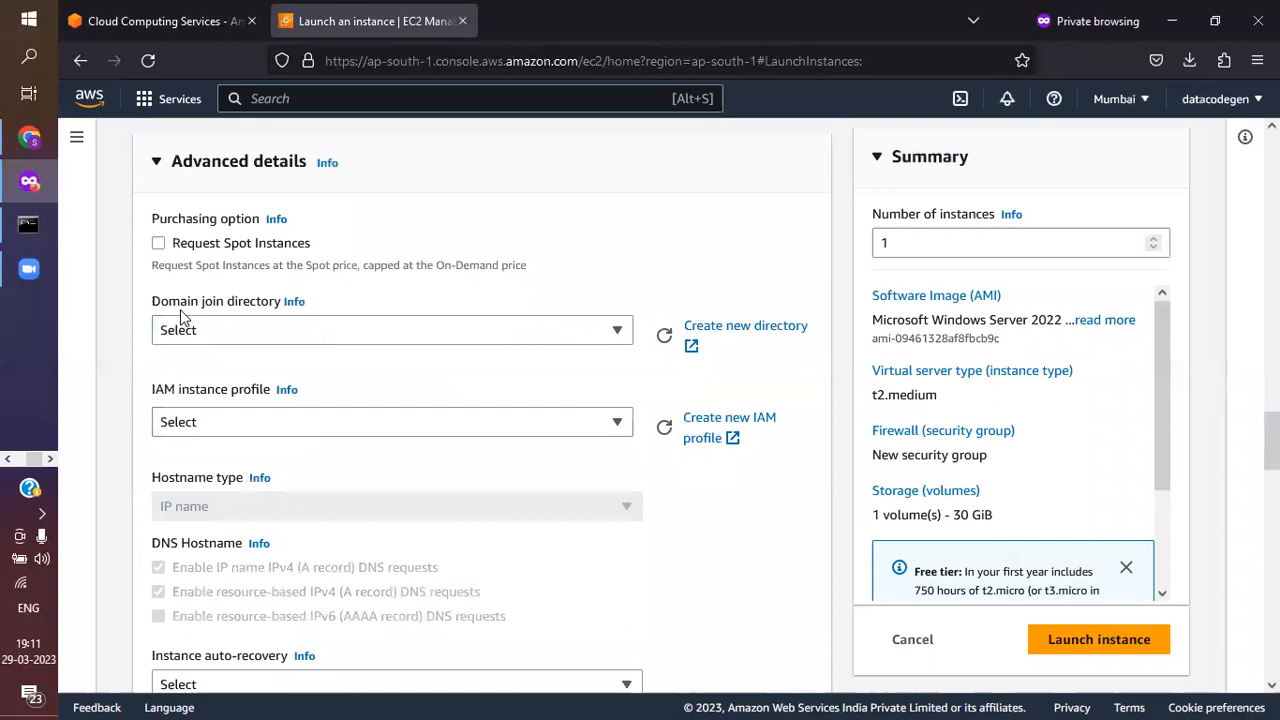
{"action": "scroll", "coordinate": [393, 368], "scroll_direction": "down", "scroll_amount": 3}
{"action": "scroll", "coordinate": [392, 366], "scroll_direction": "down", "scroll_amount": 10}
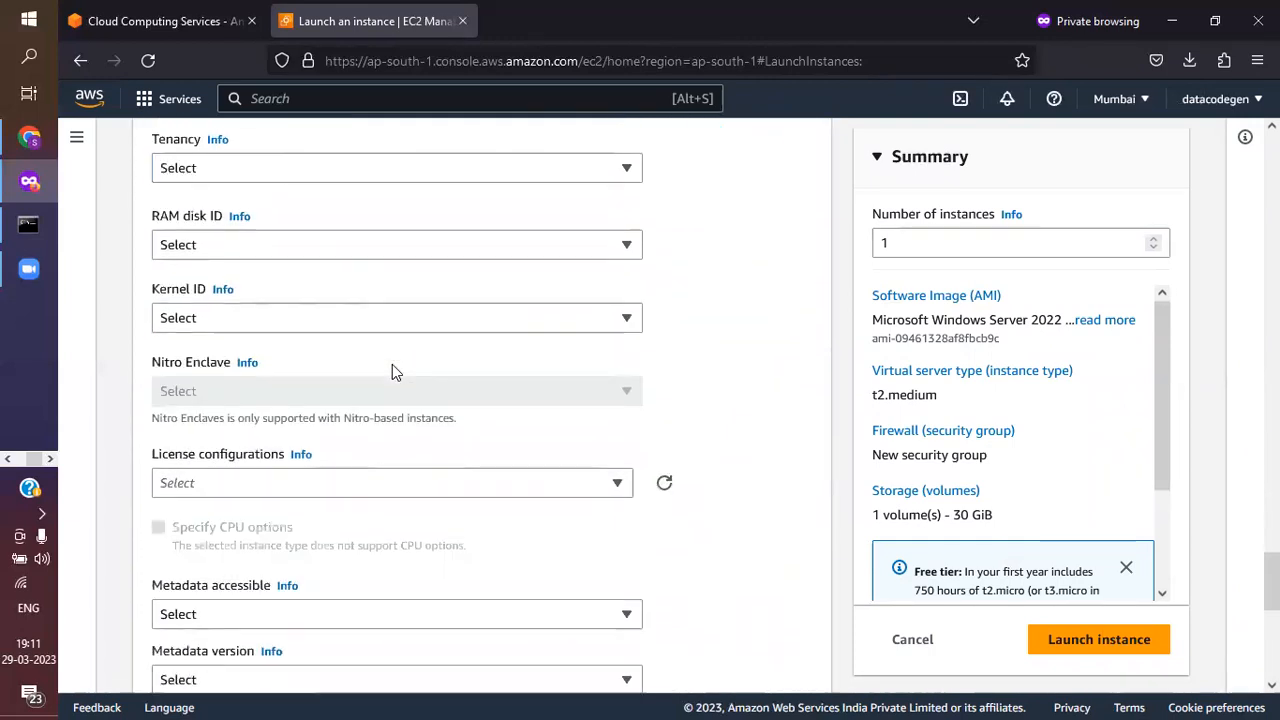
{"action": "scroll", "coordinate": [392, 366], "scroll_direction": "down", "scroll_amount": 6}
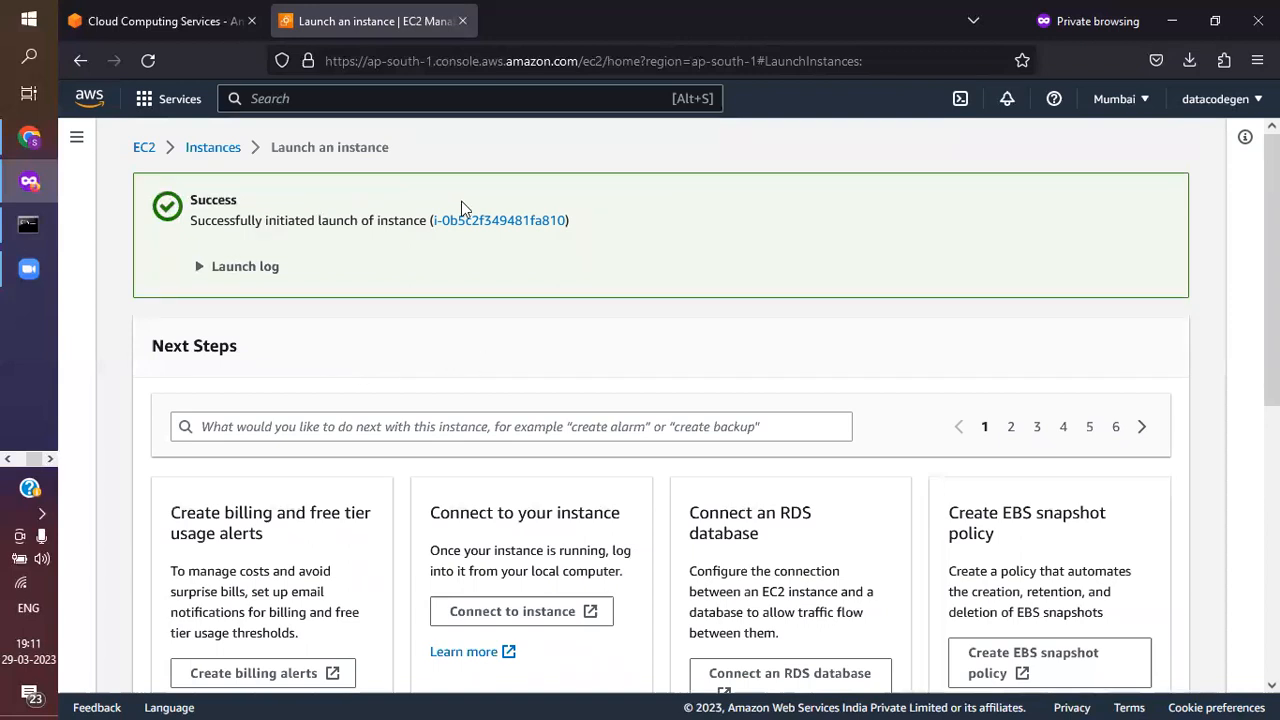
Open the instances list and refresh it to check the state of the projectWindow instance
{"action": "left_click", "coordinate": [228, 152]}
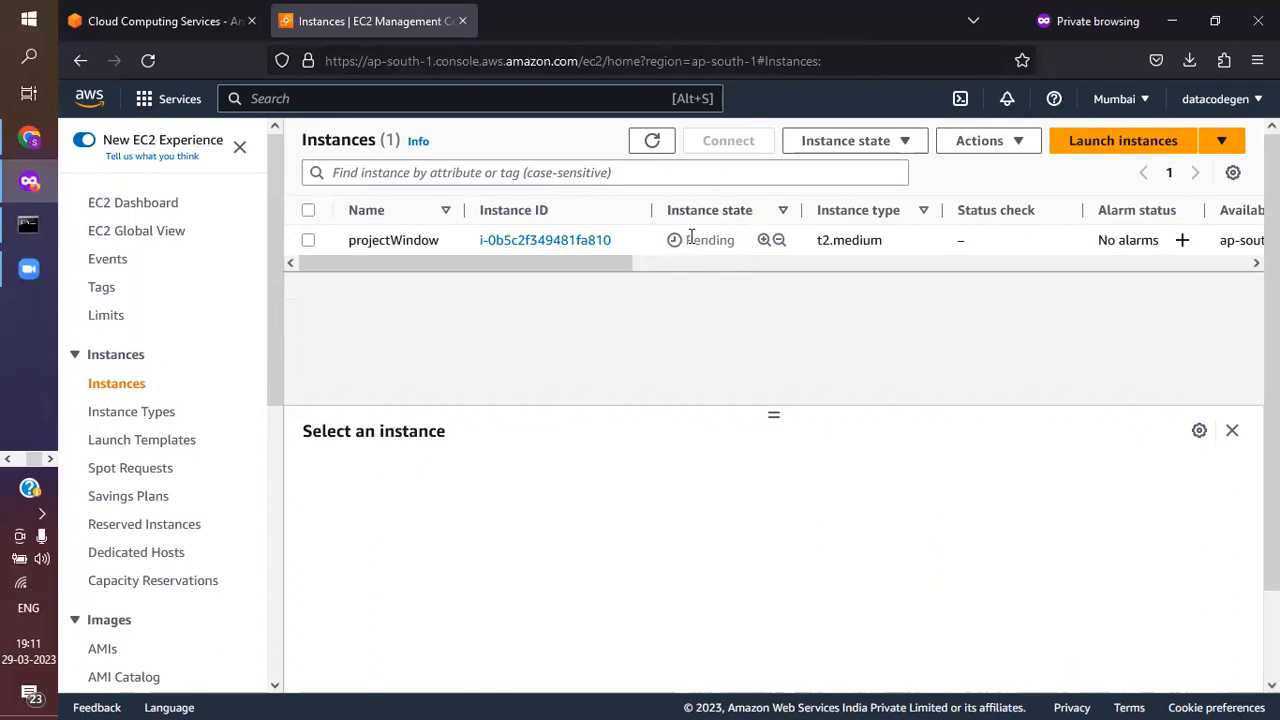
{"action": "left_click_drag", "start_coordinate": [686, 241], "coordinate": [727, 250]}
{"action": "mouse_move", "coordinate": [626, 264]}
{"action": "left_mouse_down"}
{"action": "mouse_move", "coordinate": [694, 263]}
{"action": "mouse_move", "coordinate": [608, 263]}
{"action": "left_mouse_up"}
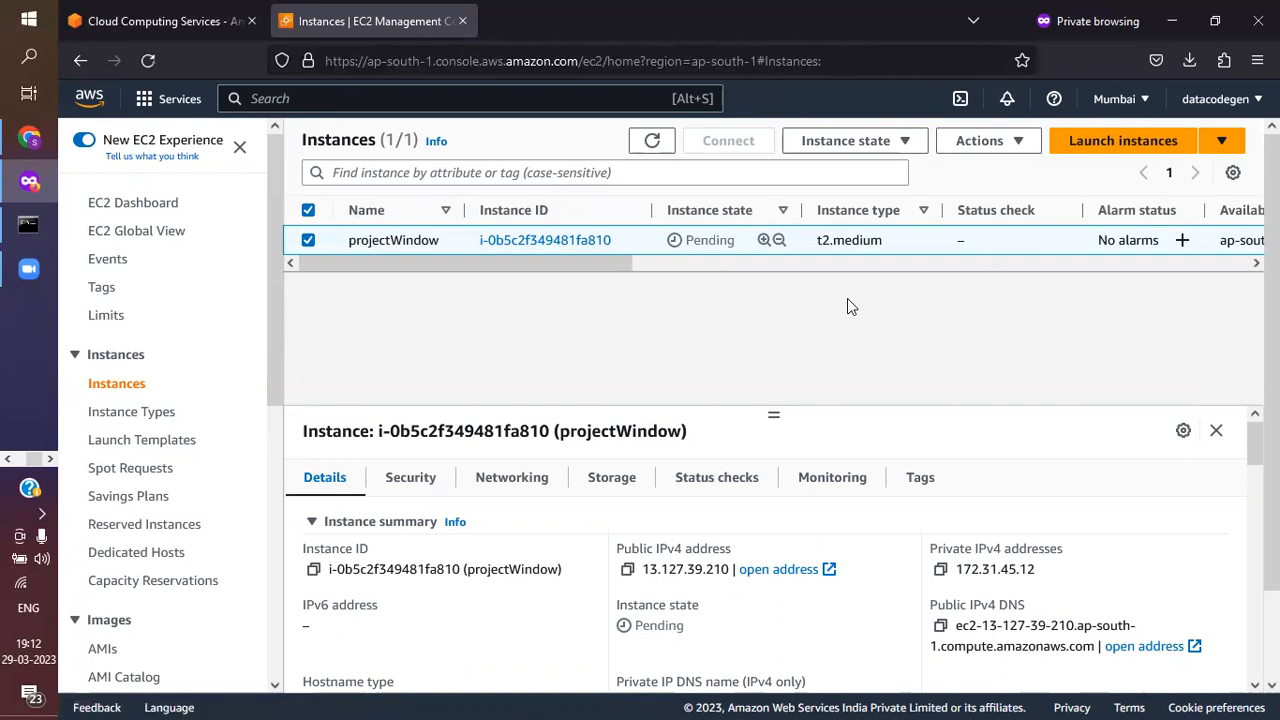
{"action": "left_click", "coordinate": [651, 144]}
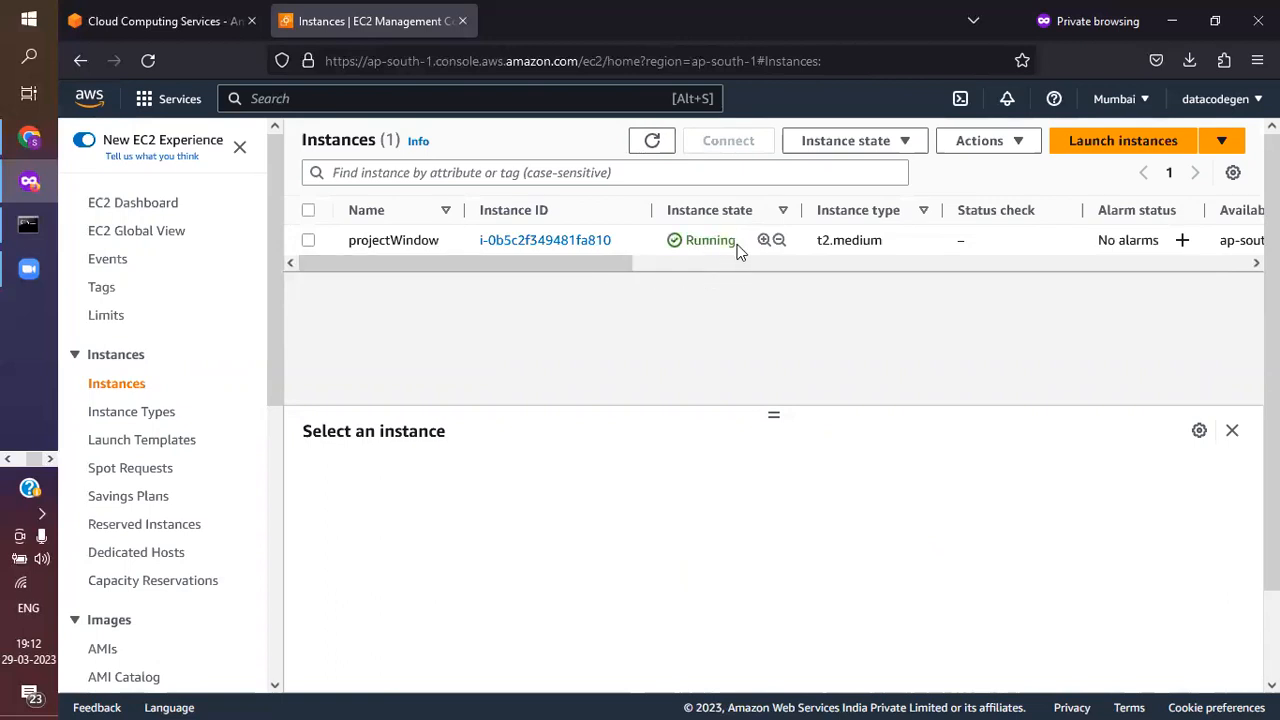
{"action": "left_click_drag", "start_coordinate": [738, 245], "coordinate": [684, 245]}
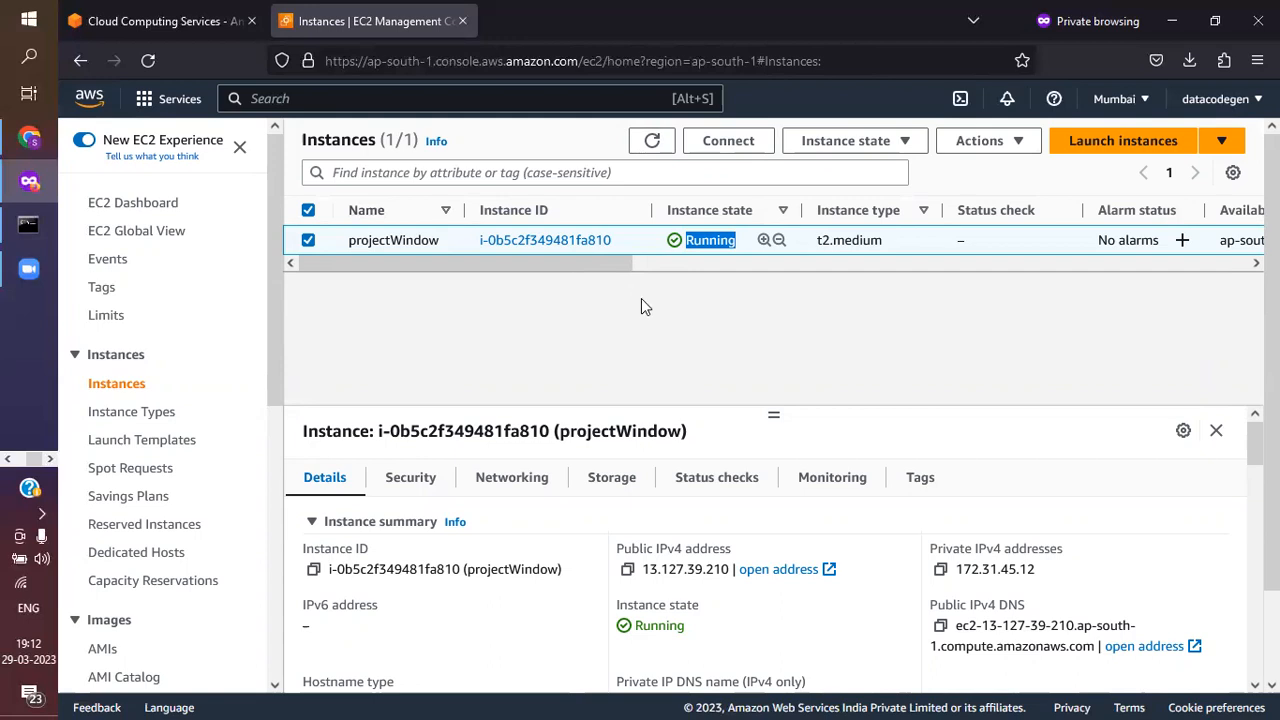
Open the projectWindow instance's summary and examine its instance ID, IPv4 addresses, public DNS and platform details
{"action": "left_click", "coordinate": [576, 250]}
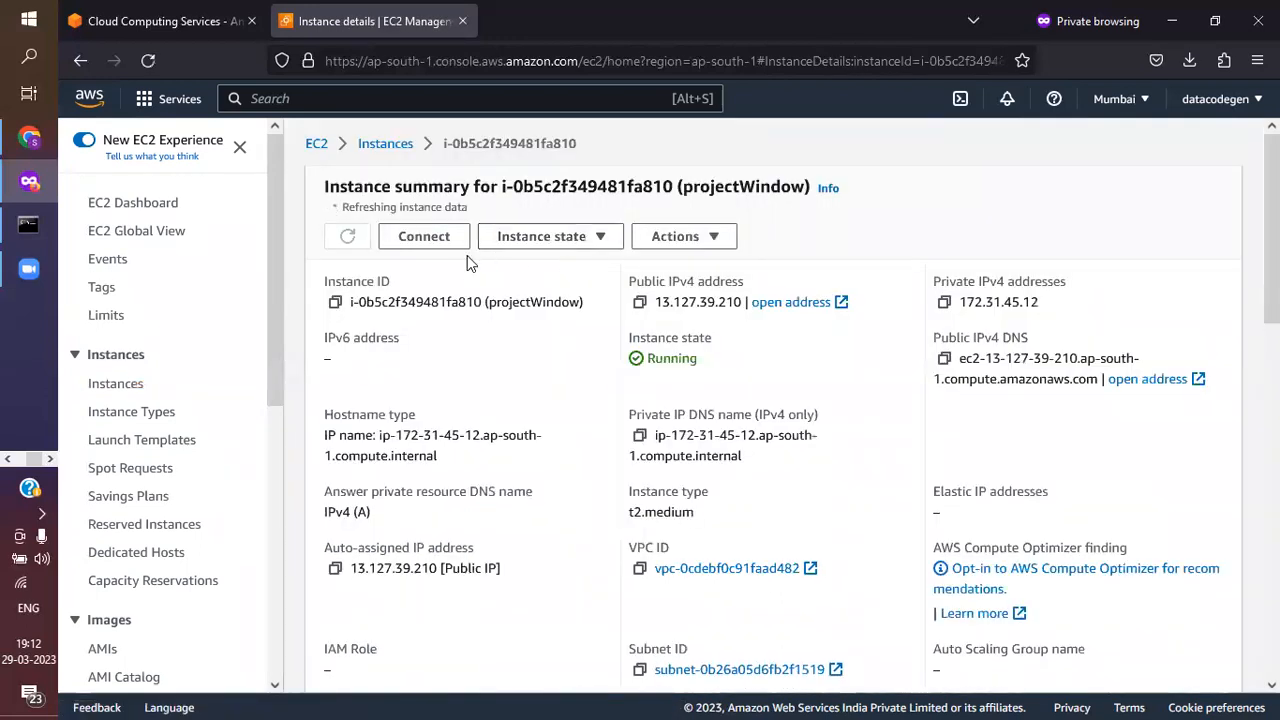
{"action": "scroll", "coordinate": [533, 350], "scroll_direction": "down", "scroll_amount": 1}
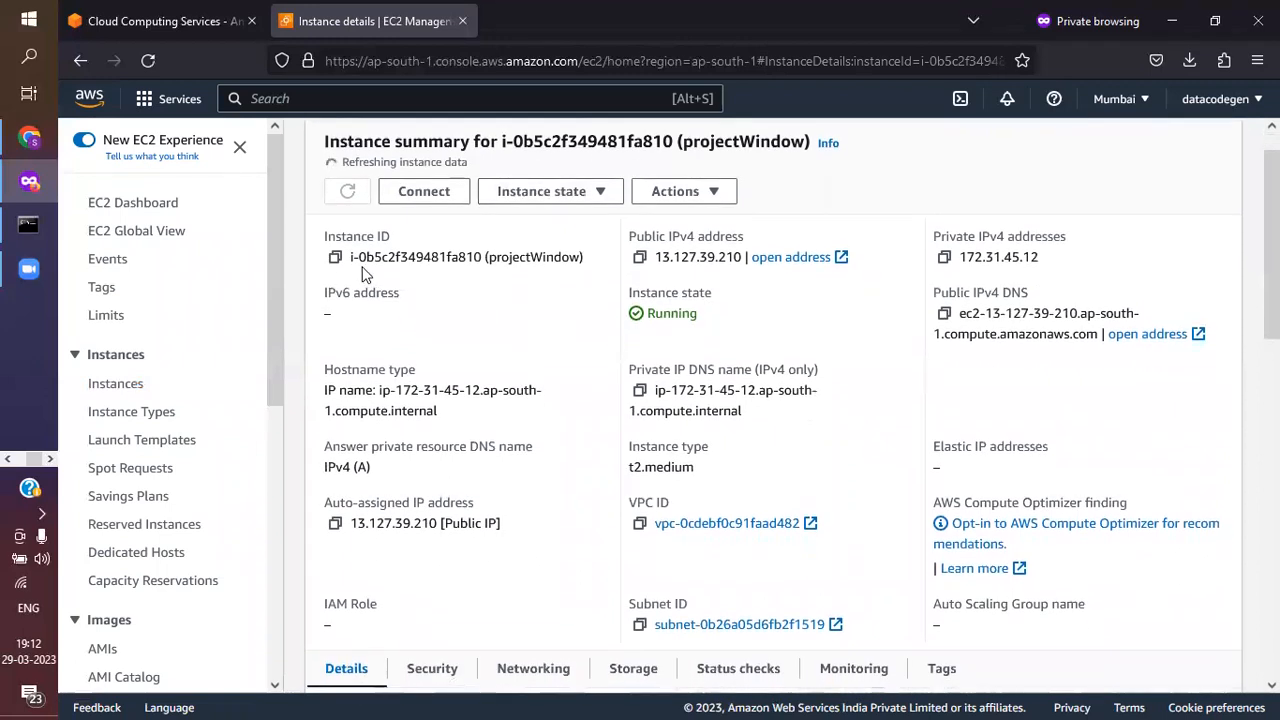
{"action": "left_click_drag", "start_coordinate": [494, 256], "coordinate": [348, 252]}
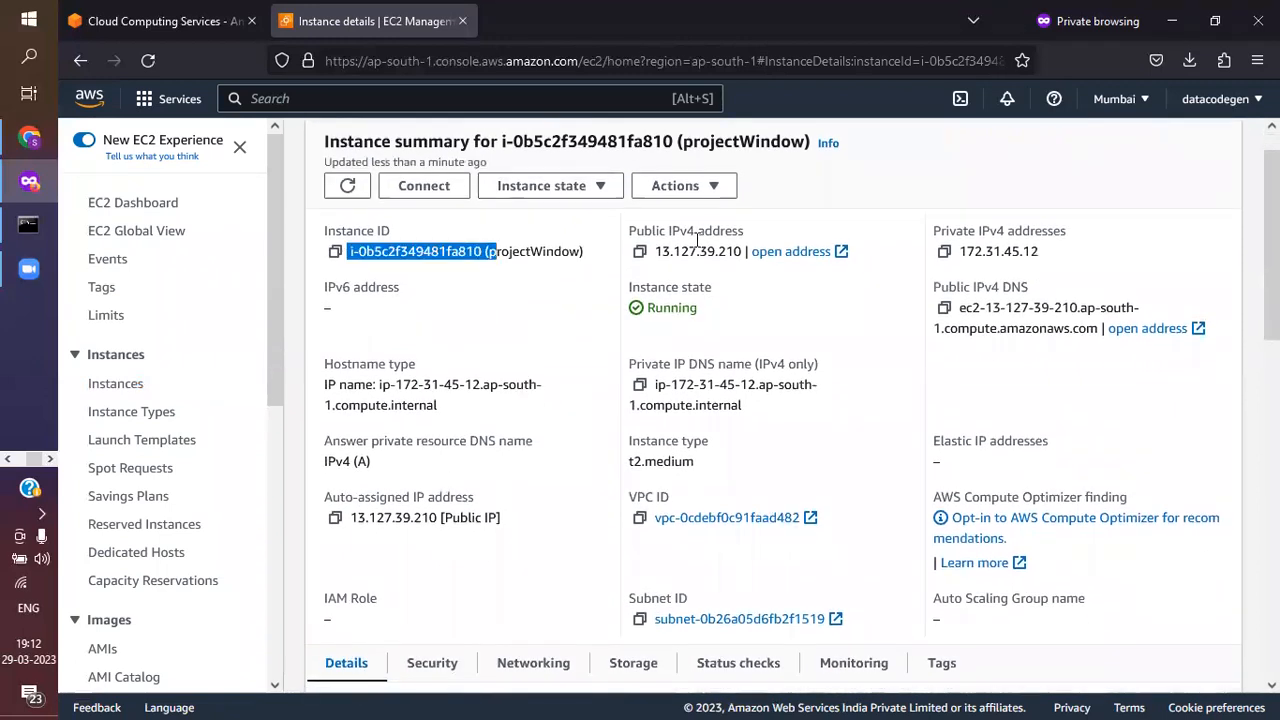
{"action": "left_click_drag", "start_coordinate": [656, 251], "coordinate": [745, 252]}
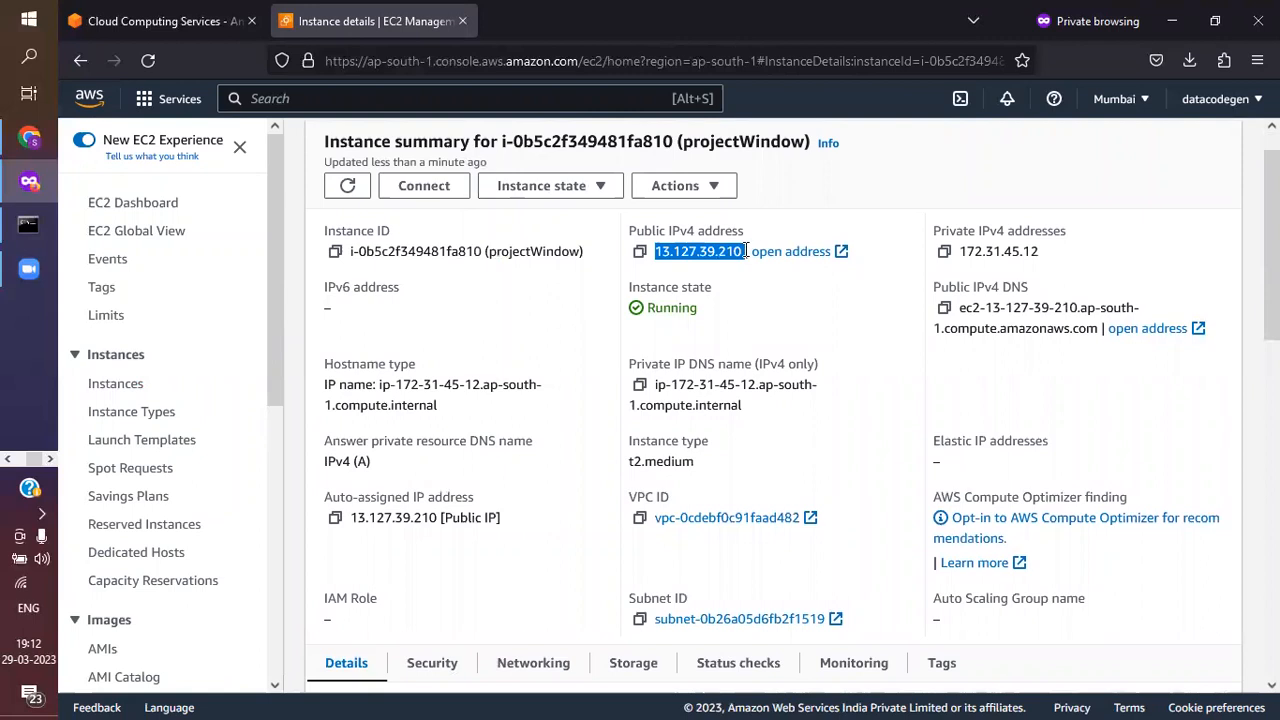
{"action": "left_click", "coordinate": [947, 253]}
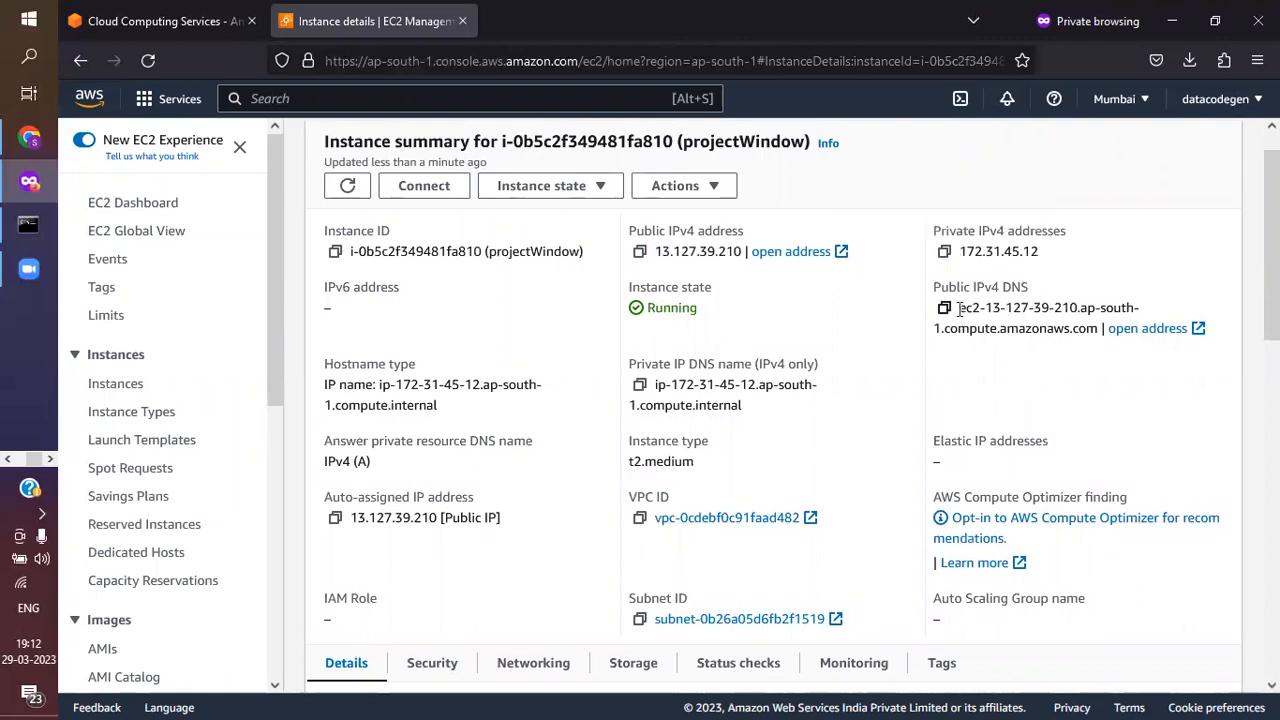
{"action": "left_click_drag", "start_coordinate": [958, 308], "coordinate": [1104, 330]}
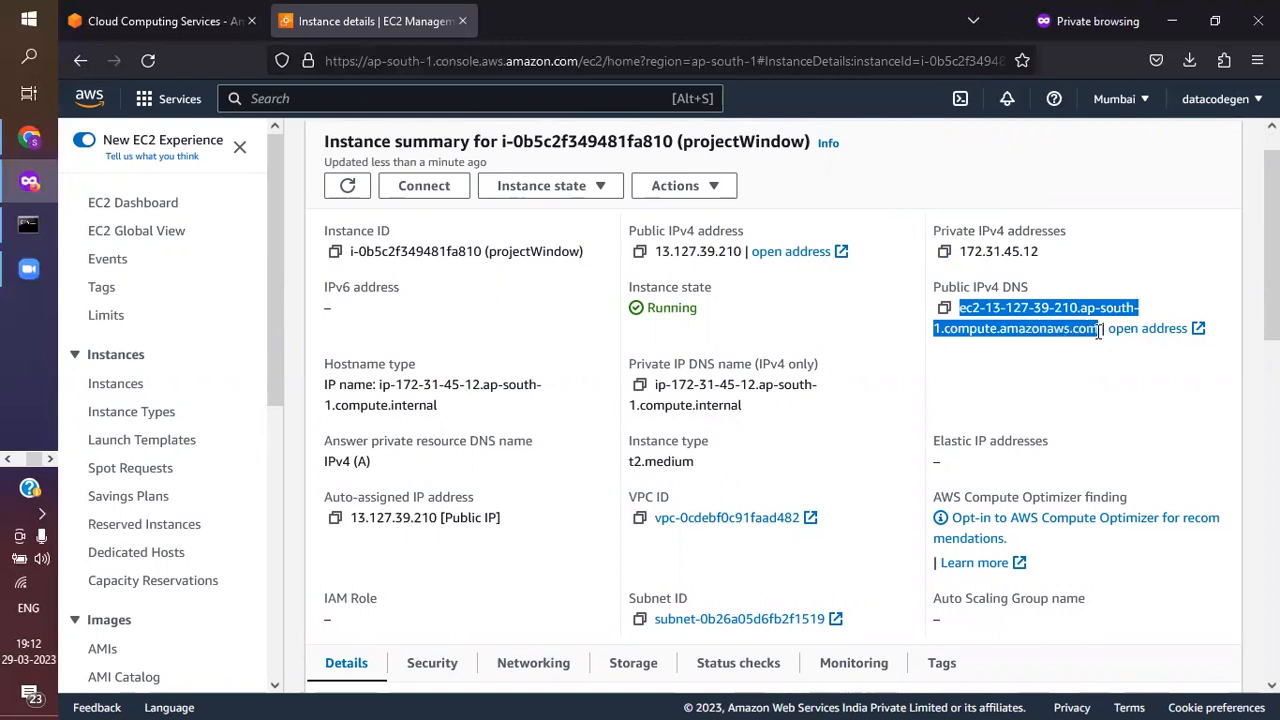
{"action": "left_click", "coordinate": [908, 401]}
{"action": "scroll", "coordinate": [908, 401], "scroll_direction": "down", "scroll_amount": 5}
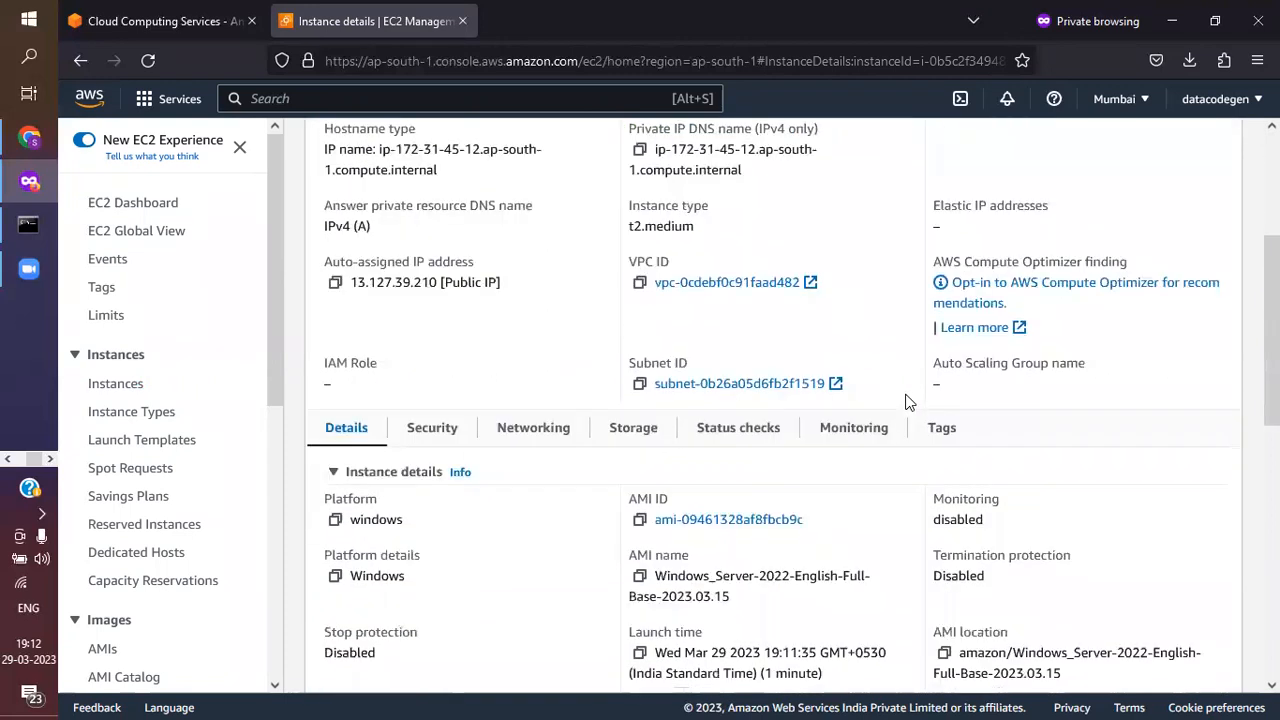
{"action": "scroll", "coordinate": [908, 401], "scroll_direction": "down", "scroll_amount": 1}
{"action": "scroll", "coordinate": [908, 401], "scroll_direction": "up", "scroll_amount": 6}
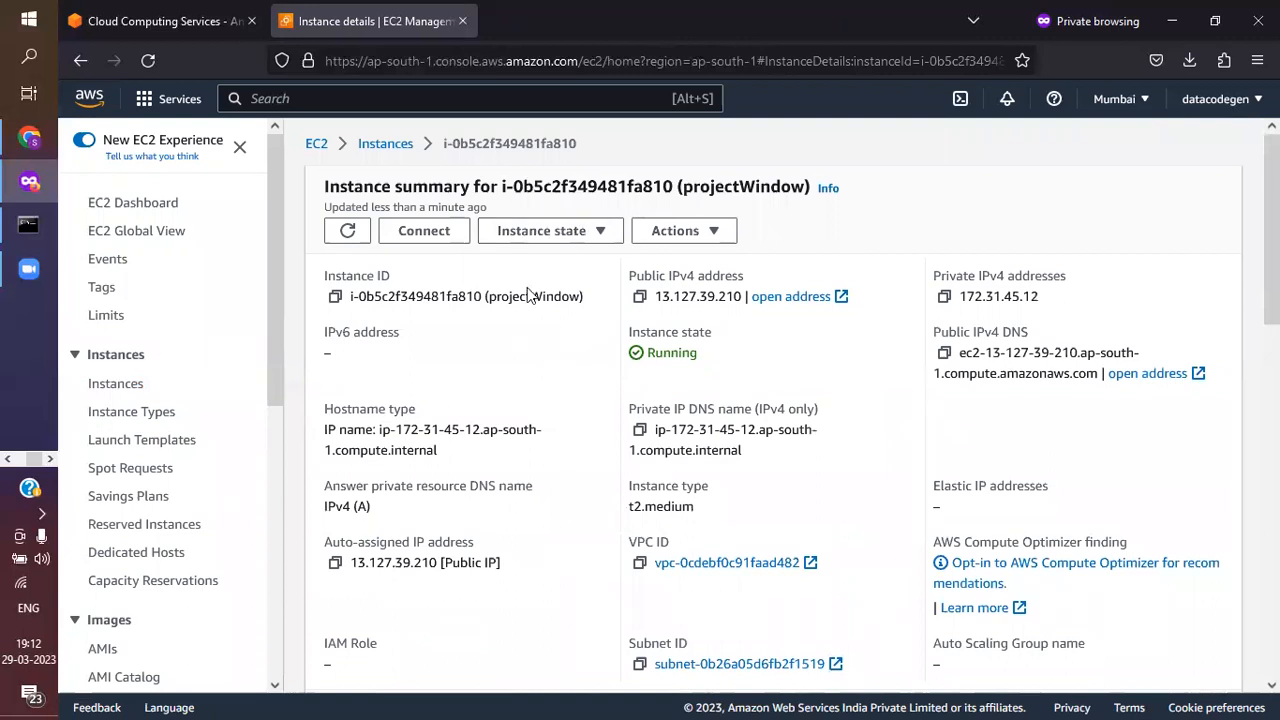
Open the connection options for projectWindow and show the RDP client connection details
{"action": "left_click", "coordinate": [410, 238]}
{"action": "scroll", "coordinate": [495, 257], "scroll_direction": "down", "scroll_amount": 2}
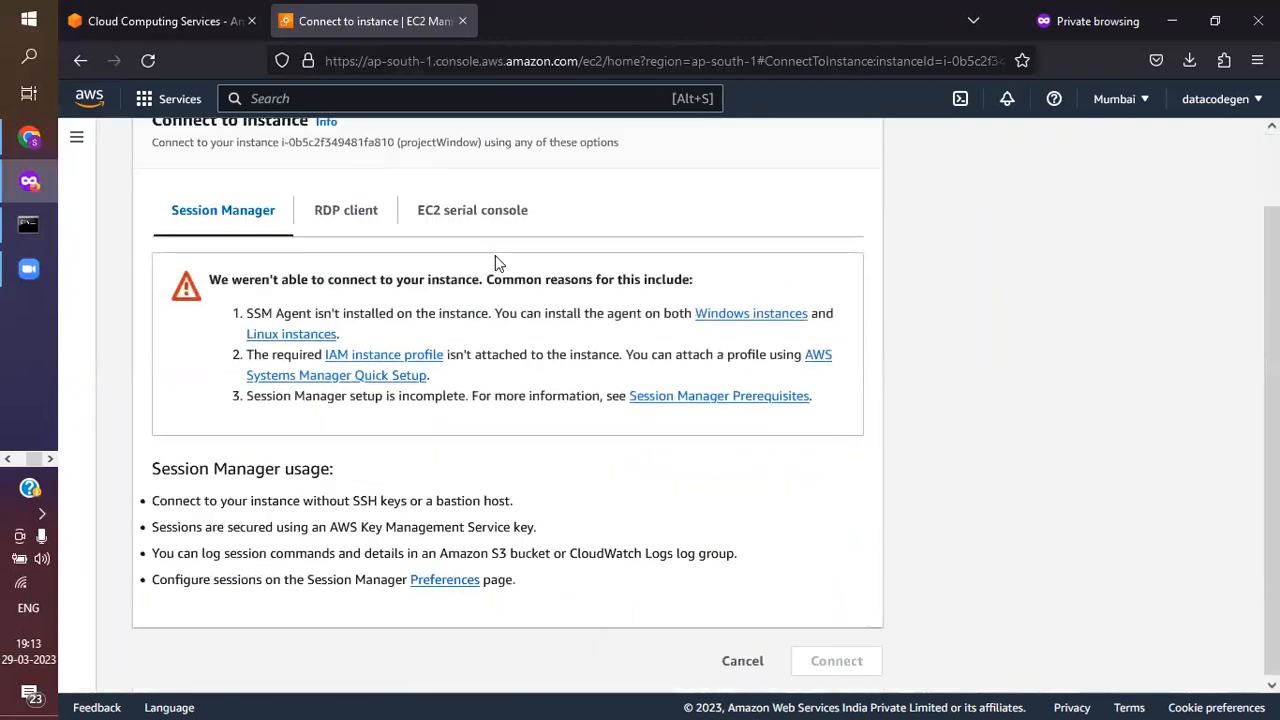
{"action": "left_click", "coordinate": [326, 222]}
{"action": "scroll", "coordinate": [463, 314], "scroll_direction": "down", "scroll_amount": 2}
{"action": "scroll", "coordinate": [463, 314], "scroll_direction": "up", "scroll_amount": 2}
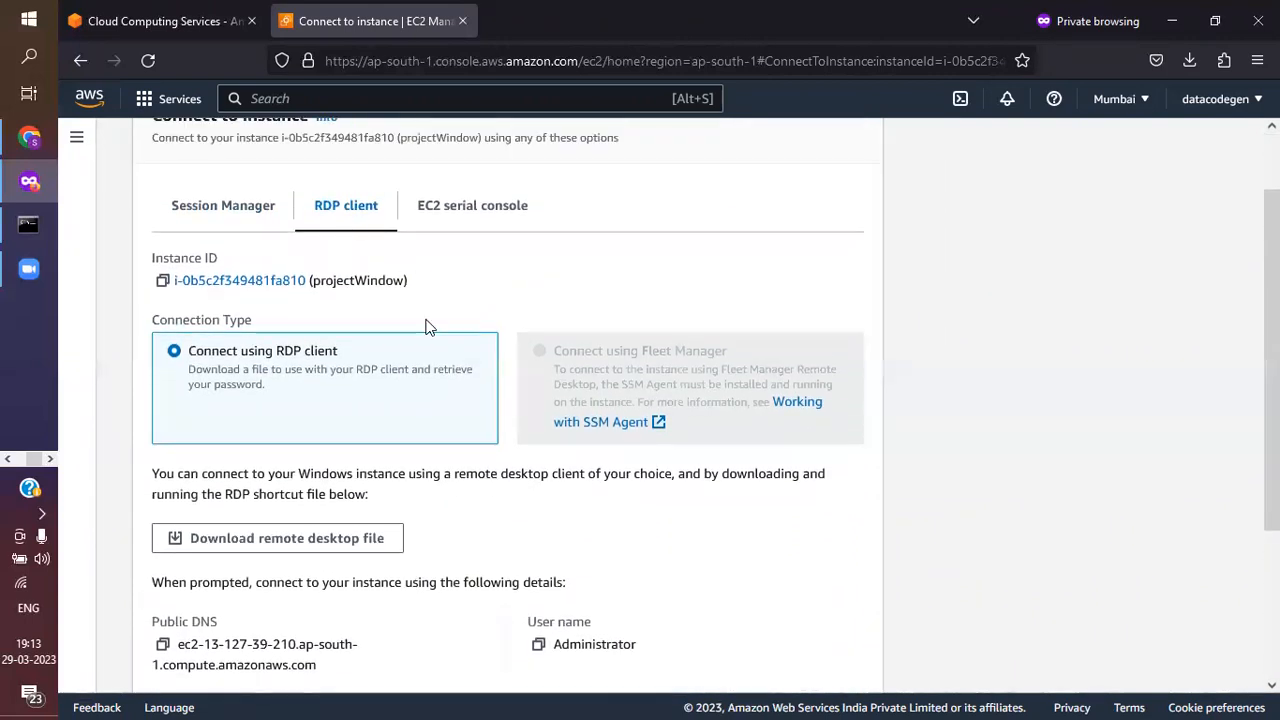
{"action": "scroll", "coordinate": [426, 323], "scroll_direction": "down", "scroll_amount": 5}
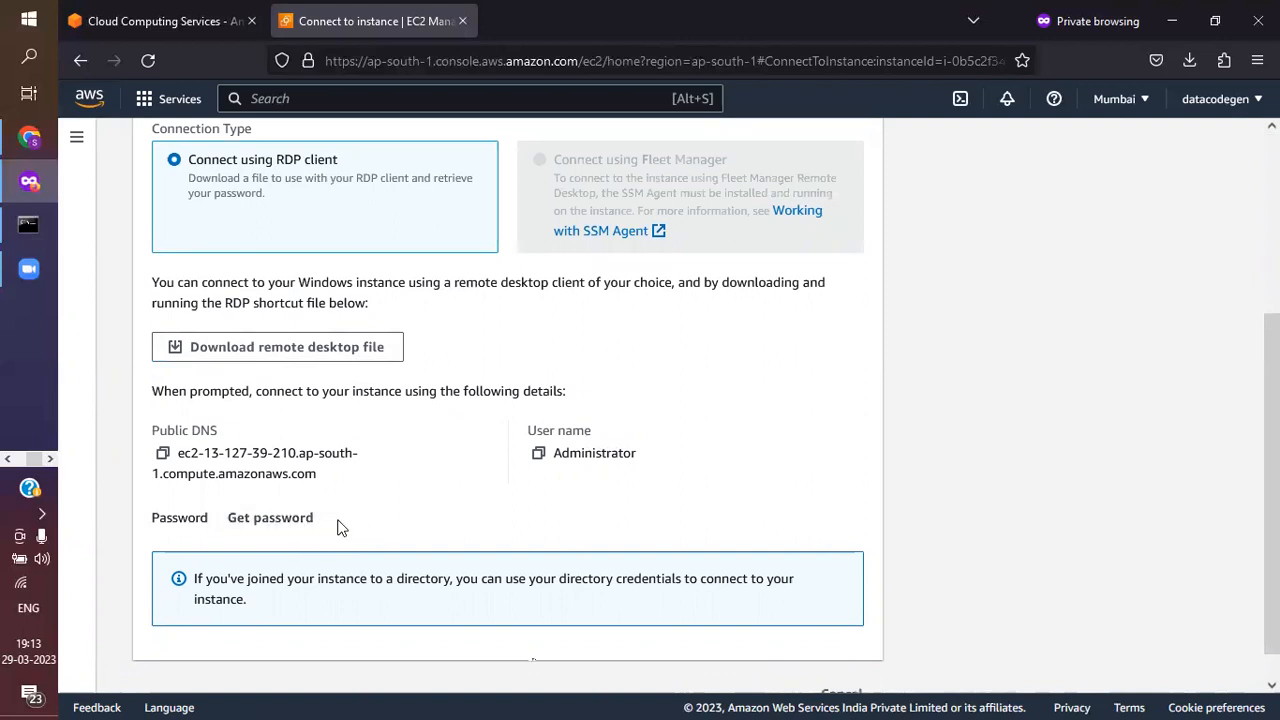
{"action": "scroll", "coordinate": [340, 527], "scroll_direction": "down", "scroll_amount": 1}
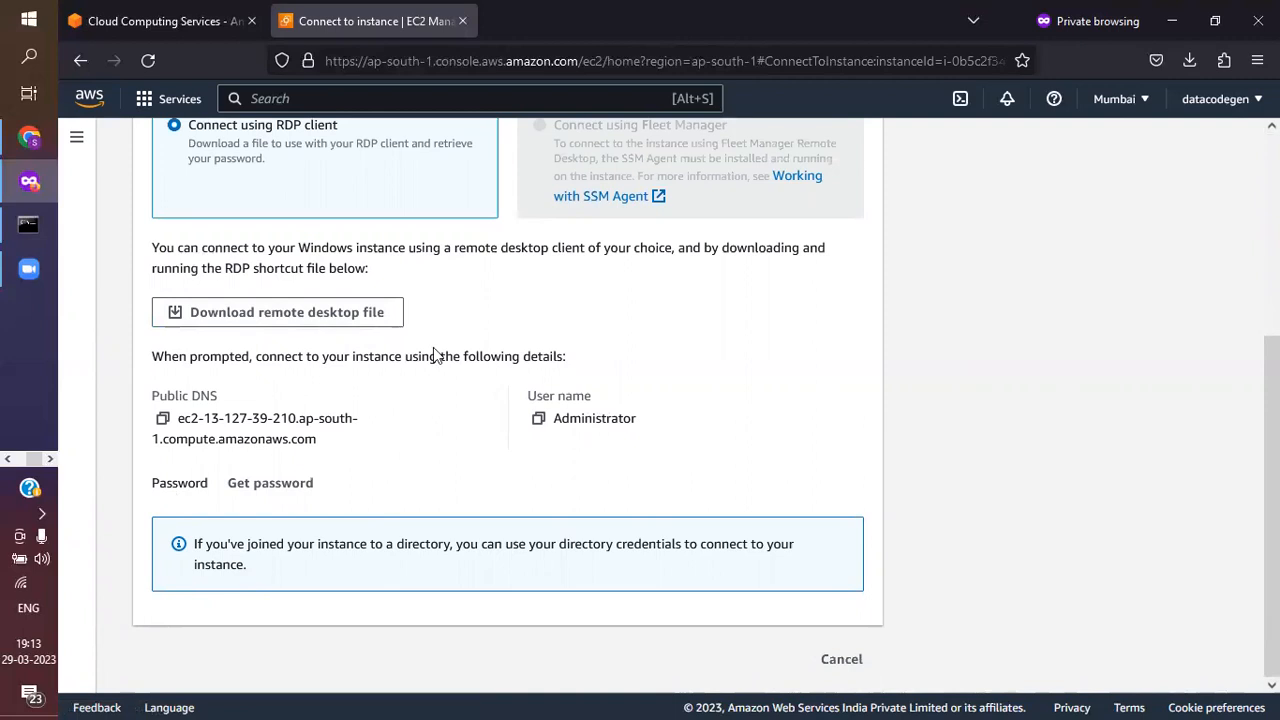
{"action": "left_click", "coordinate": [28, 50]}
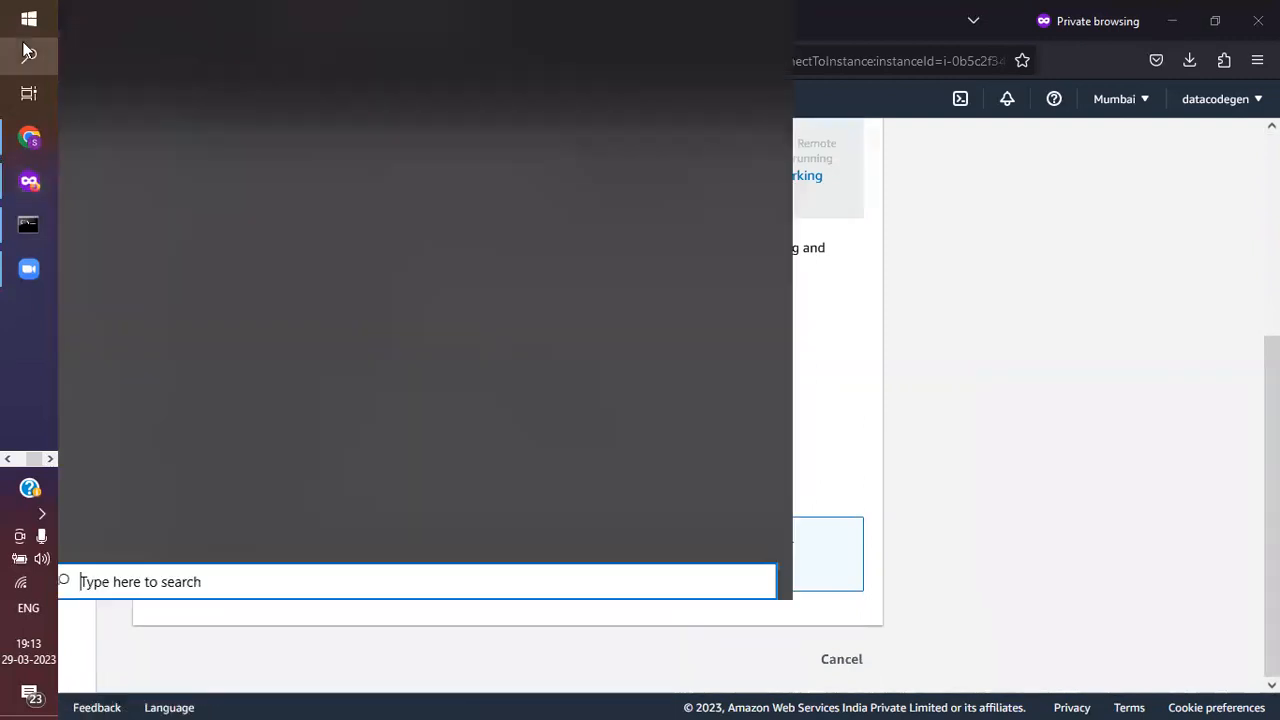
{"action": "left_click", "coordinate": [949, 357]}
{"action": "scroll", "coordinate": [592, 308], "scroll_direction": "up", "scroll_amount": 5}
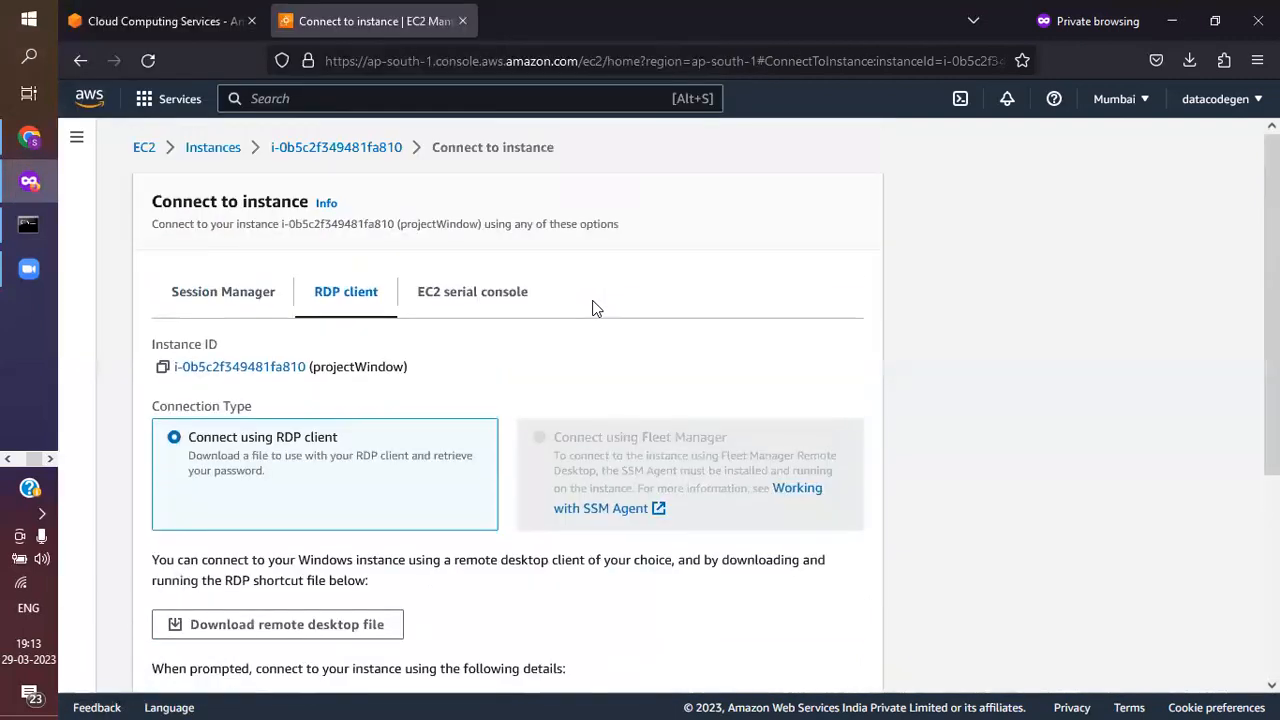
{"action": "left_click", "coordinate": [43, 67]}
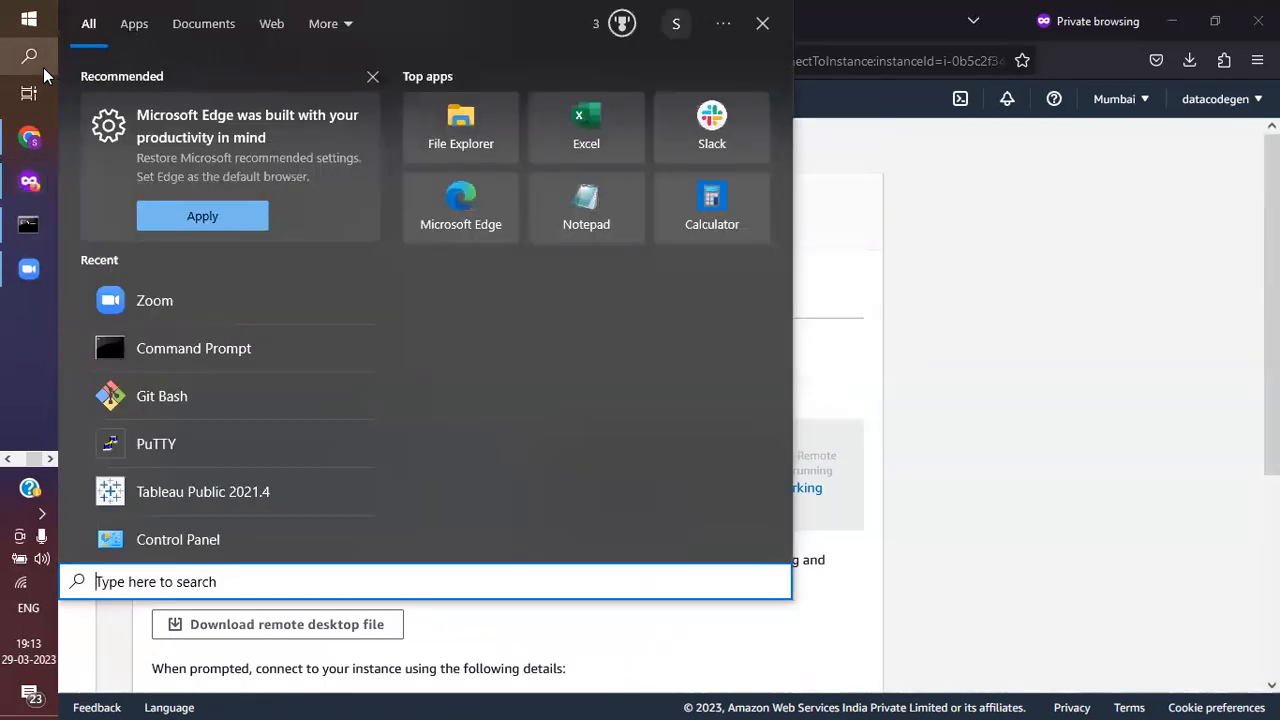
{"action": "left_click", "coordinate": [43, 67]}
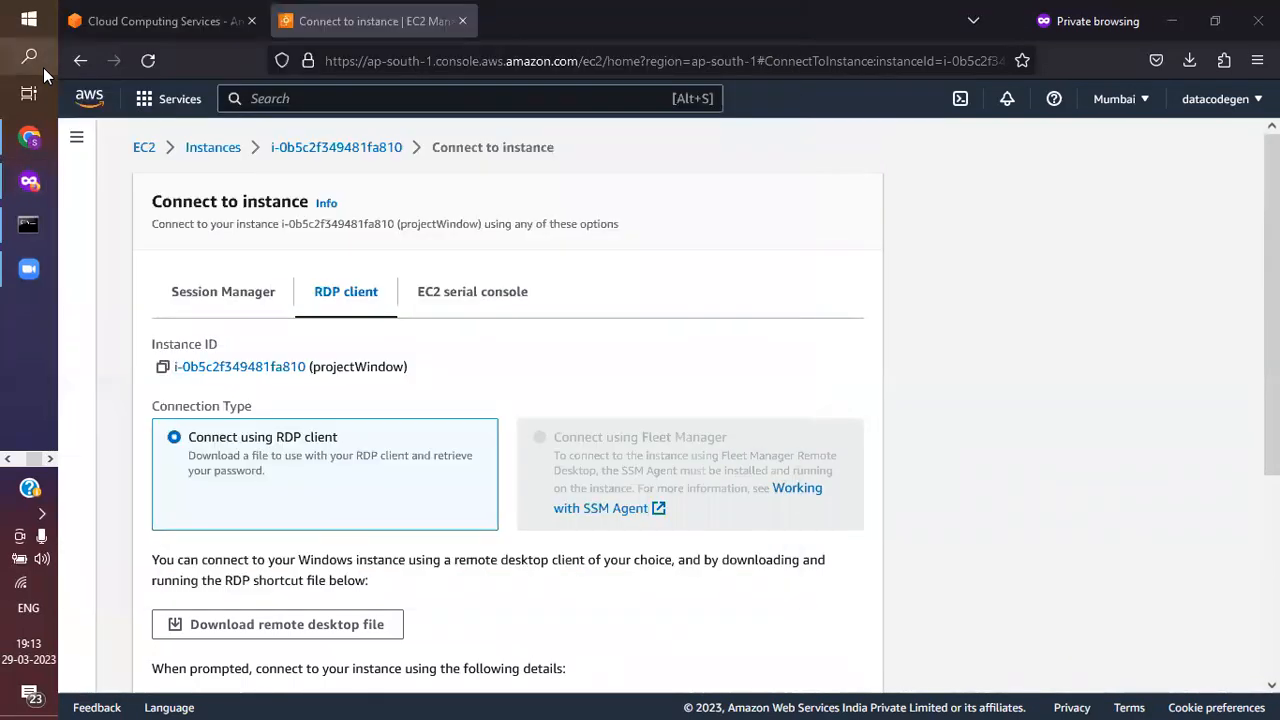
{"action": "left_click", "coordinate": [43, 67]}
{"action": "left_click", "coordinate": [43, 67]}
Search Windows for "re" and open the Remote Desktop Connection app
{"action": "left_click", "coordinate": [43, 67]}
{"action": "type", "text": "re"}
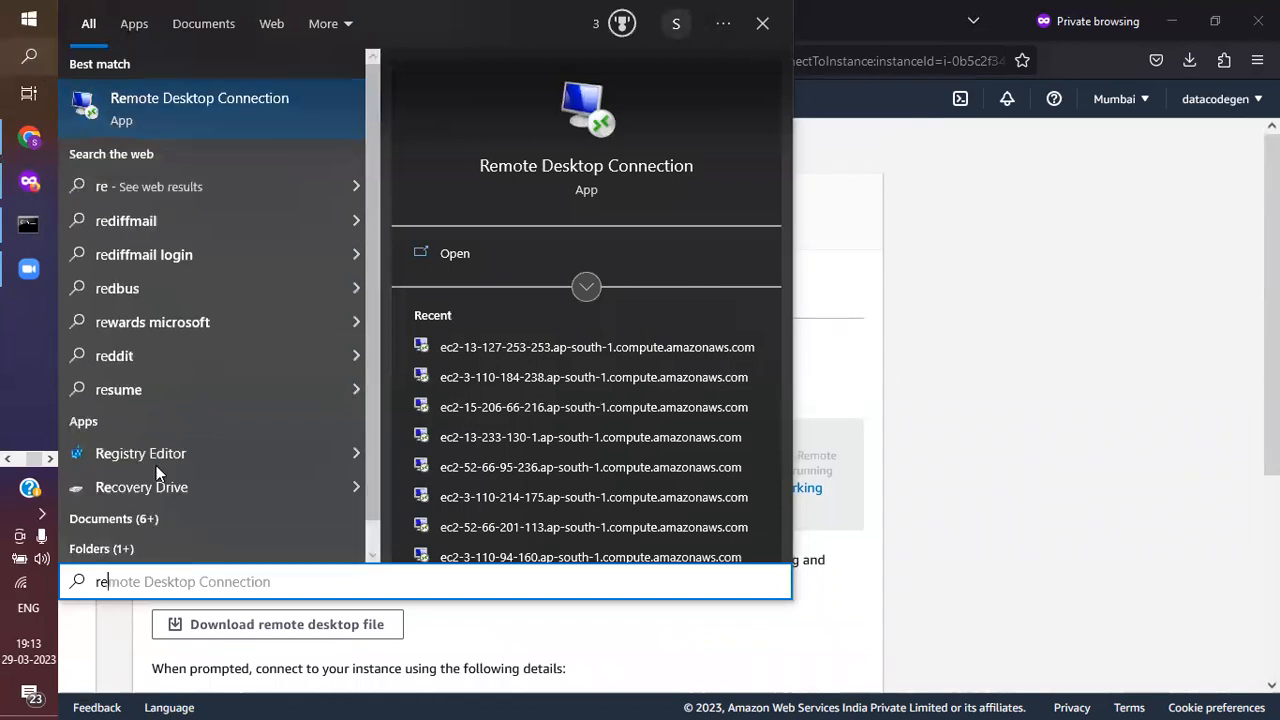
{"action": "left_click", "coordinate": [172, 103]}
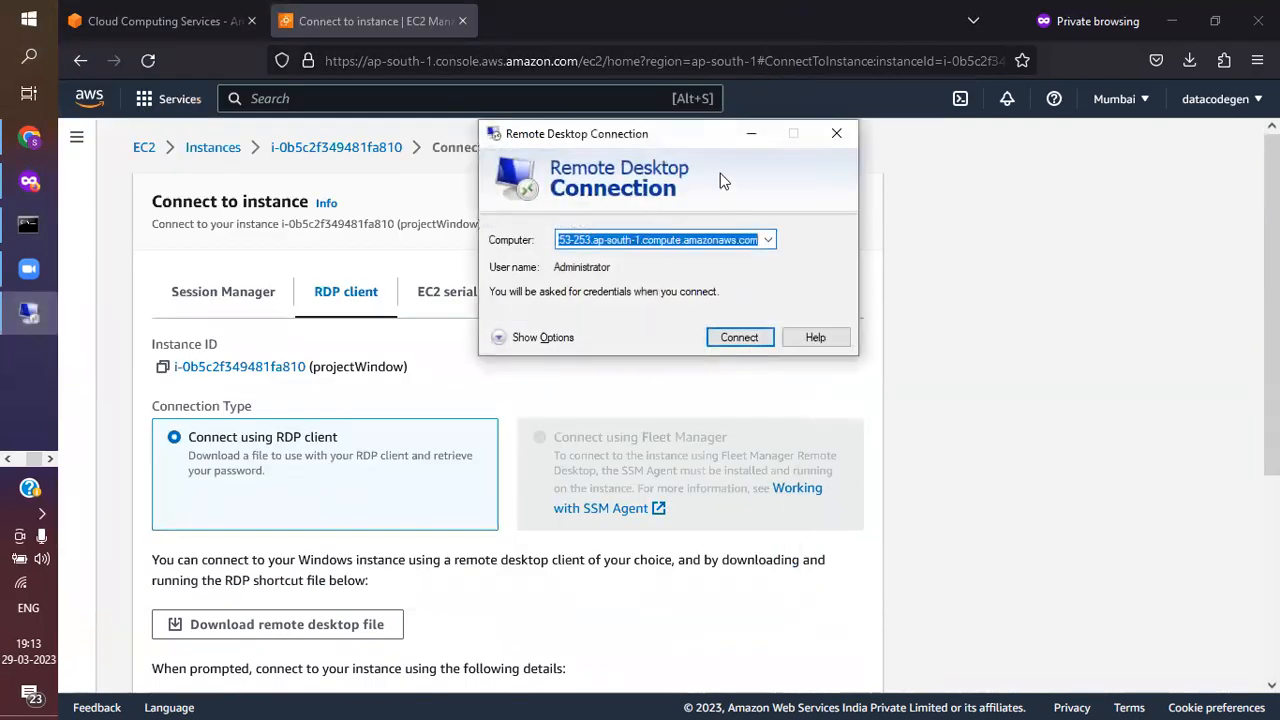
Copy the instance's public DNS into Remote Desktop Connection as the computer address and start connecting
{"action": "scroll", "coordinate": [253, 448], "scroll_direction": "down", "scroll_amount": 3}
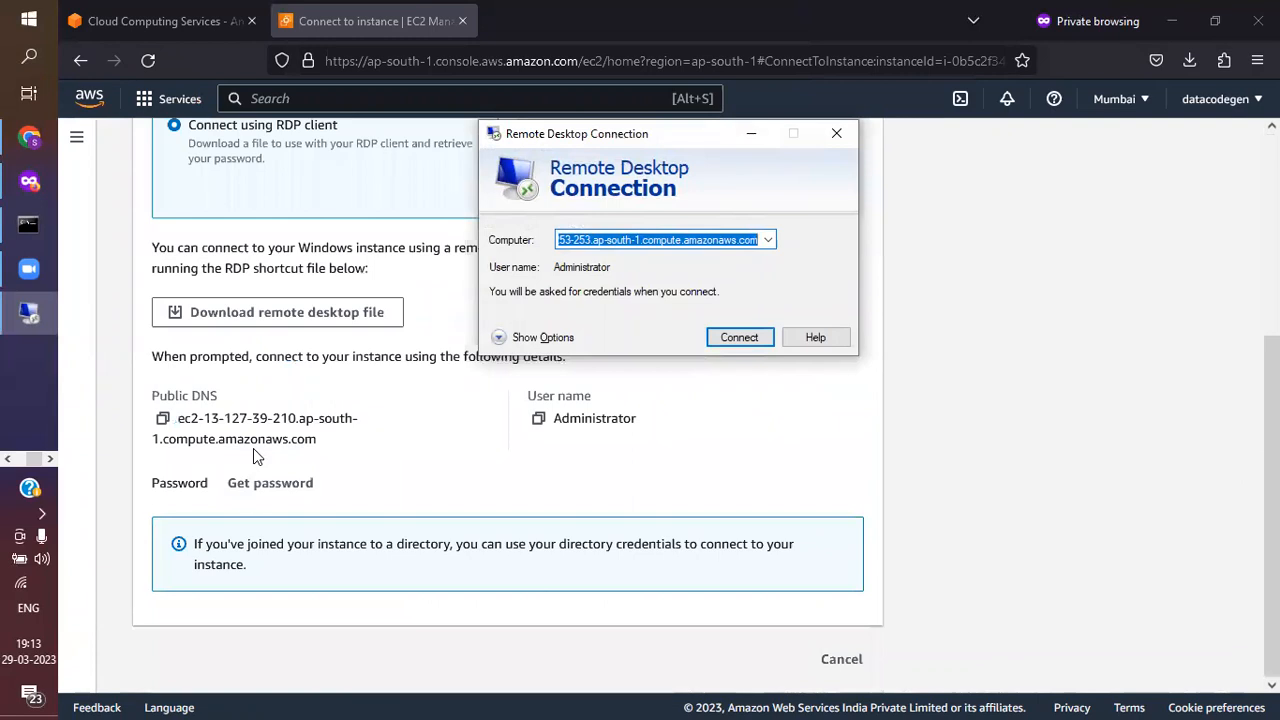
{"action": "left_click", "coordinate": [163, 422]}
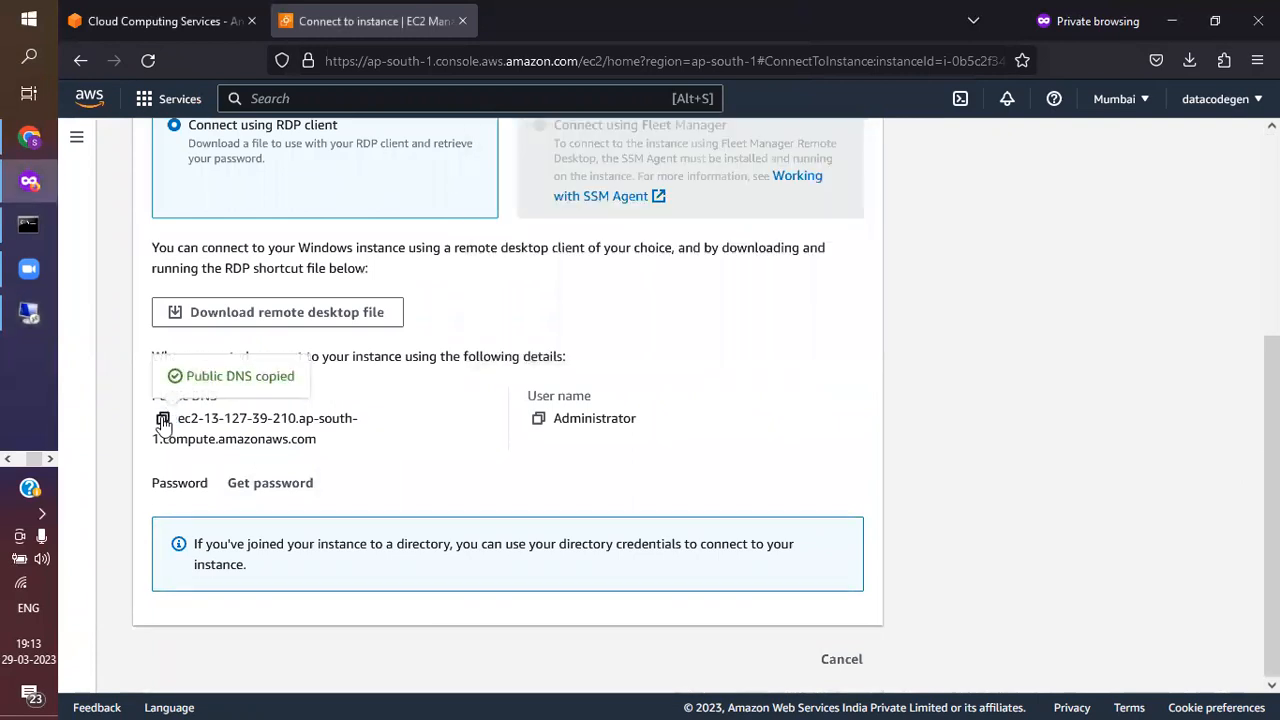
{"action": "key", "text": "alt+Tab"}
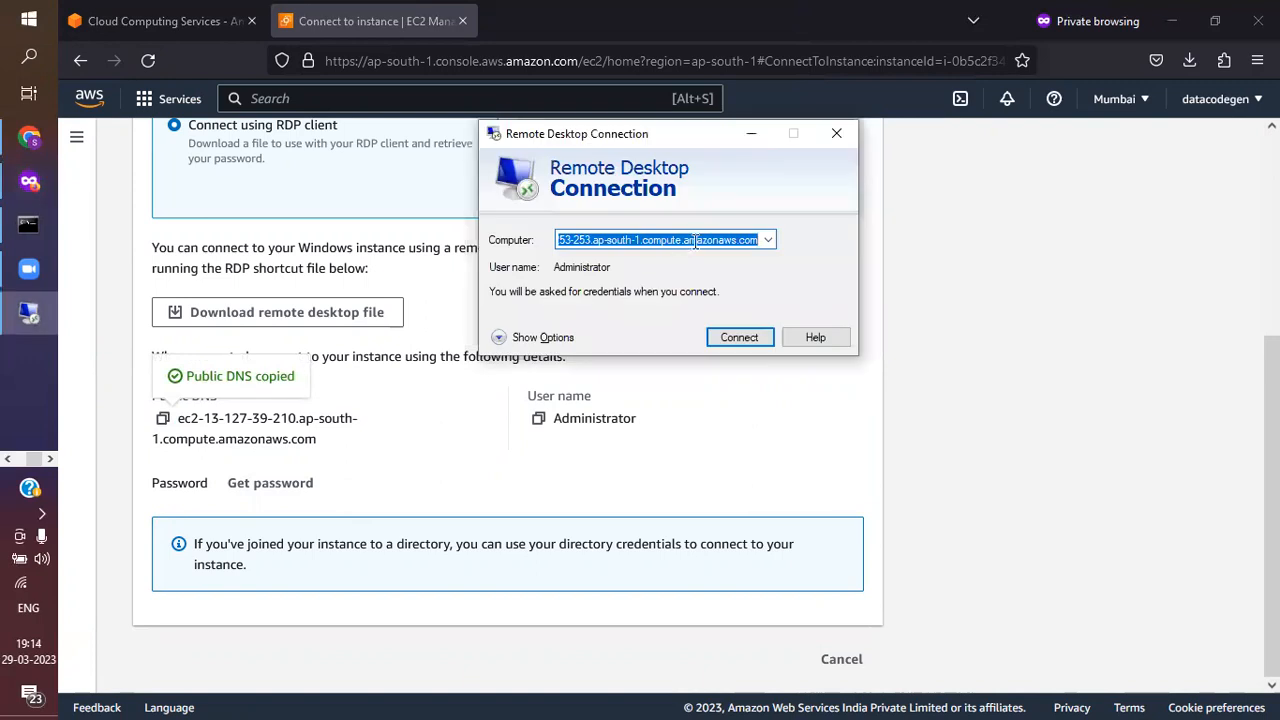
{"action": "key", "text": "ctrl+v"}
{"action": "left_click", "coordinate": [758, 338]}
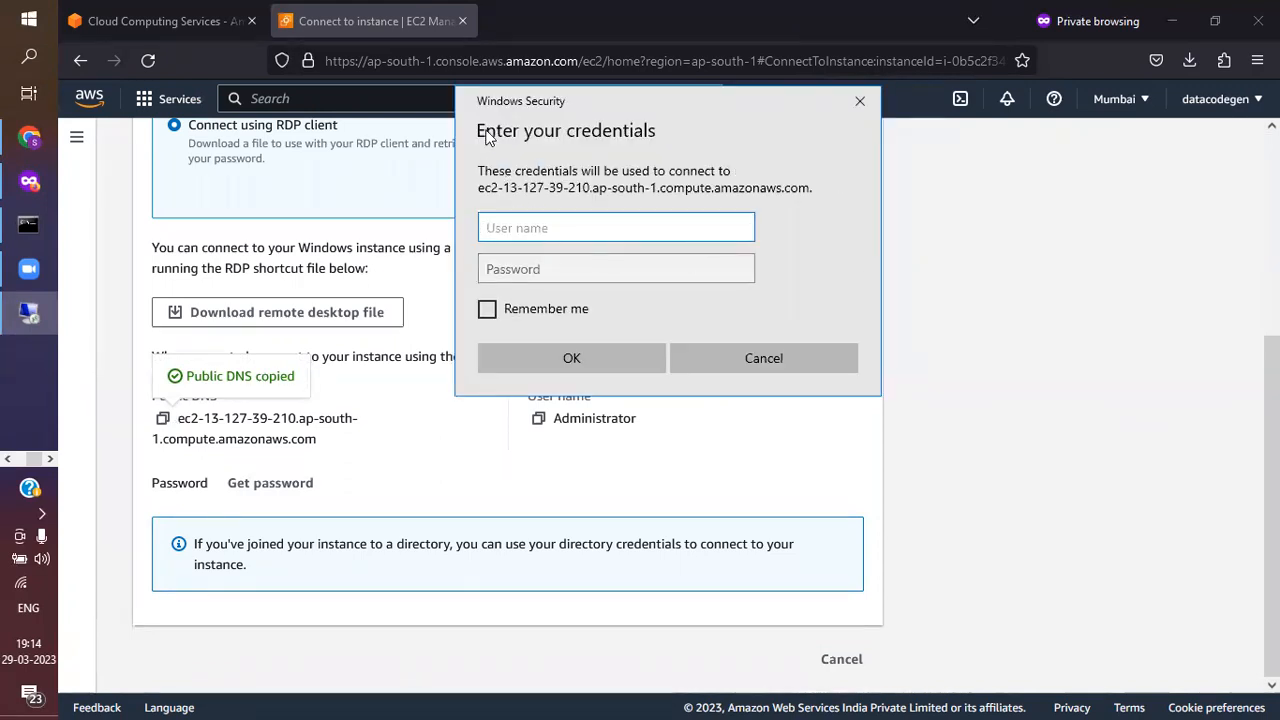
Copy the user name Administrator from the RDP client details into the credentials prompt
{"action": "left_click", "coordinate": [564, 431]}
{"action": "left_click", "coordinate": [538, 420]}
{"action": "key", "text": "alt+Tab"}
{"action": "key", "text": "ctrl+v"}
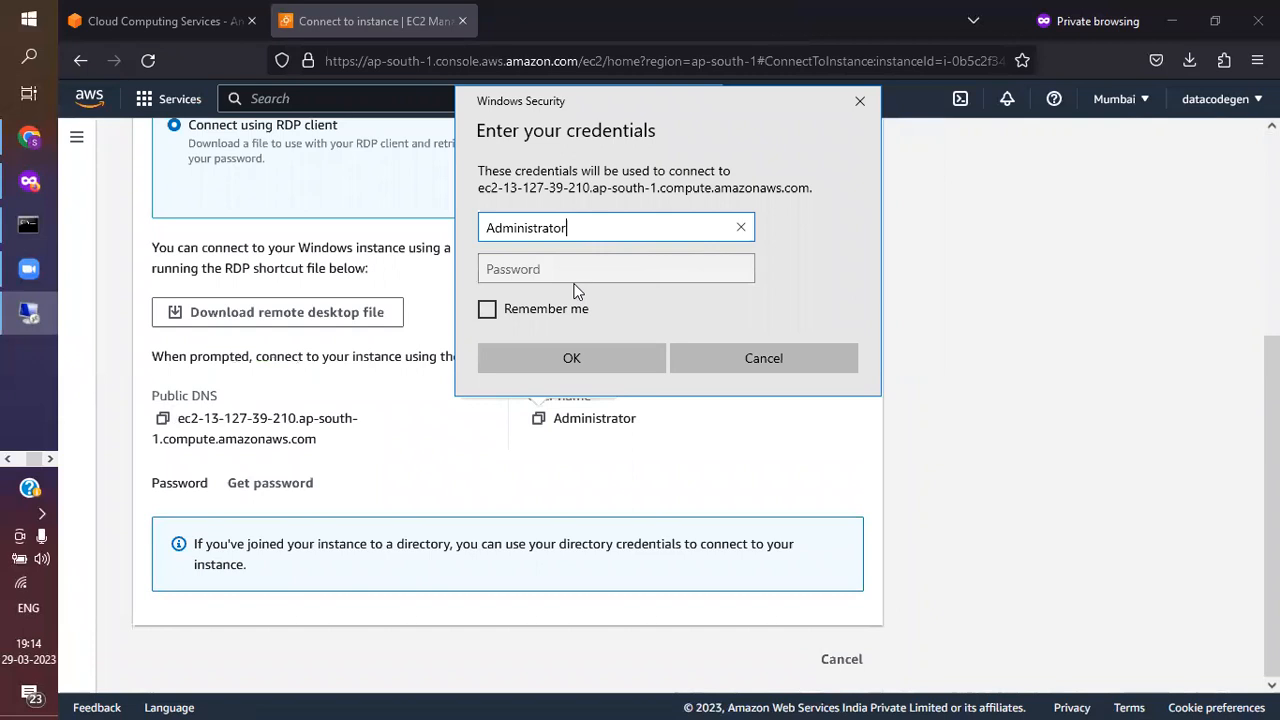
{"action": "left_click", "coordinate": [270, 490]}
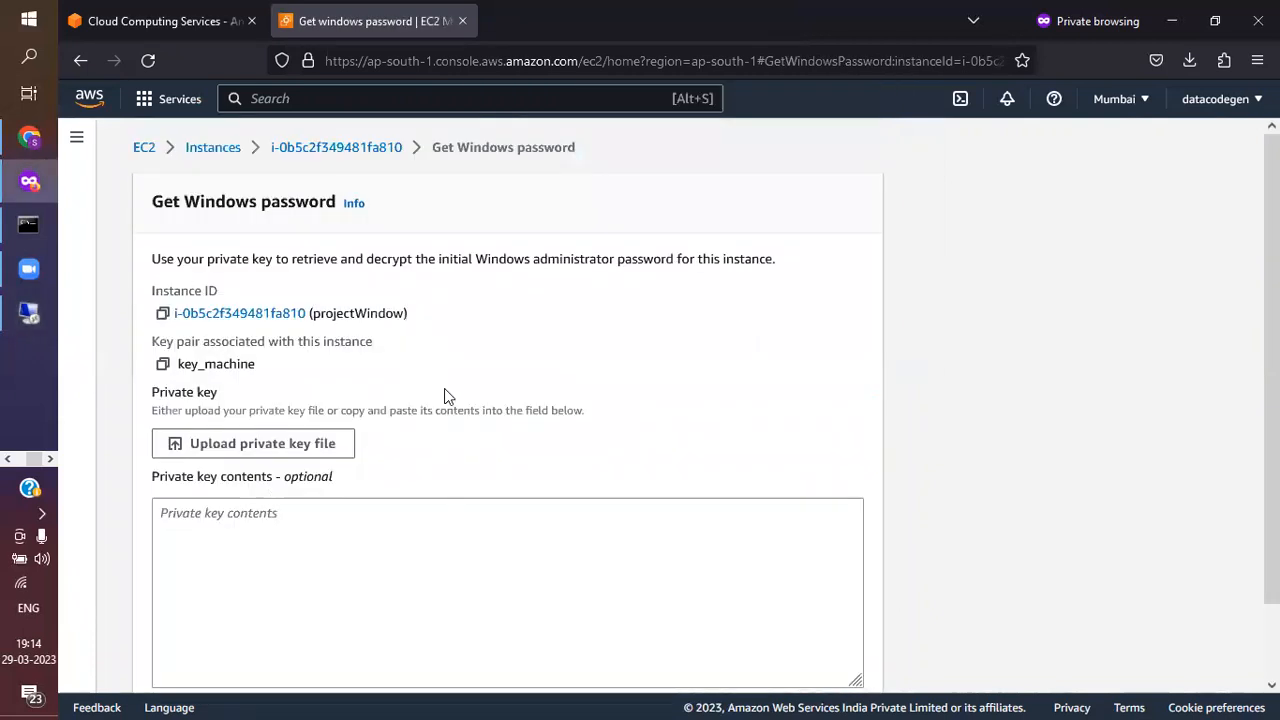
{"action": "scroll", "coordinate": [412, 422], "scroll_direction": "down", "scroll_amount": 2}
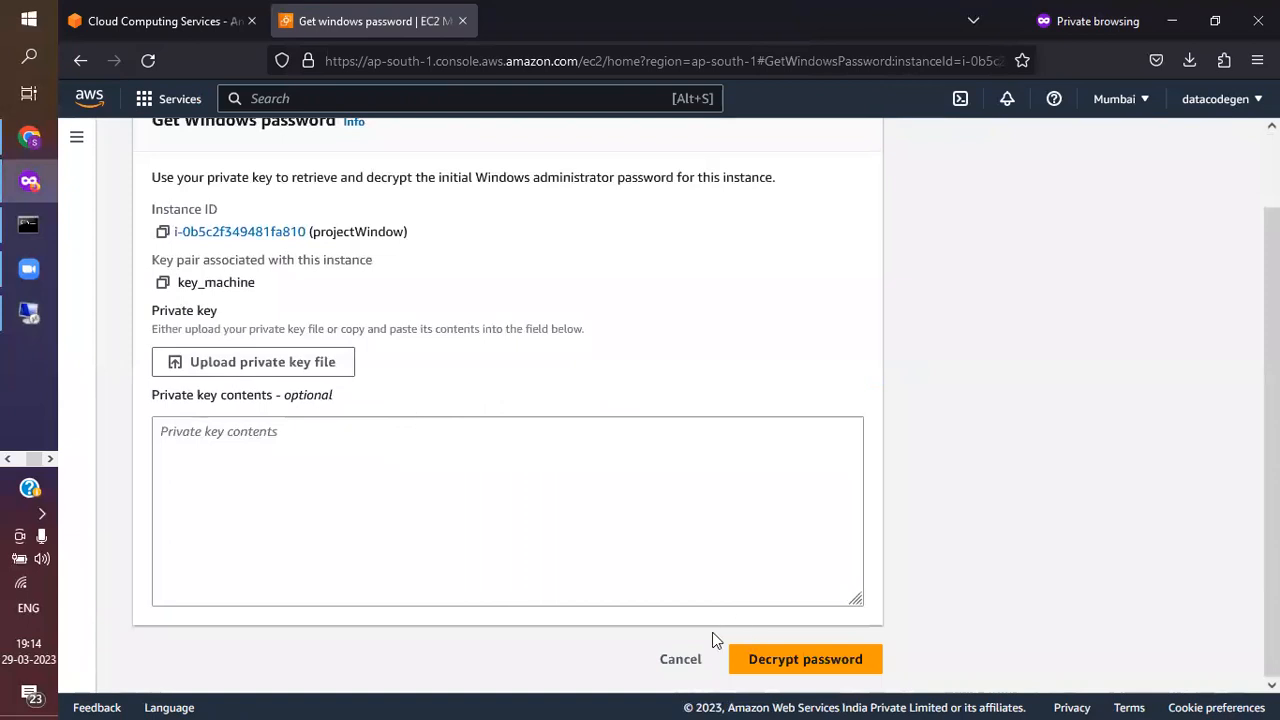
{"action": "left_click", "coordinate": [684, 659]}
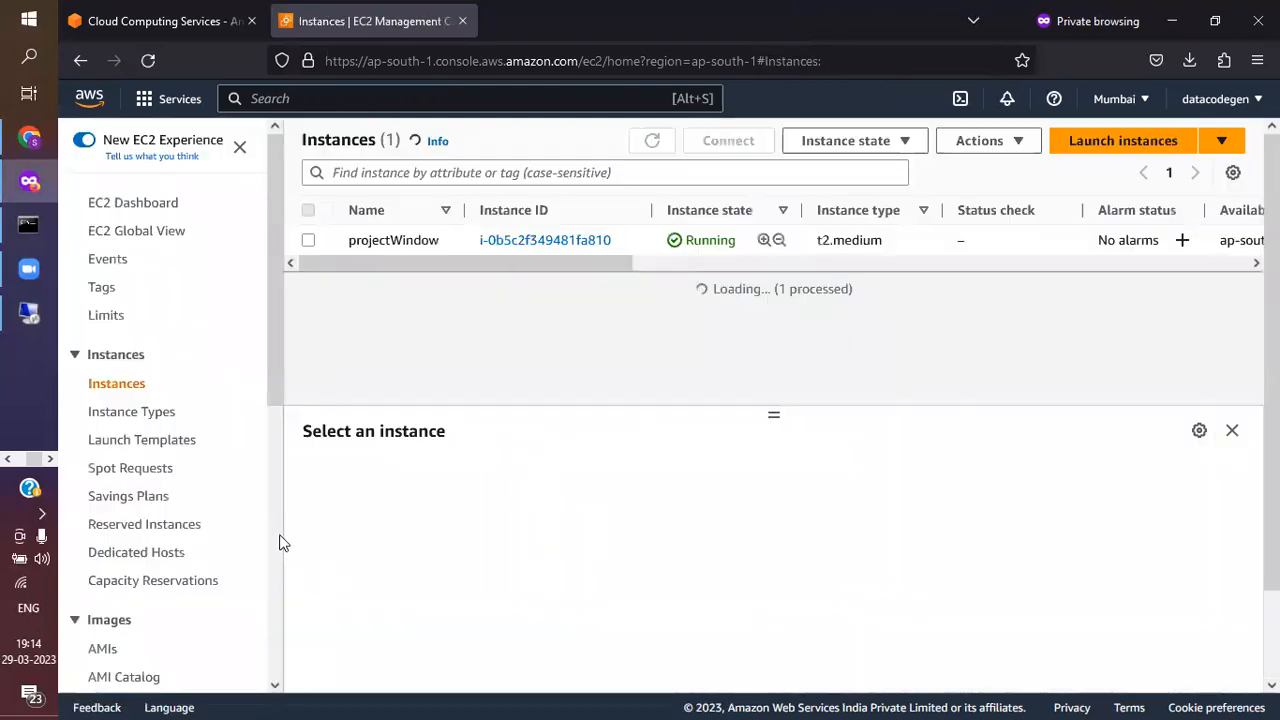
{"action": "left_click", "coordinate": [563, 243]}
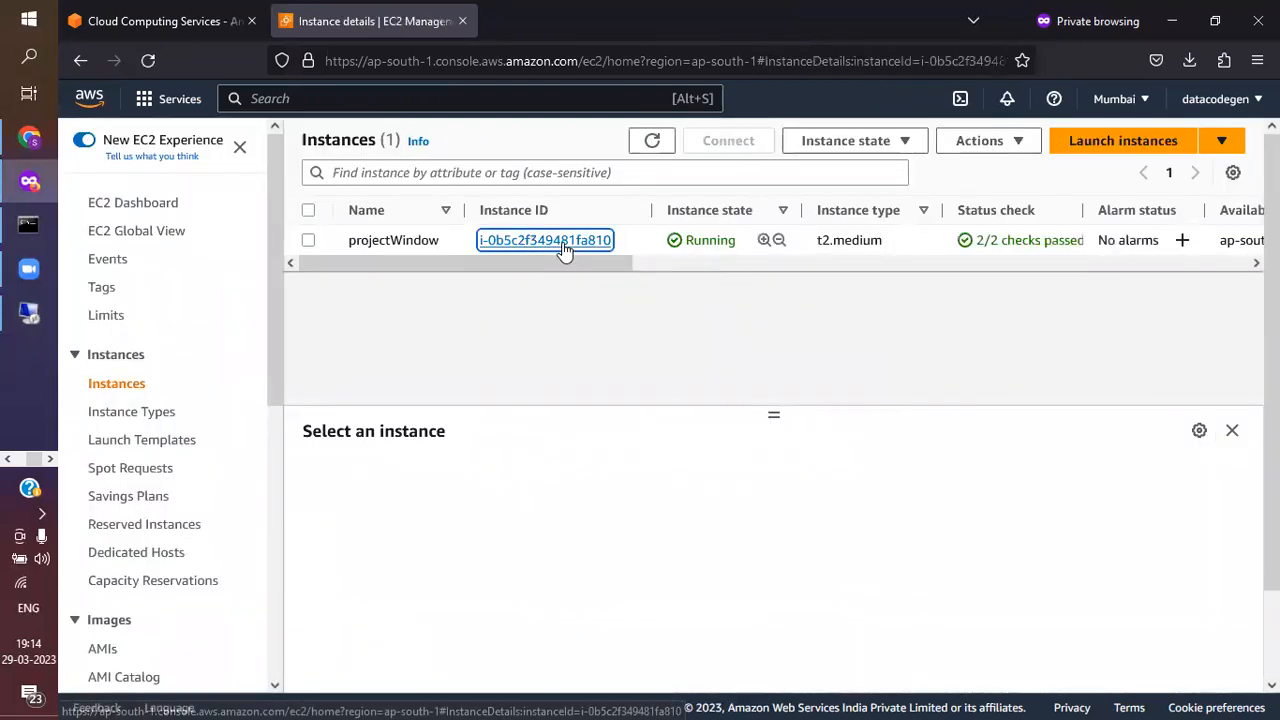
{"action": "left_click", "coordinate": [434, 247]}
{"action": "left_click", "coordinate": [334, 313]}
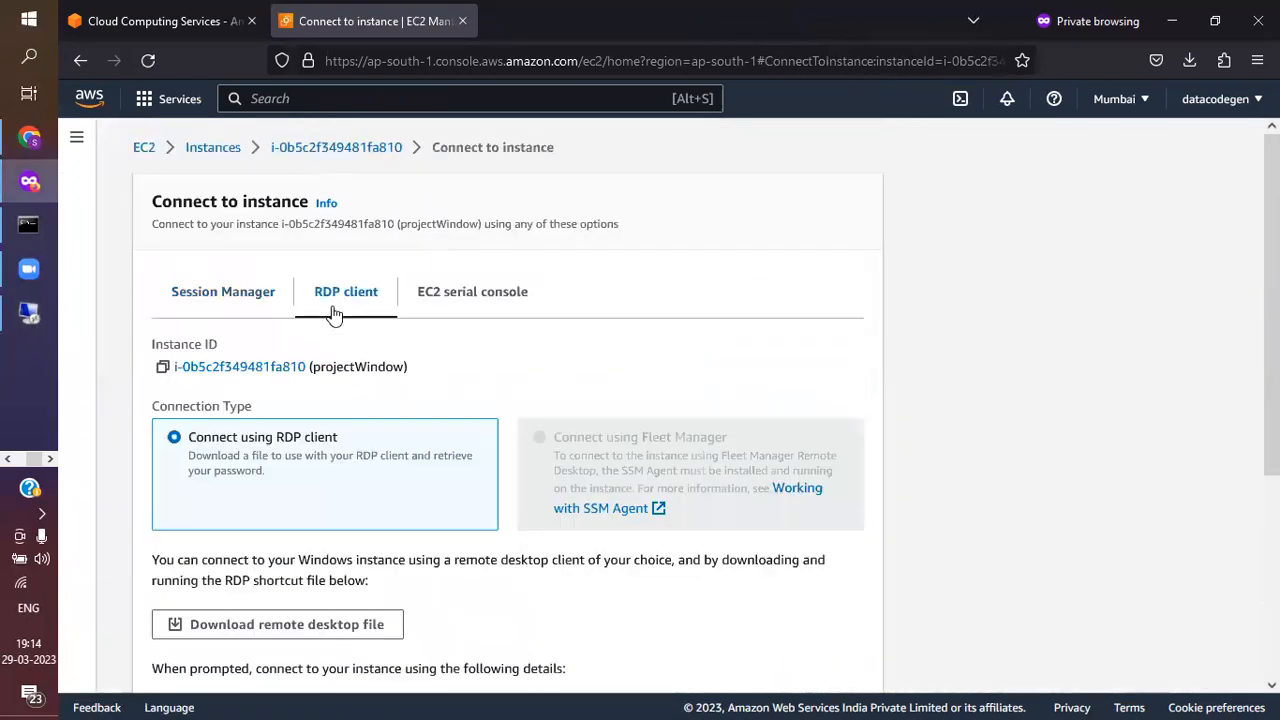
{"action": "scroll", "coordinate": [429, 376], "scroll_direction": "down", "scroll_amount": 3}
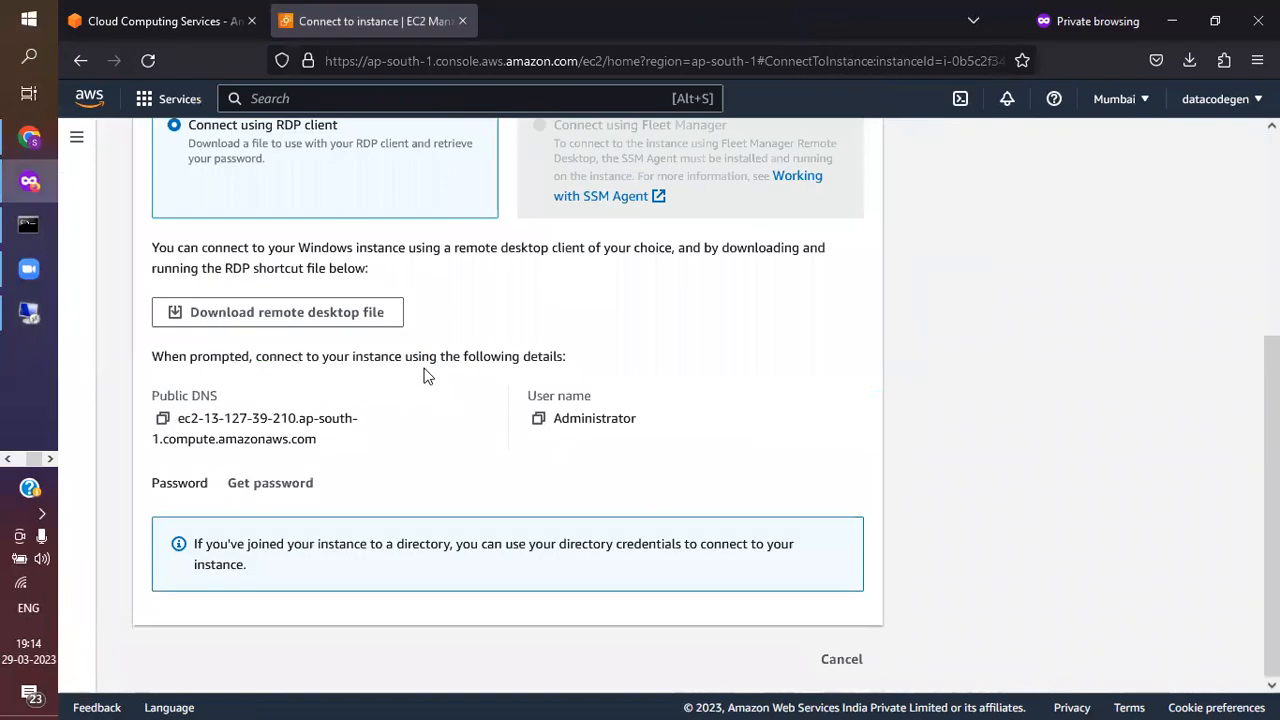
Start retrieving the instance's Windows password and upload key_machine.pem from Downloads as the private key
{"action": "left_click", "coordinate": [272, 485]}
{"action": "scroll", "coordinate": [466, 452], "scroll_direction": "down", "scroll_amount": 1}
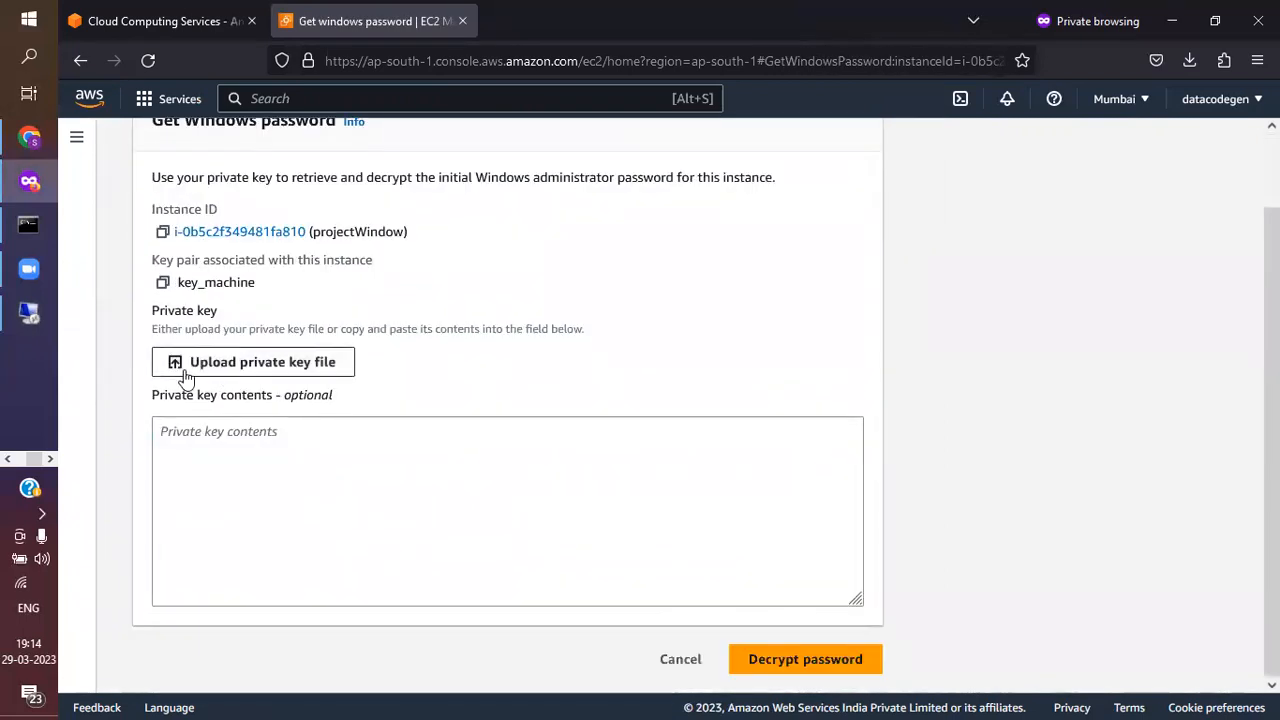
{"action": "left_click", "coordinate": [263, 368]}
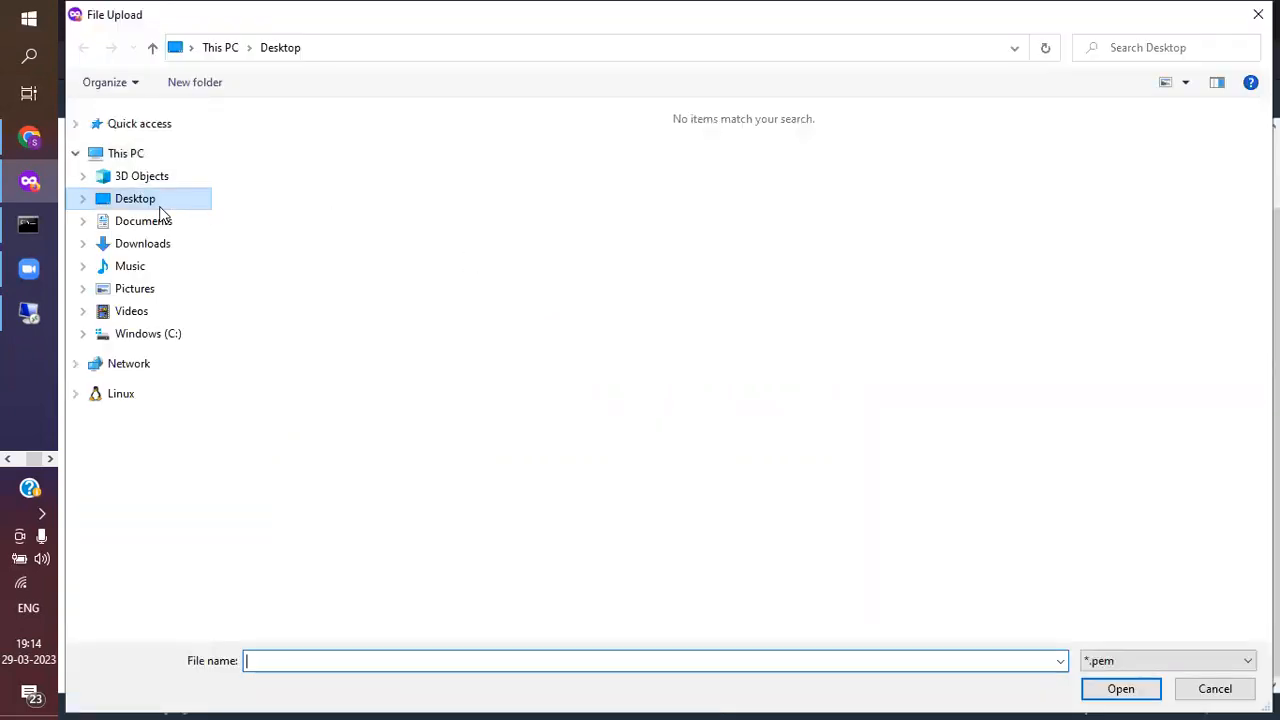
{"action": "left_click", "coordinate": [146, 248]}
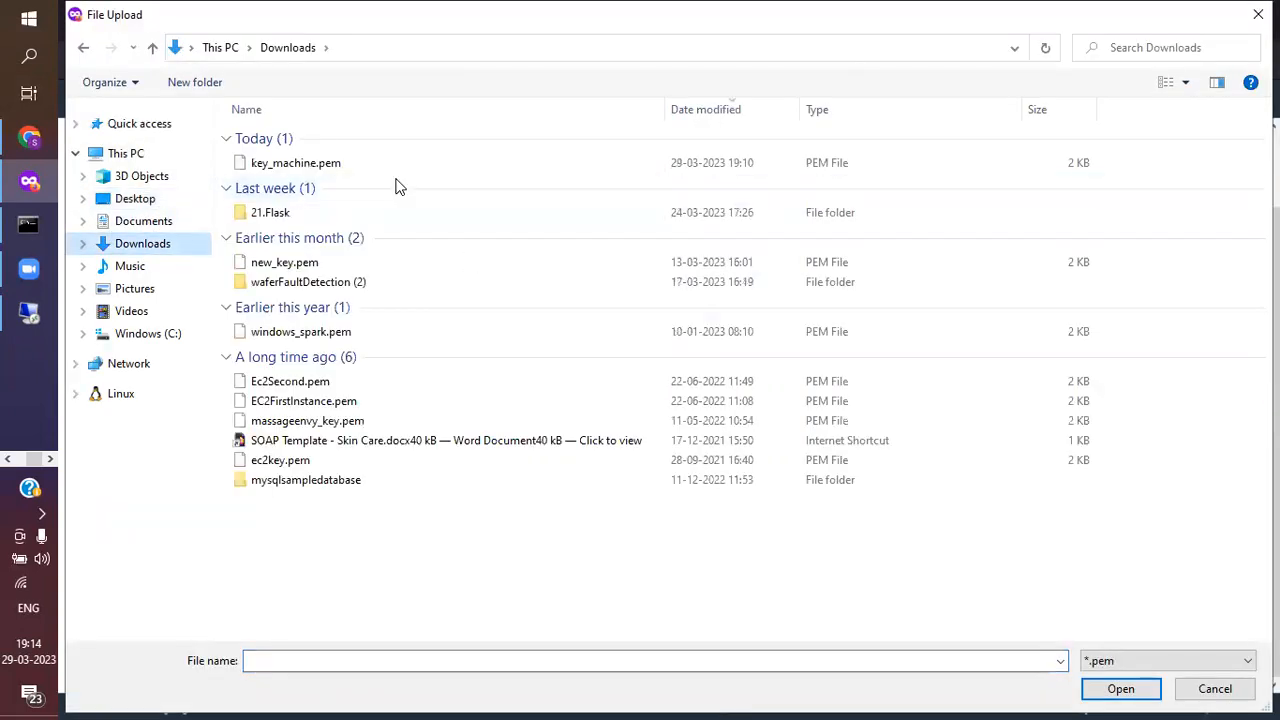
{"action": "left_click", "coordinate": [322, 170]}
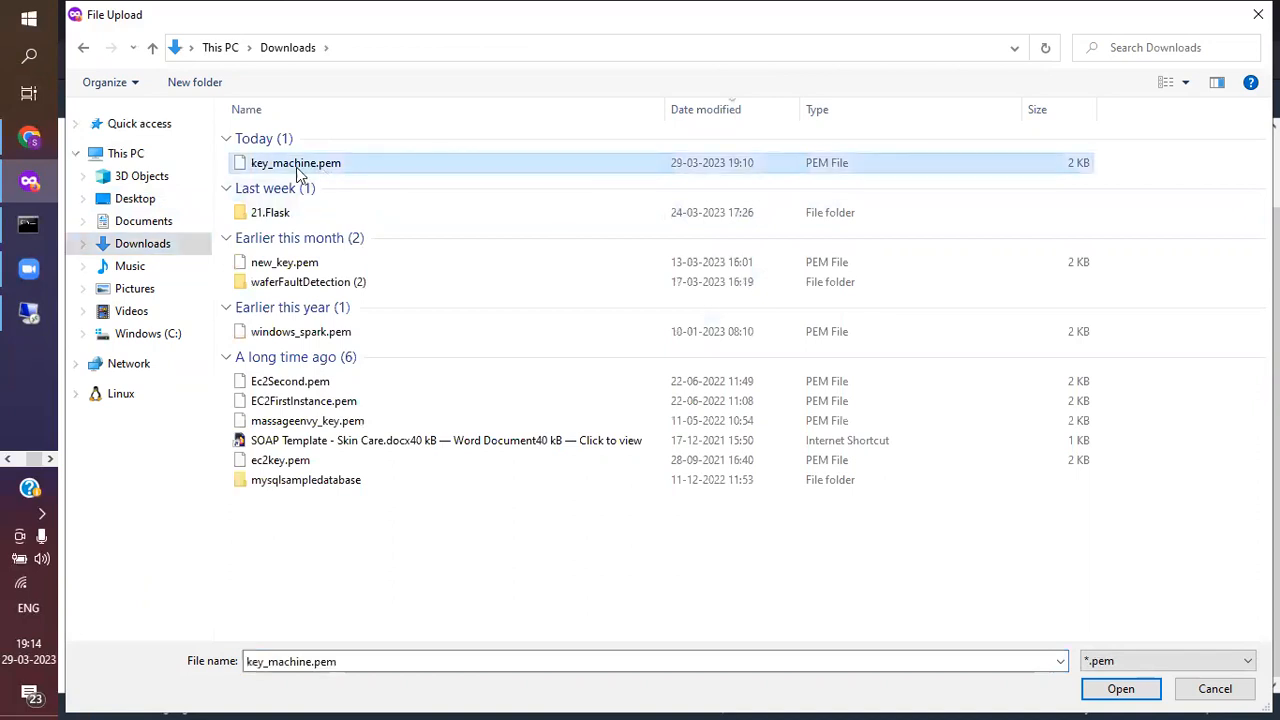
{"action": "double_click", "coordinate": [369, 162]}
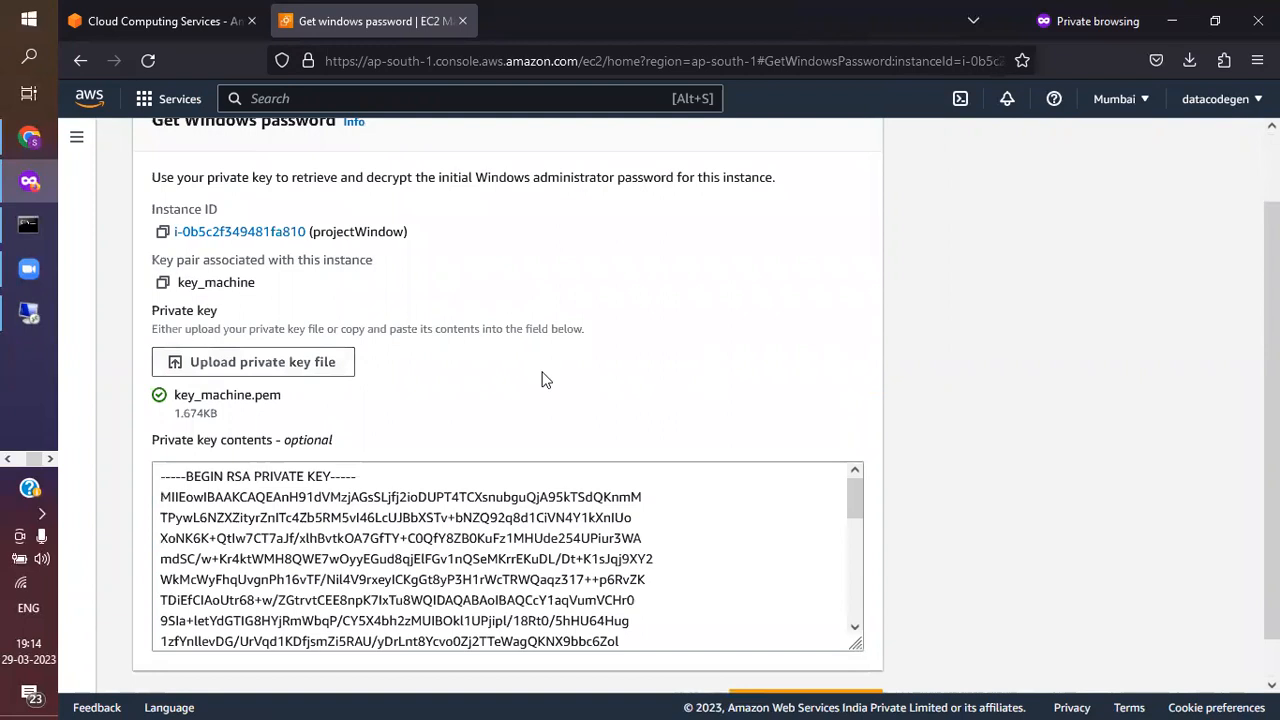
Decrypt the Windows administrator password with the uploaded private key
{"action": "scroll", "coordinate": [545, 379], "scroll_direction": "down", "scroll_amount": 2}
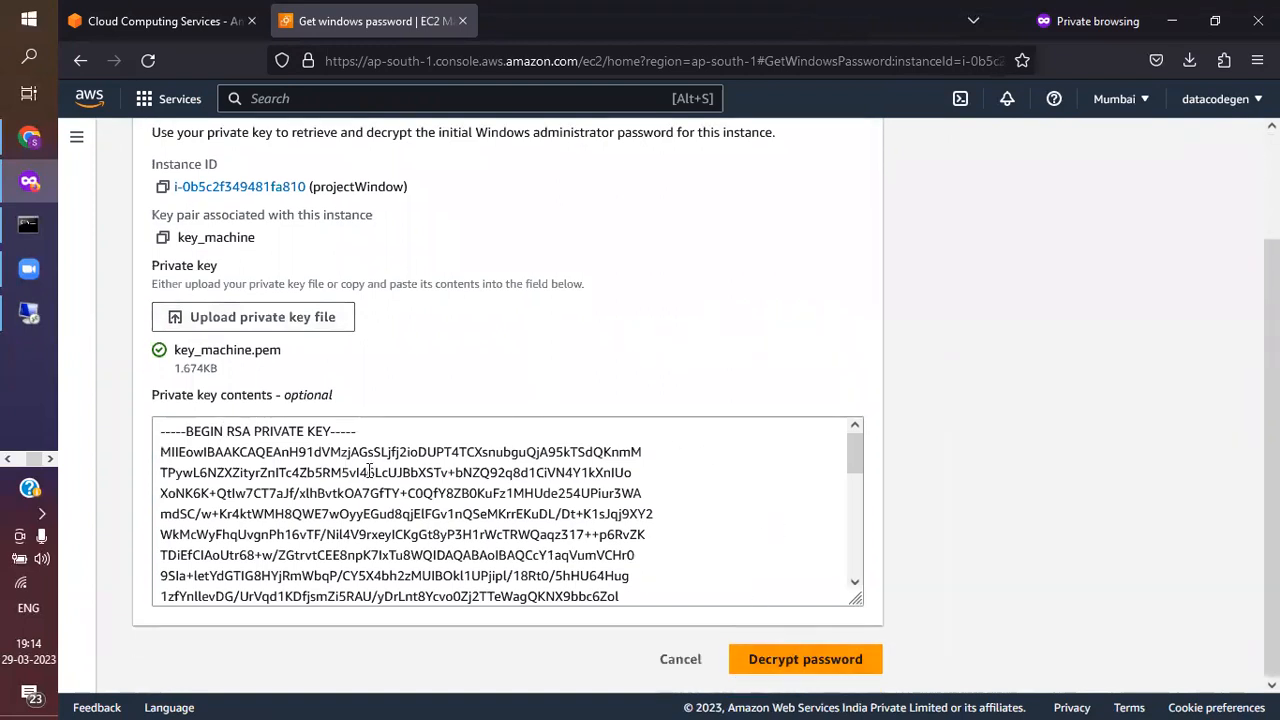
{"action": "left_click_drag", "start_coordinate": [185, 432], "coordinate": [778, 605]}
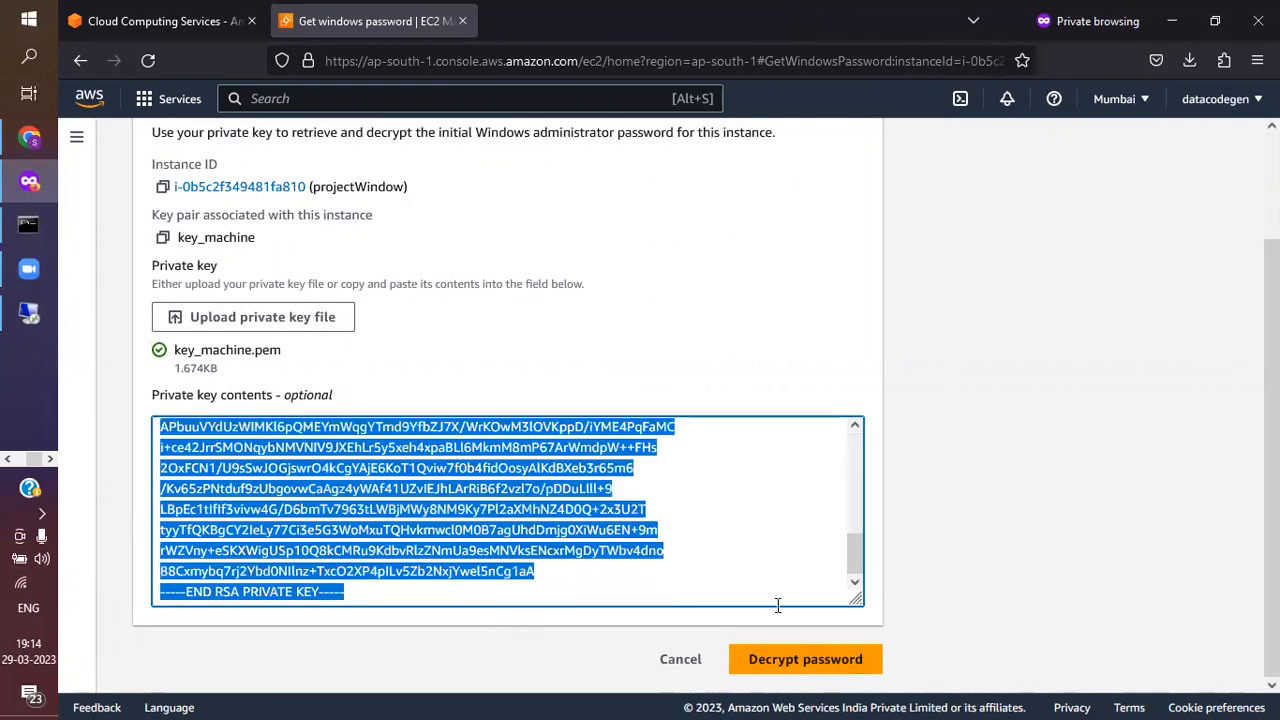
{"action": "left_click", "coordinate": [773, 667]}
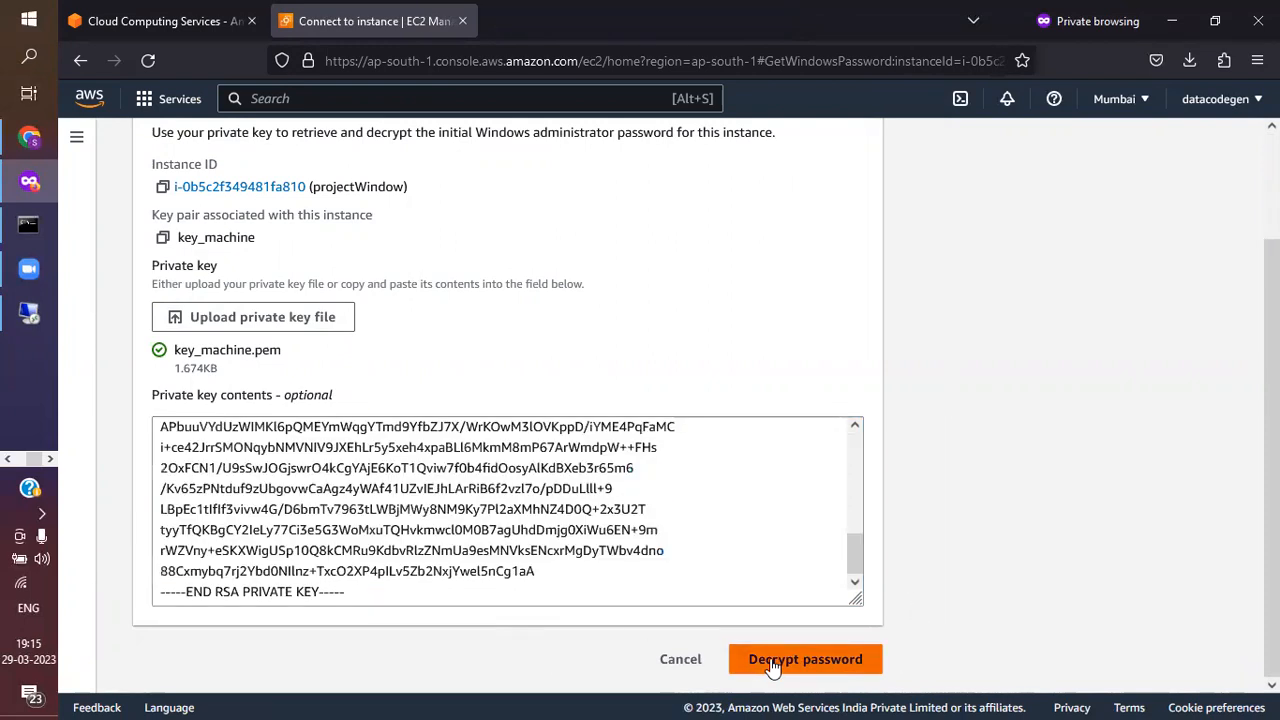
Copy the decrypted password into the password field of the Remote Desktop credentials prompt and submit the credentials
{"action": "scroll", "coordinate": [423, 587], "scroll_direction": "down", "scroll_amount": 2}
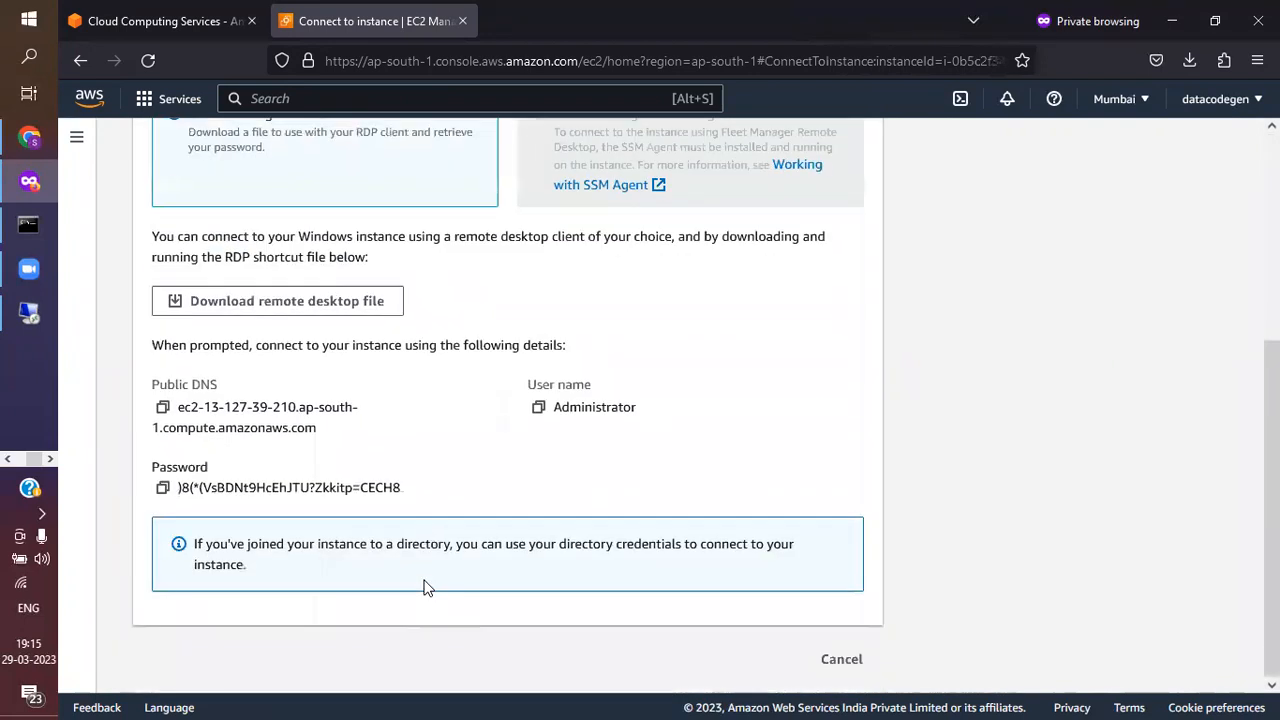
{"action": "left_click", "coordinate": [162, 487]}
{"action": "key", "text": "alt+Tab"}
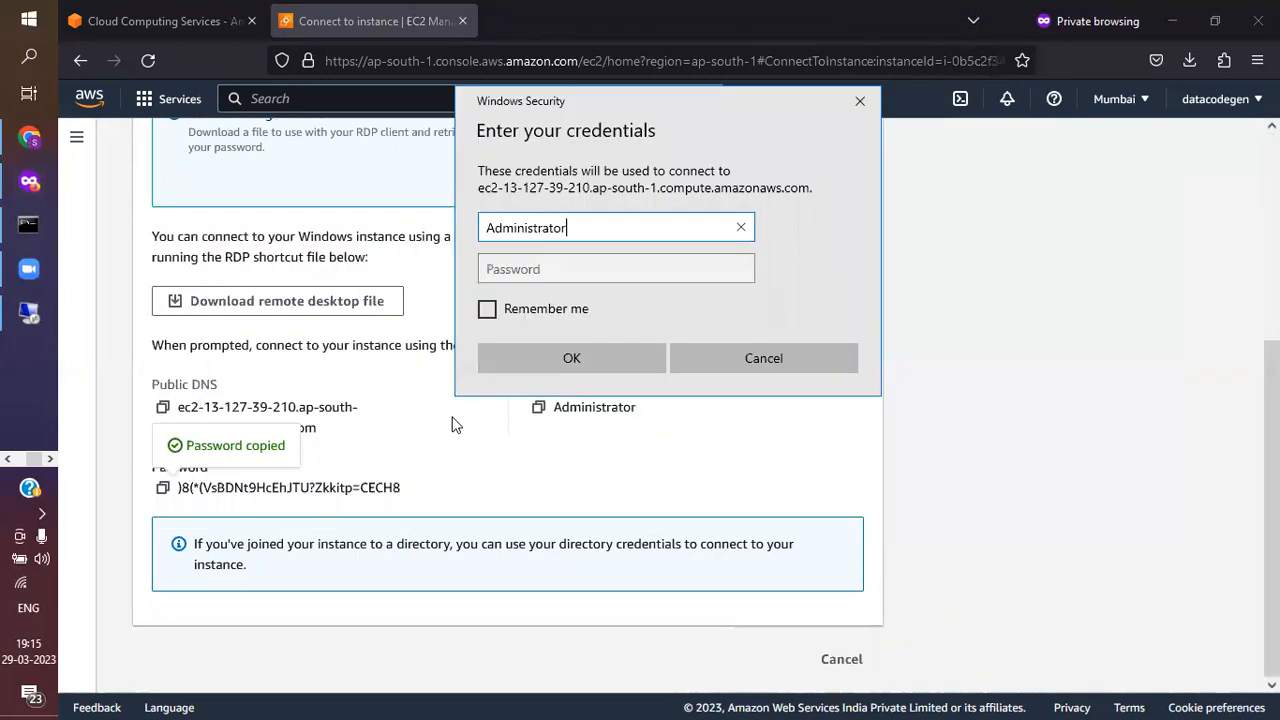
{"action": "left_click", "coordinate": [566, 266]}
{"action": "key", "text": "ctrl+v"}
{"action": "left_click", "coordinate": [562, 358]}
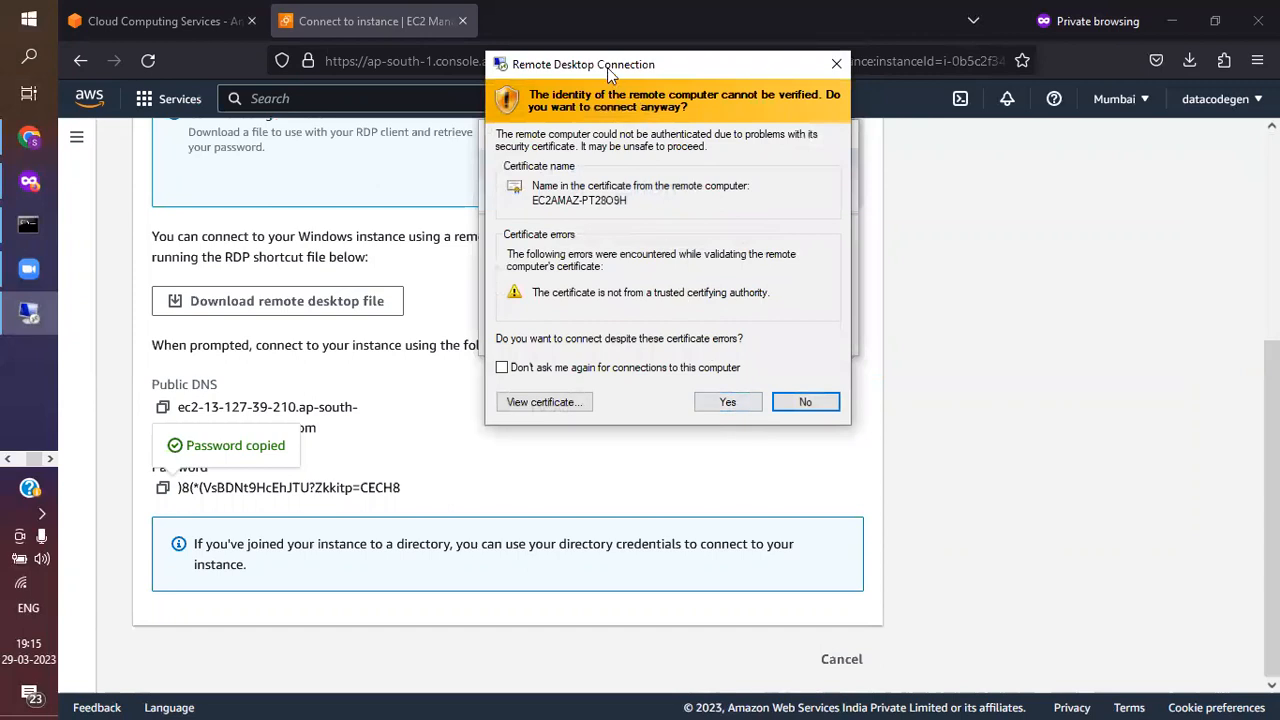
Connect despite the certificate errors and allow the remote PC to be discoverable on Network 2
{"action": "left_click_drag", "start_coordinate": [634, 66], "coordinate": [701, 60]}
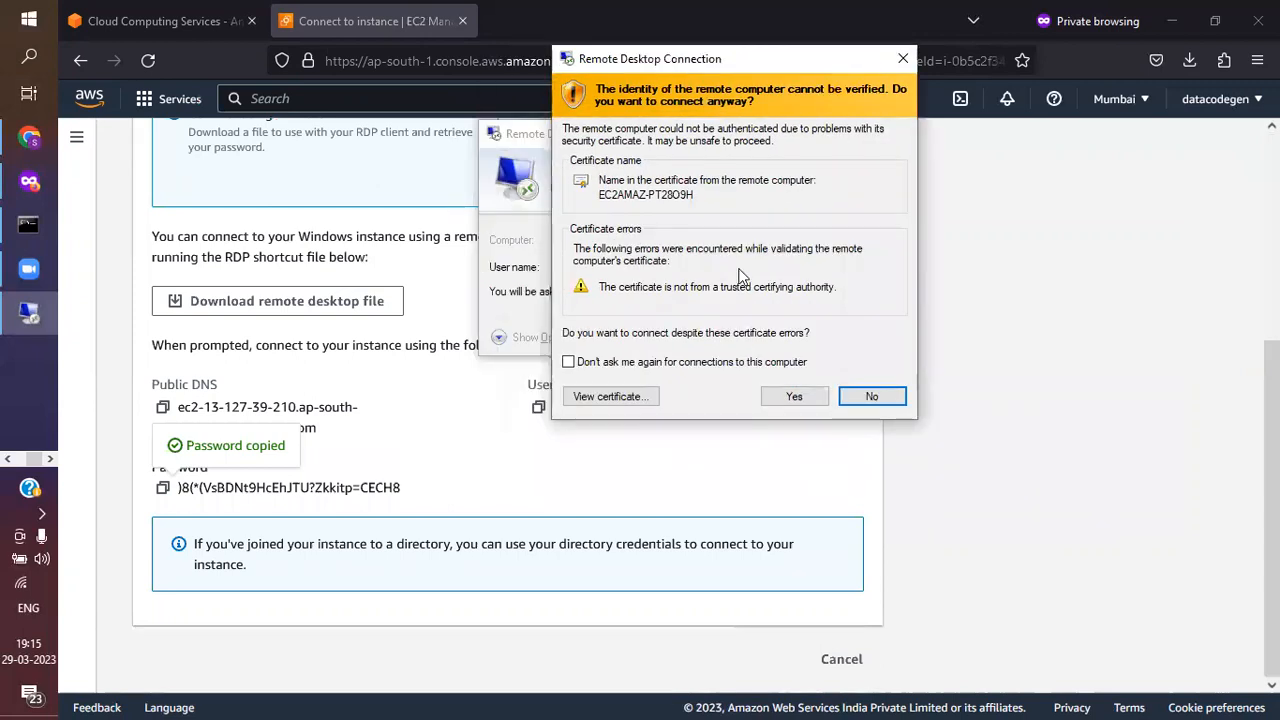
{"action": "left_click", "coordinate": [790, 397]}
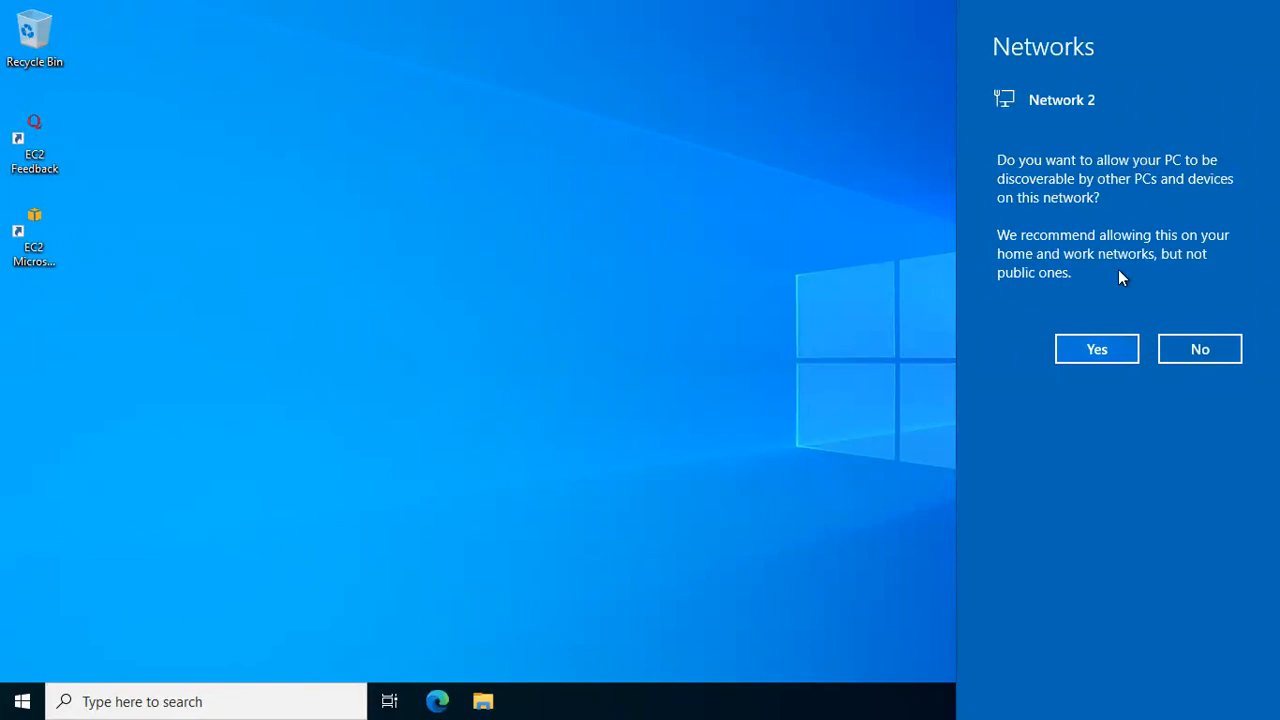
{"action": "left_click", "coordinate": [1082, 358]}
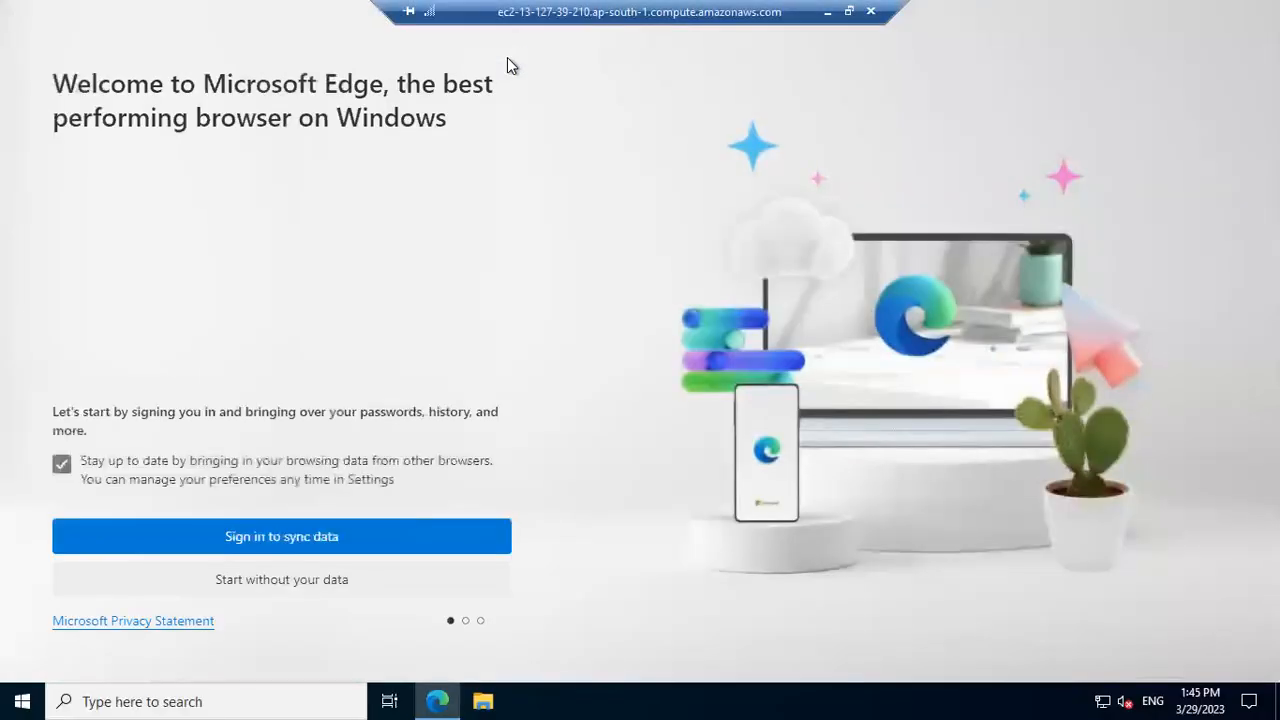
Complete the first-run setup of Microsoft Edge on the remote machine without signing in or importing Google data
{"action": "left_click", "coordinate": [251, 576]}
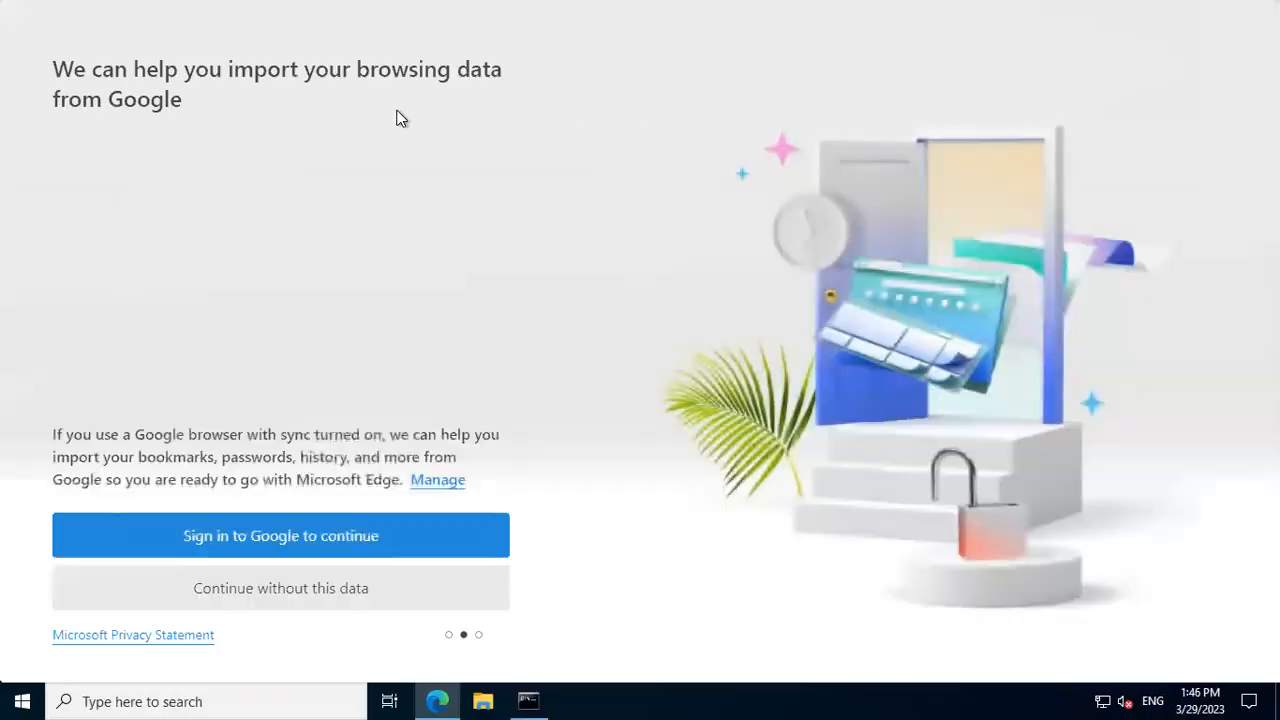
{"action": "left_click", "coordinate": [305, 598]}
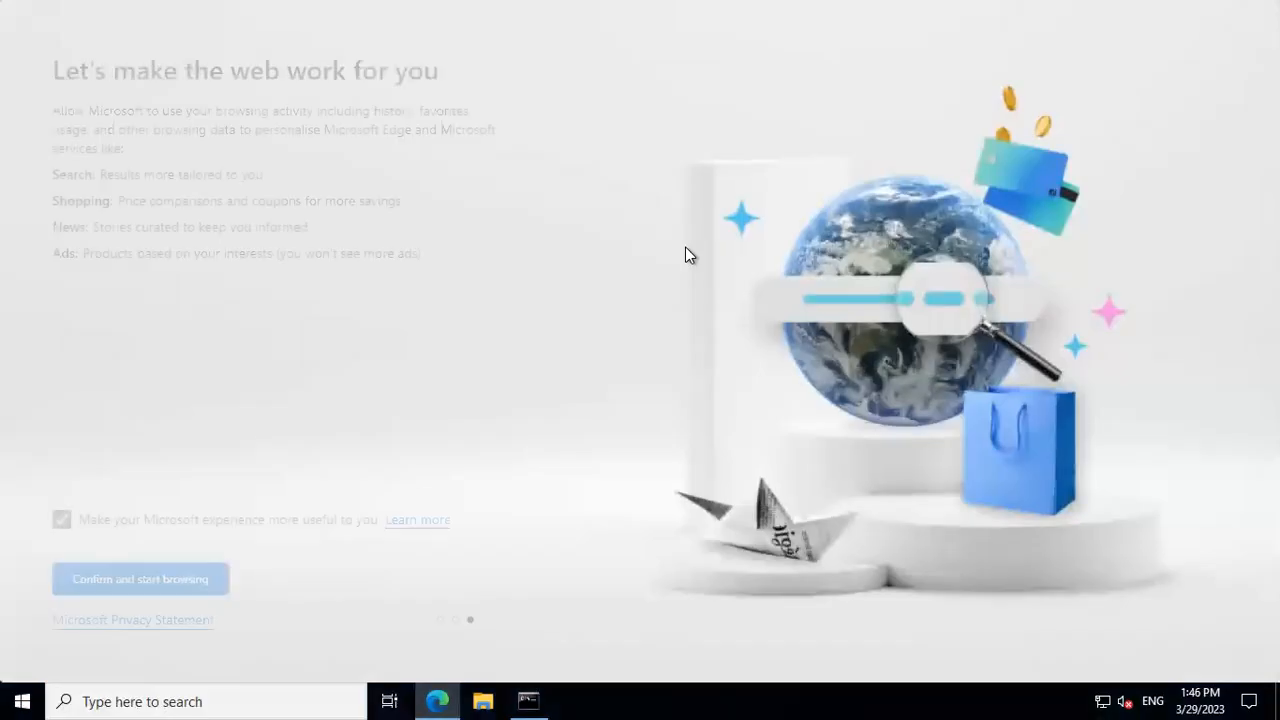
{"action": "left_click", "coordinate": [205, 576]}
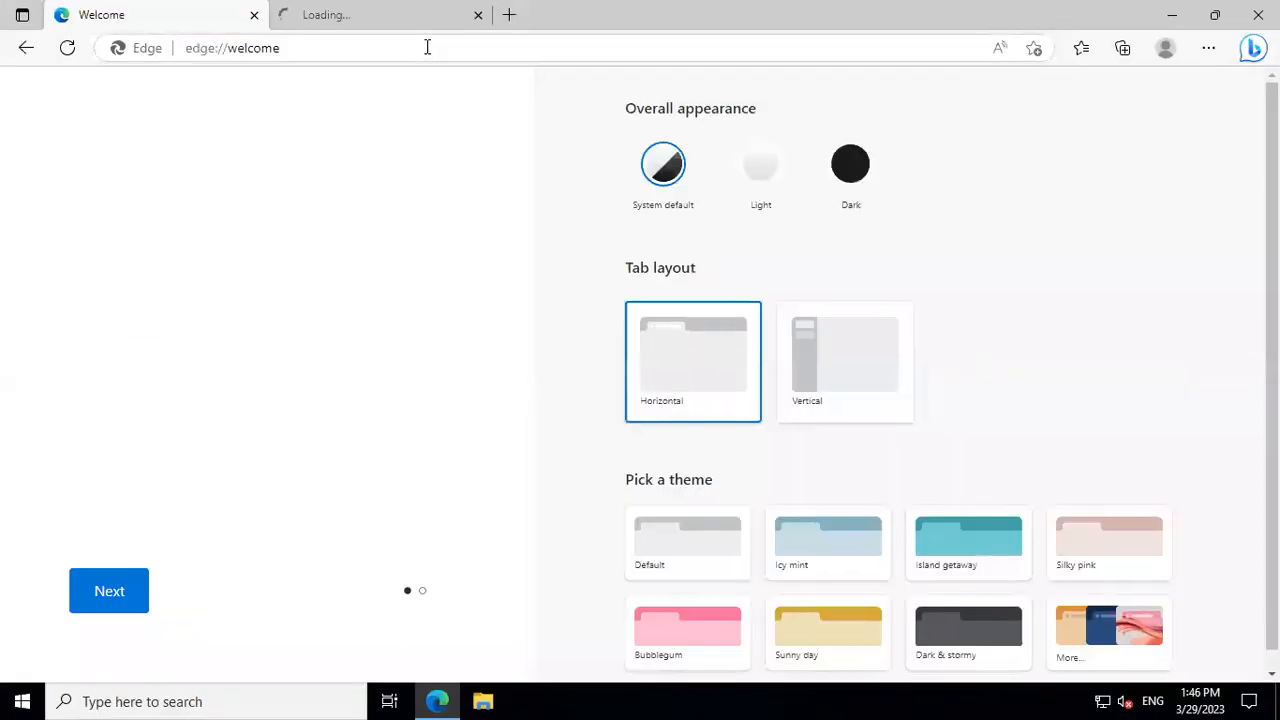
Open the Google home page at google.co.in through a web search for "google" and minimize the browser
{"action": "left_click", "coordinate": [427, 47]}
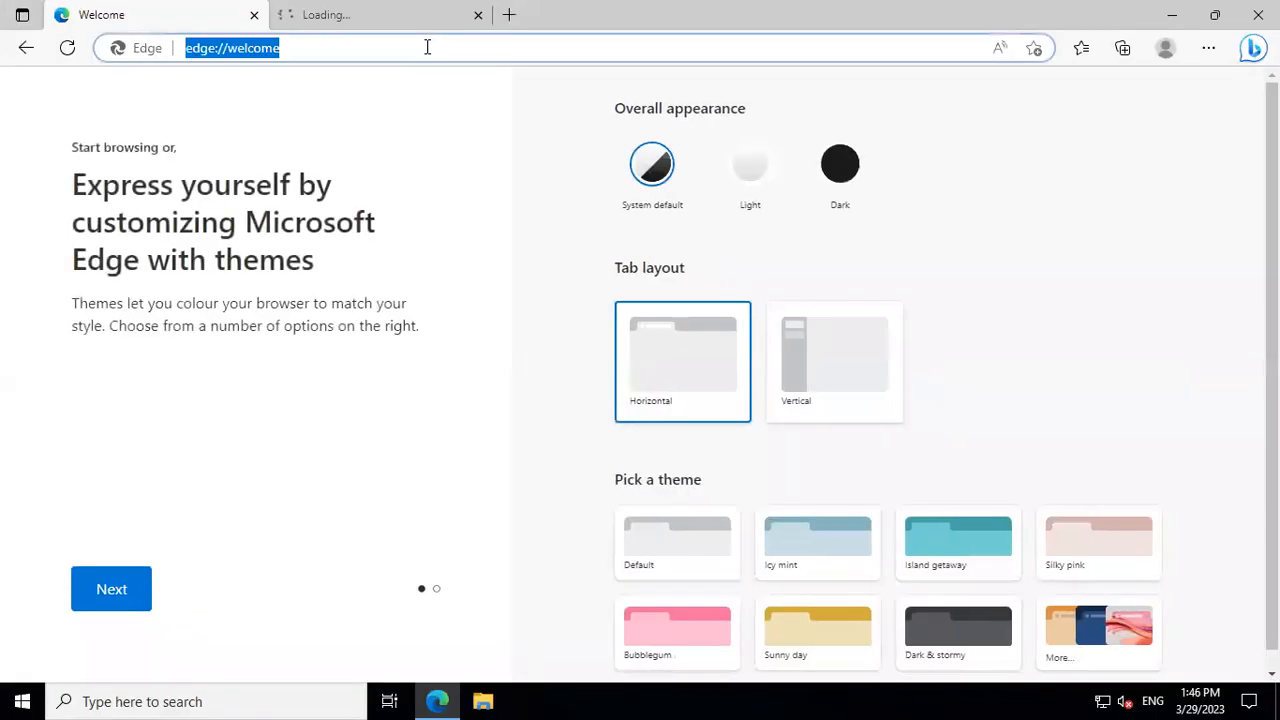
{"action": "type", "text": "gppg"}
{"action": "key", "text": "BackSpace"}
{"action": "key", "text": "BackSpace"}
{"action": "key", "text": "BackSpace"}
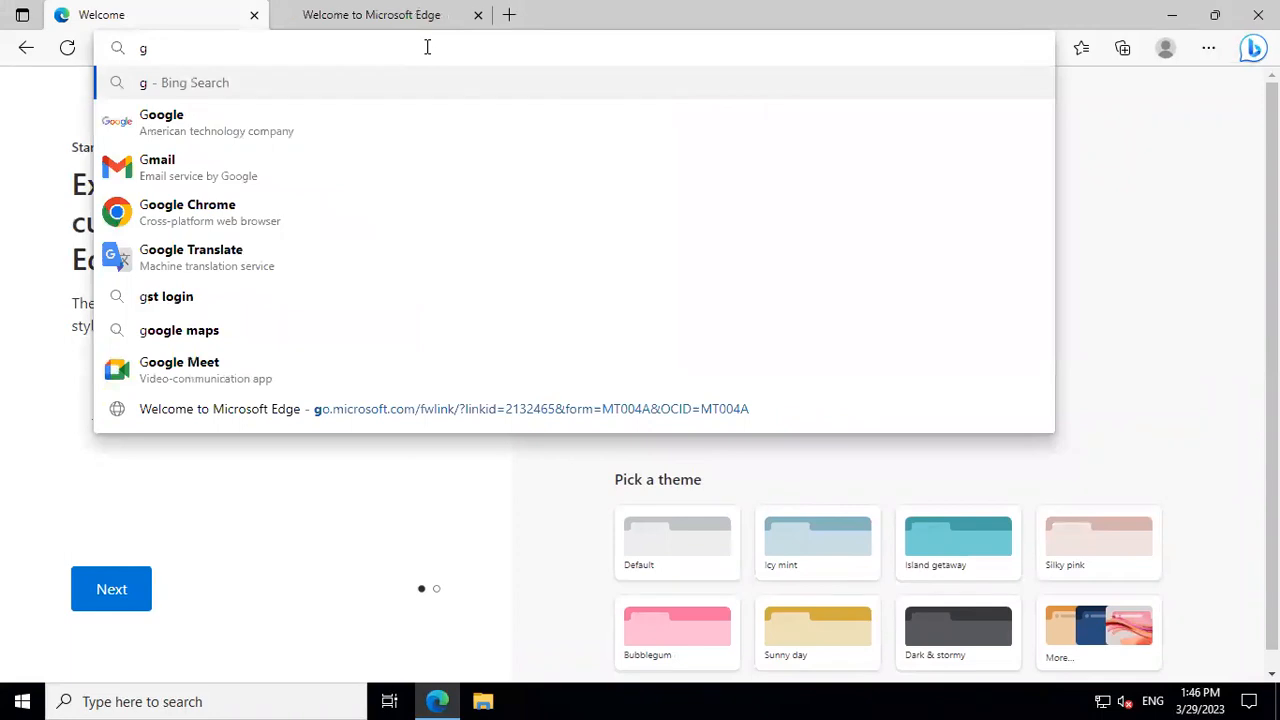
{"action": "type", "text": "oogle"}
{"action": "key", "text": "Return"}
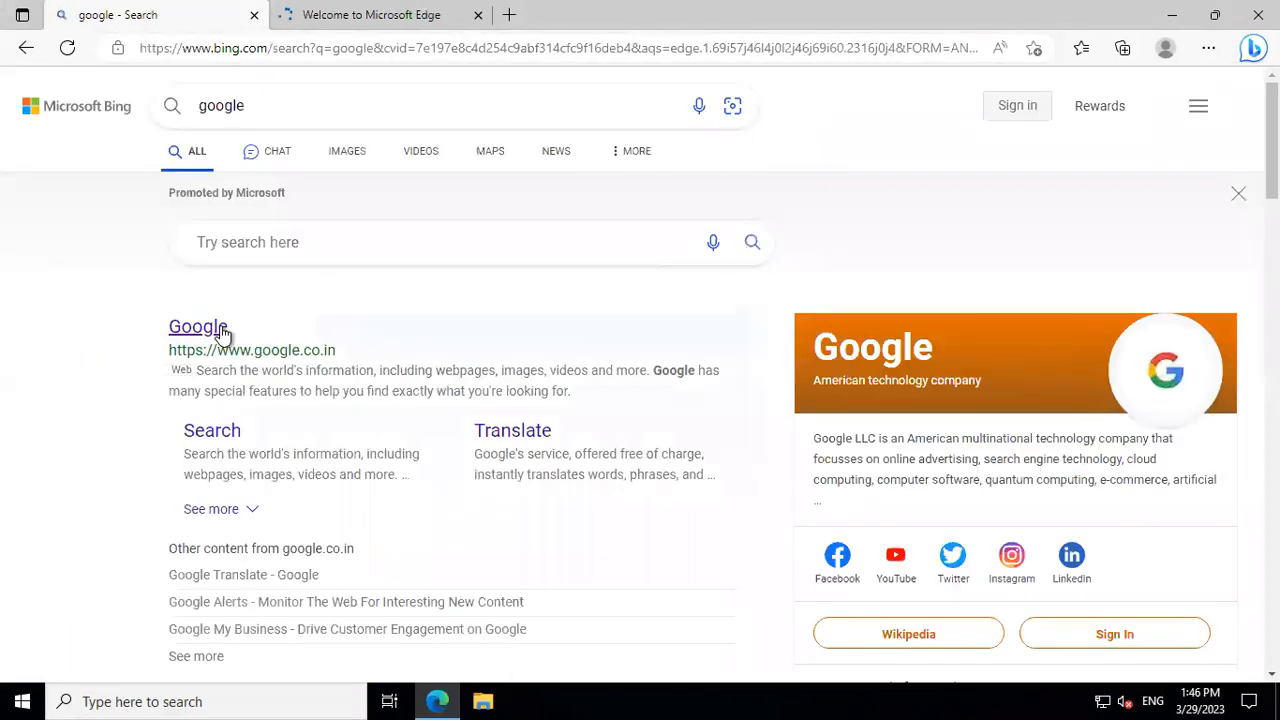
{"action": "left_click", "coordinate": [223, 334]}
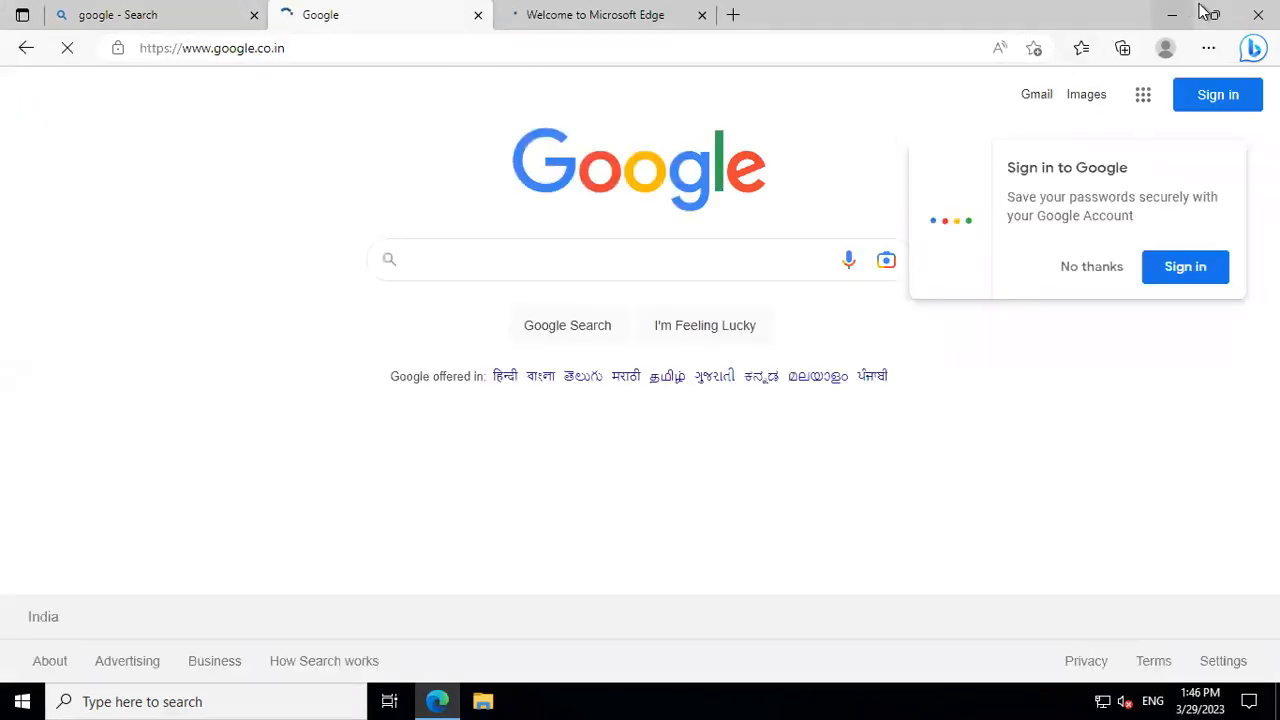
{"action": "left_click", "coordinate": [1171, 14]}
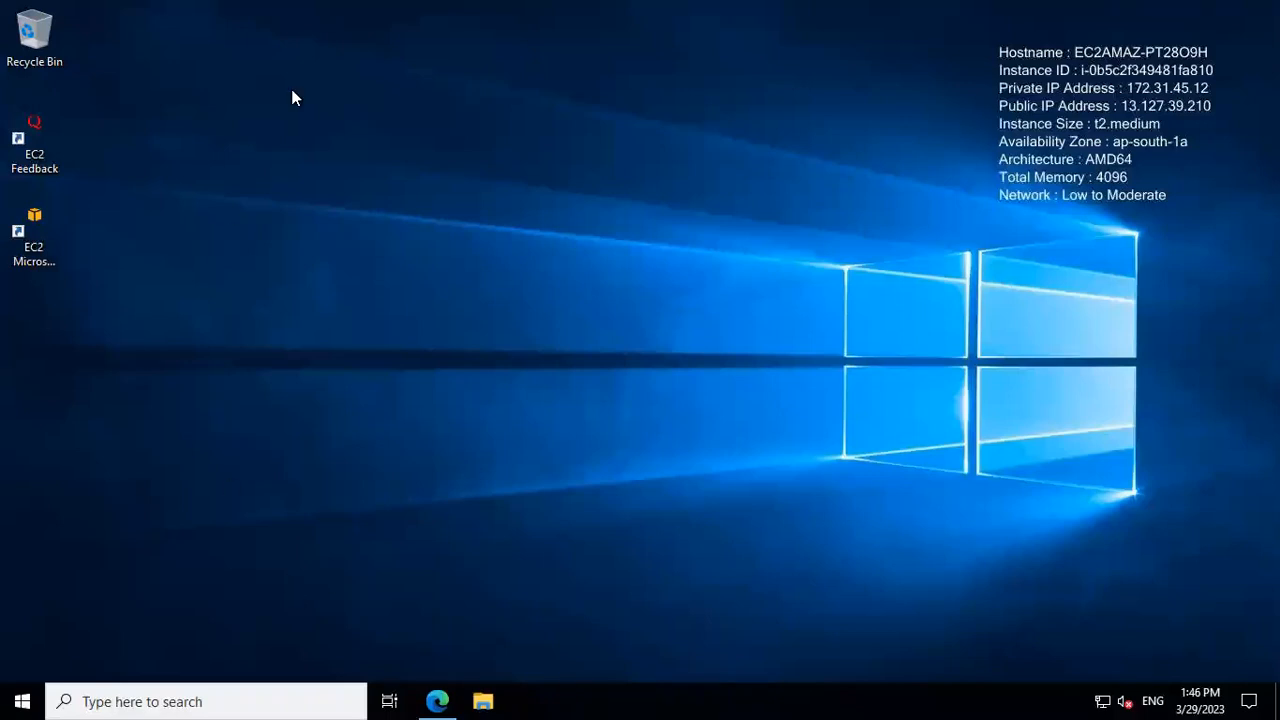